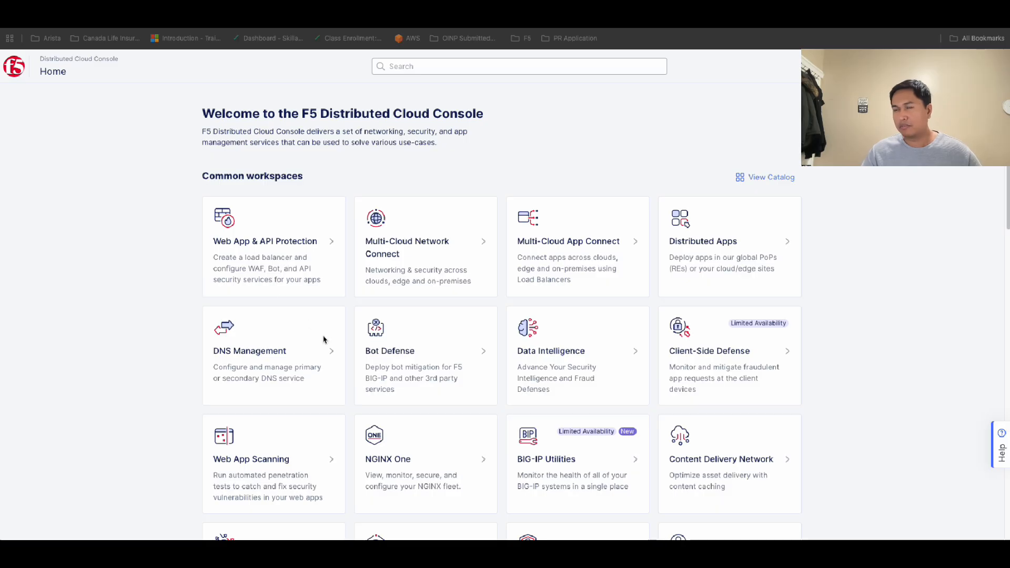
# Look through the common workspaces on the Distributed Cloud Console home page
pyautogui.scroll(-1, 421, 367)
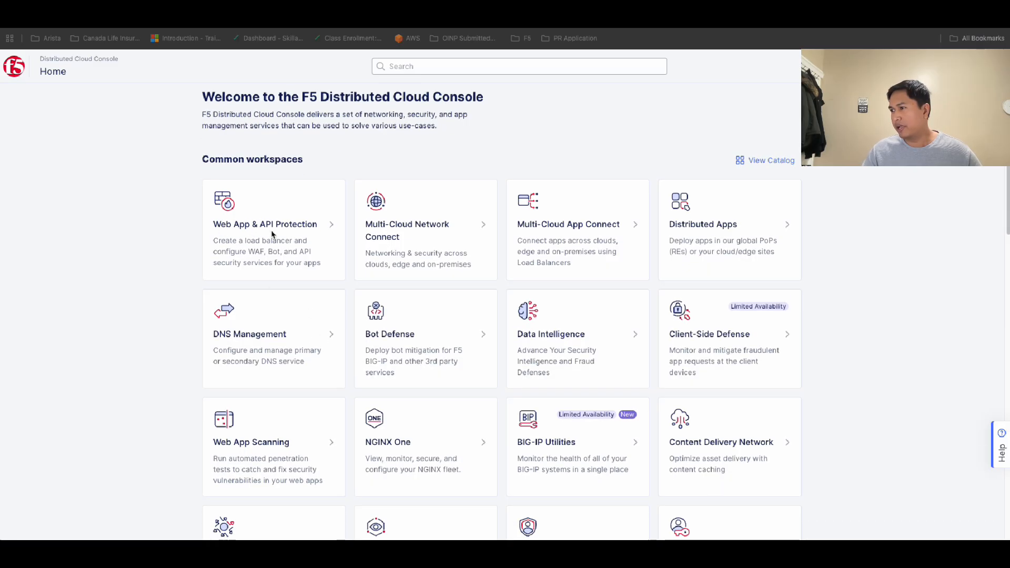
pyautogui.scroll(-3, 655, 293)
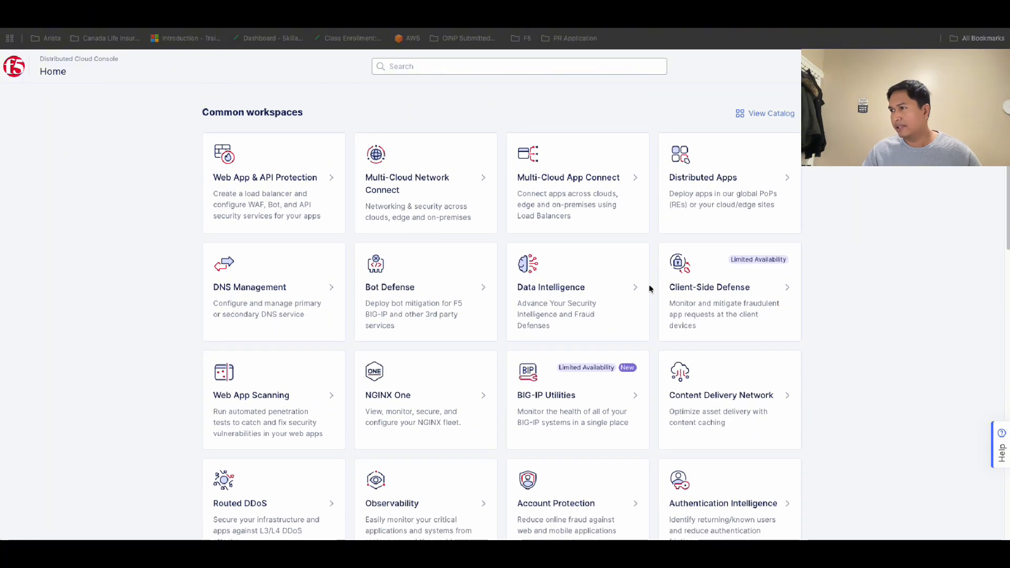
pyautogui.scroll(-3, 720, 337)
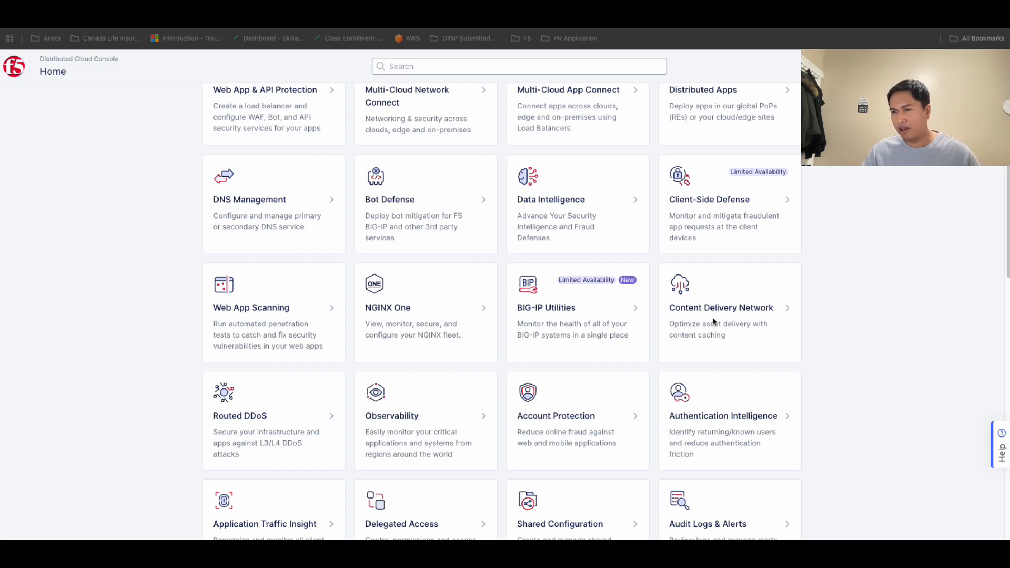
pyautogui.scroll(-4, 477, 381)
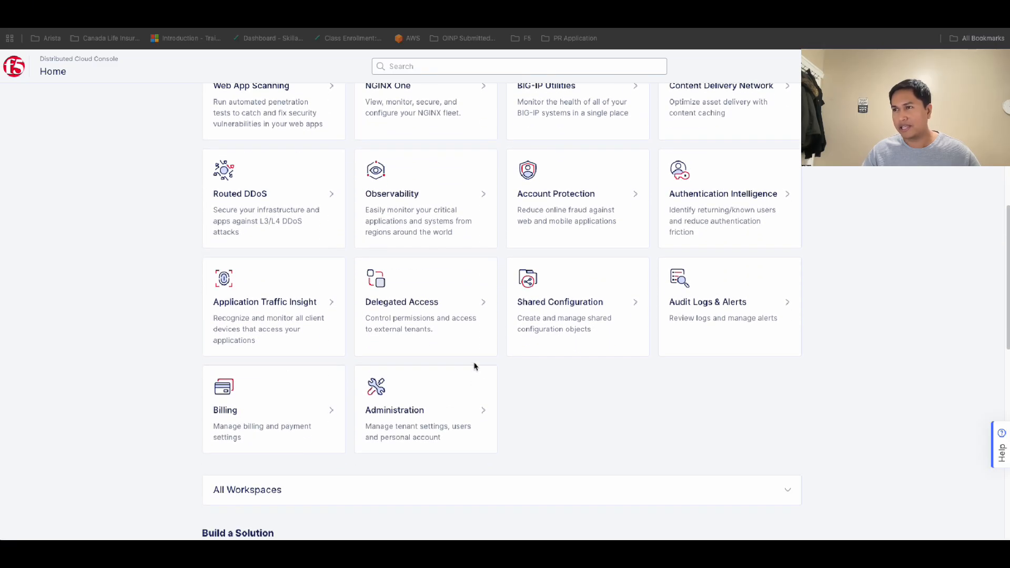
pyautogui.scroll(2, 475, 363)
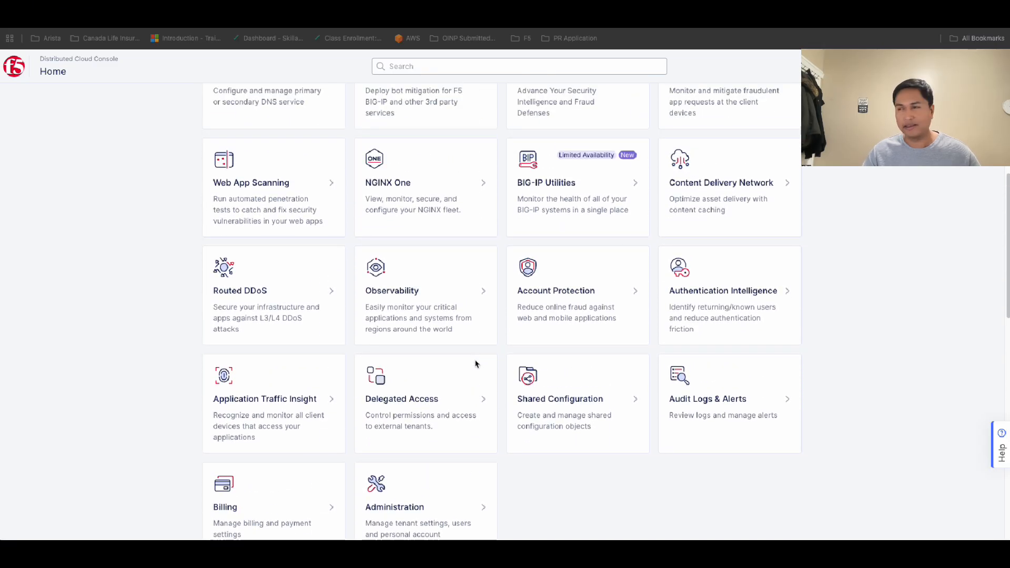
pyautogui.scroll(1, 474, 363)
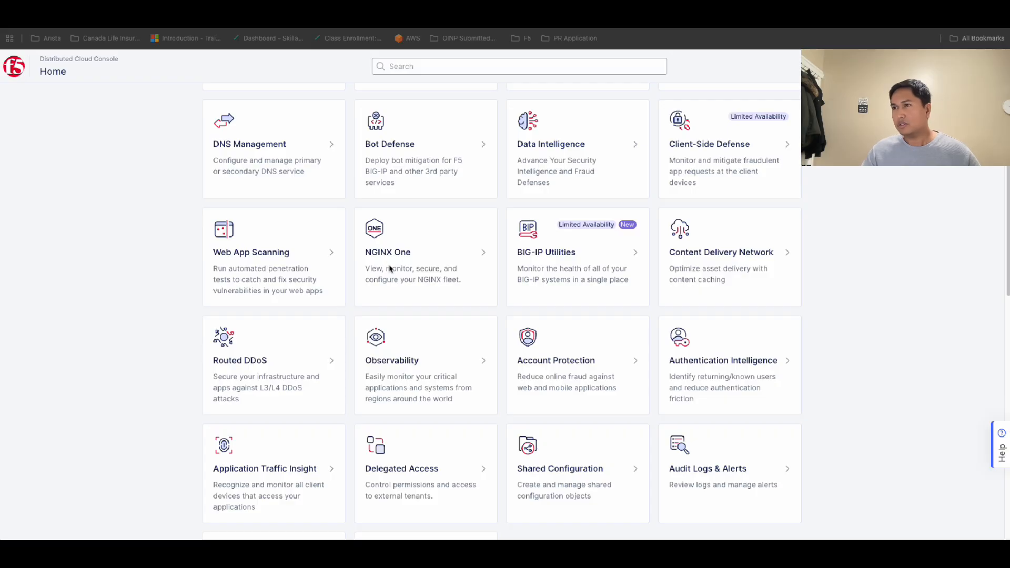
pyautogui.scroll(3, 405, 289)
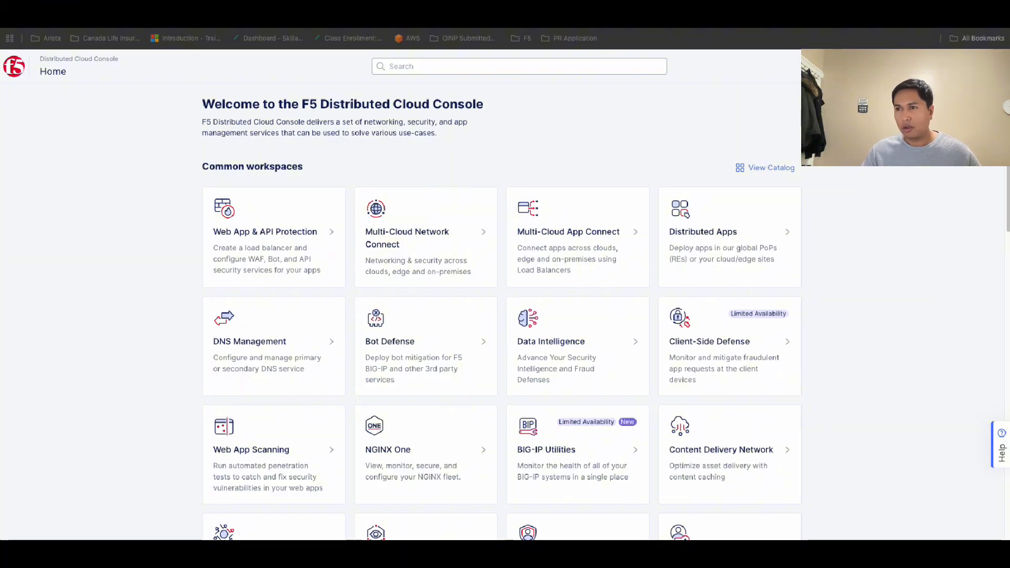
# Switch to the draw.io network diagram and examine the on-prem firewall and the two Linux servers behind it
pyautogui.click(600, 12)
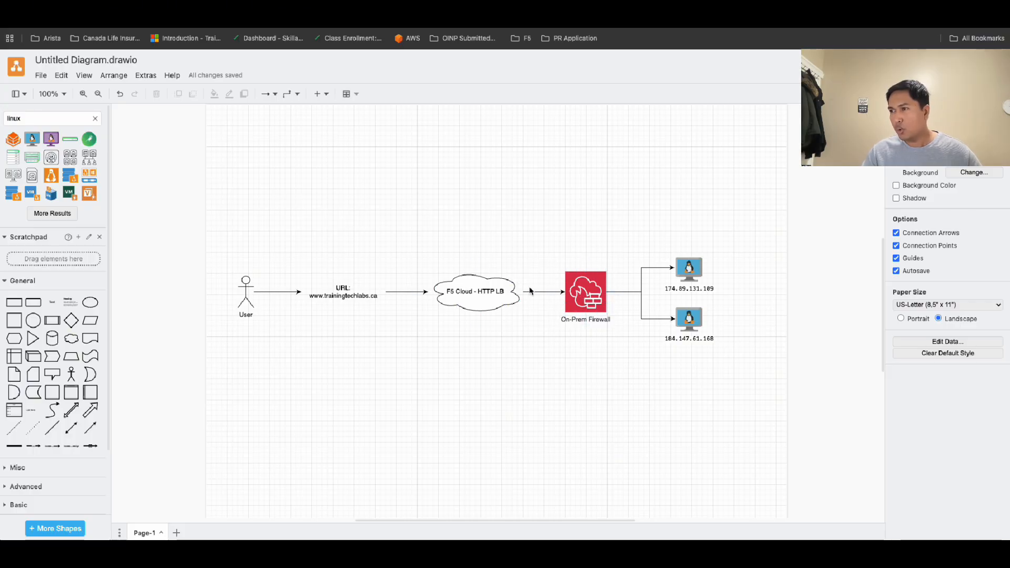
pyautogui.moveTo(541, 251); pyautogui.dragTo(631, 350)
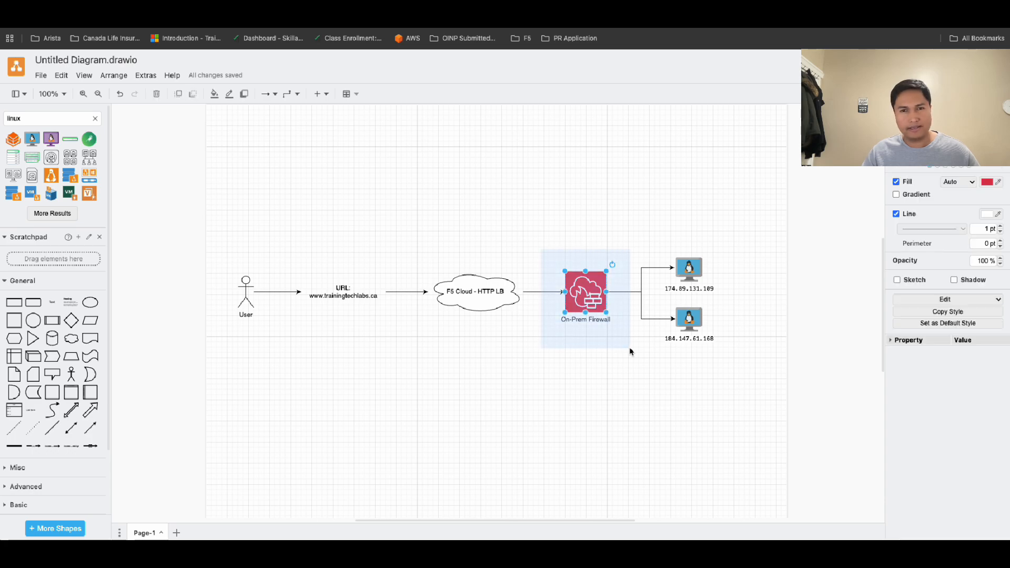
pyautogui.click(614, 370)
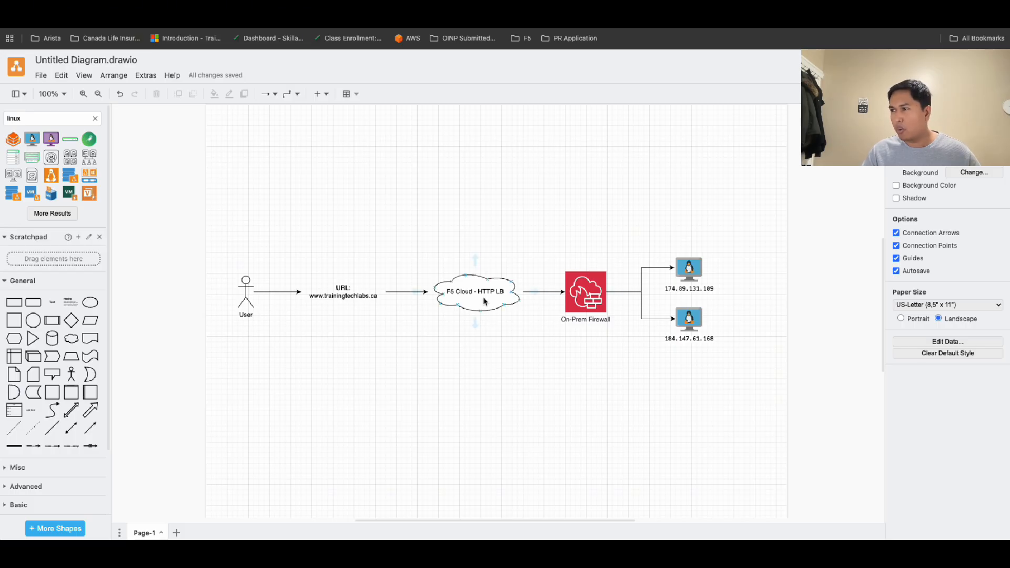
pyautogui.moveTo(541, 249); pyautogui.dragTo(628, 343)
pyautogui.click(629, 363)
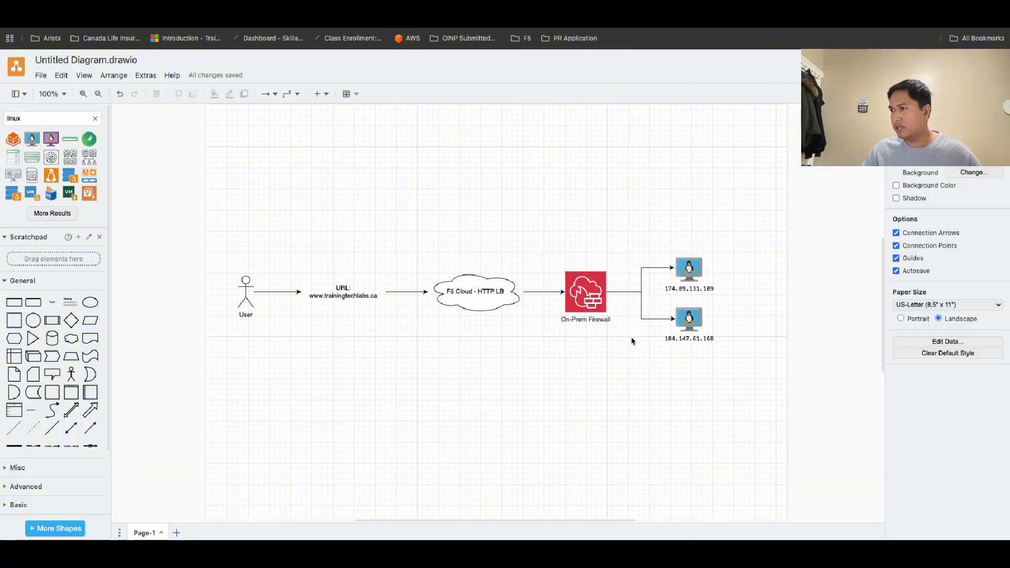
pyautogui.click(685, 273)
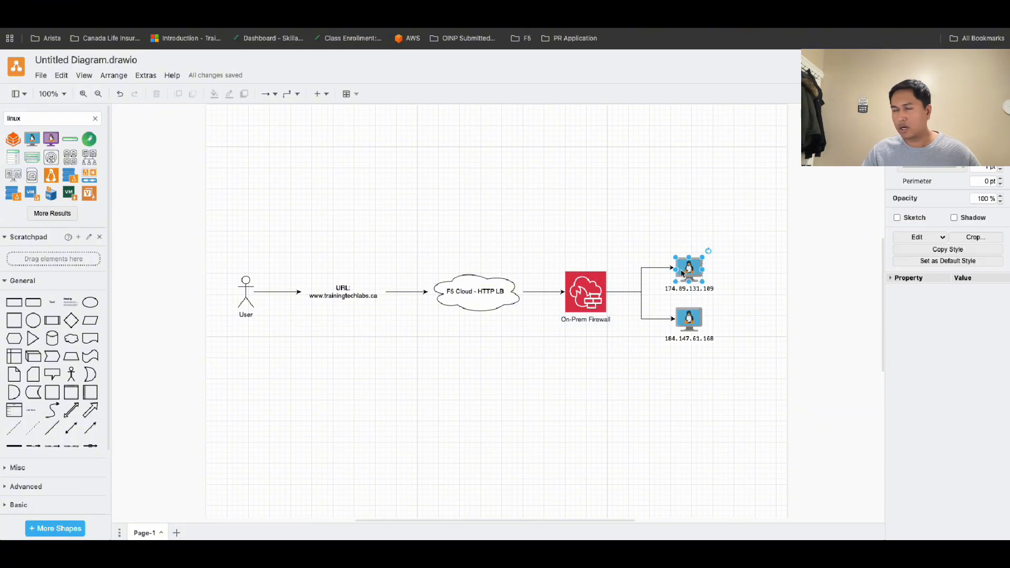
pyautogui.click(744, 305)
pyautogui.click(690, 324)
pyautogui.click(751, 314)
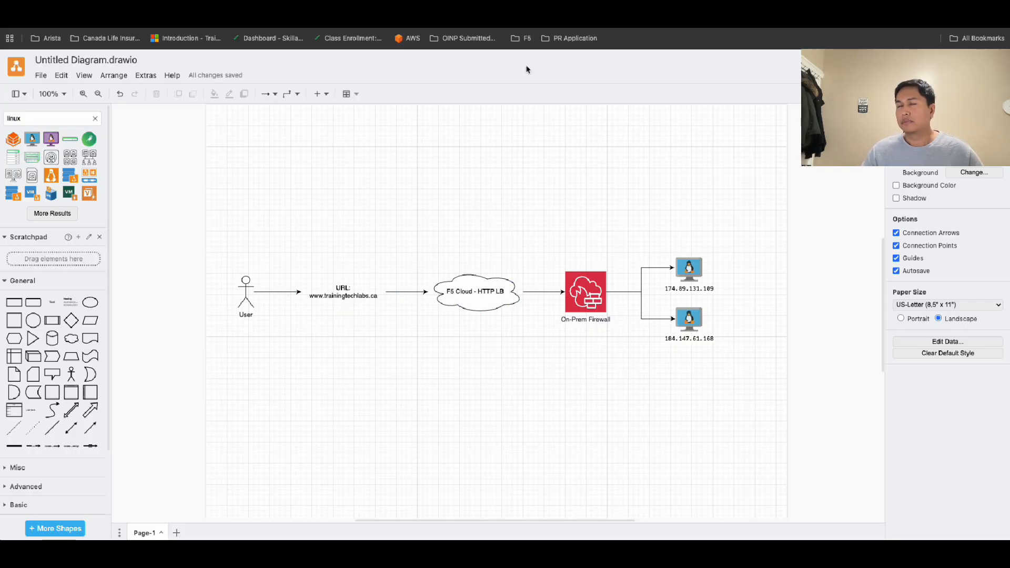
# In the F5 Distributed Cloud Console's Web App & API Protection workspace, start a new HTTP load balancer named www-trainingtechlabs
pyautogui.click(416, 6)
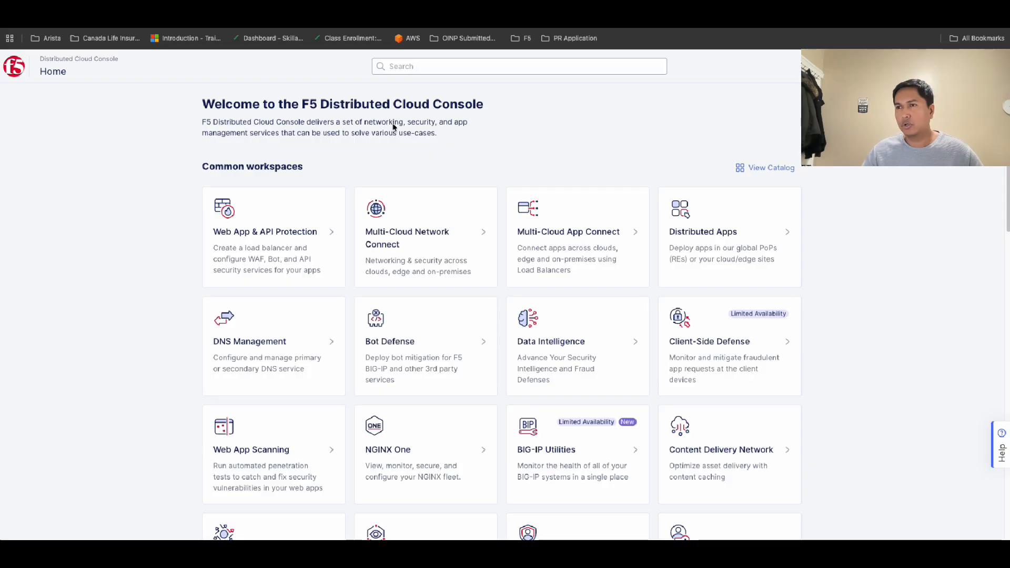
pyautogui.click(225, 212)
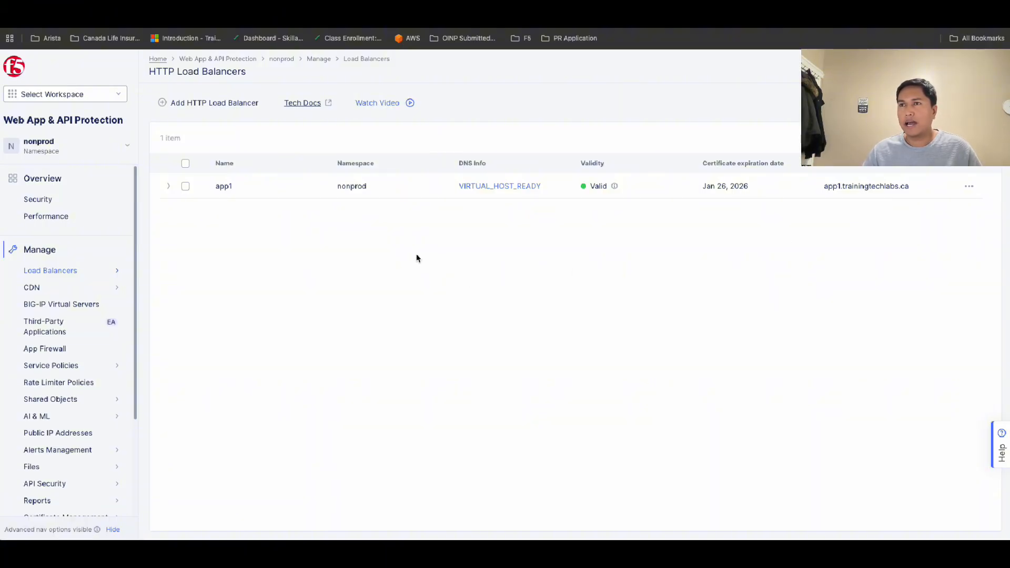
pyautogui.click(205, 107)
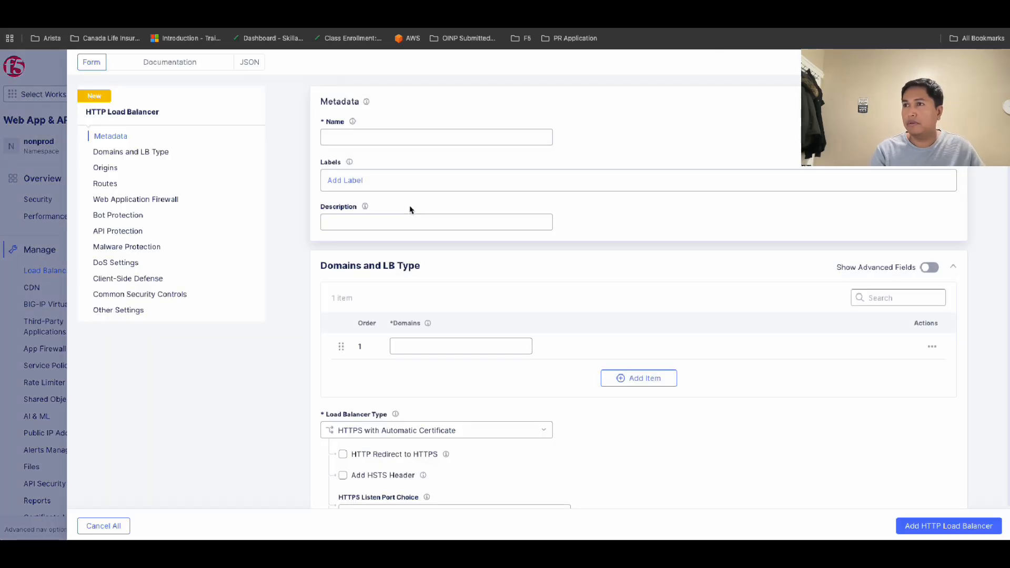
pyautogui.click(383, 137)
pyautogui.write('www')
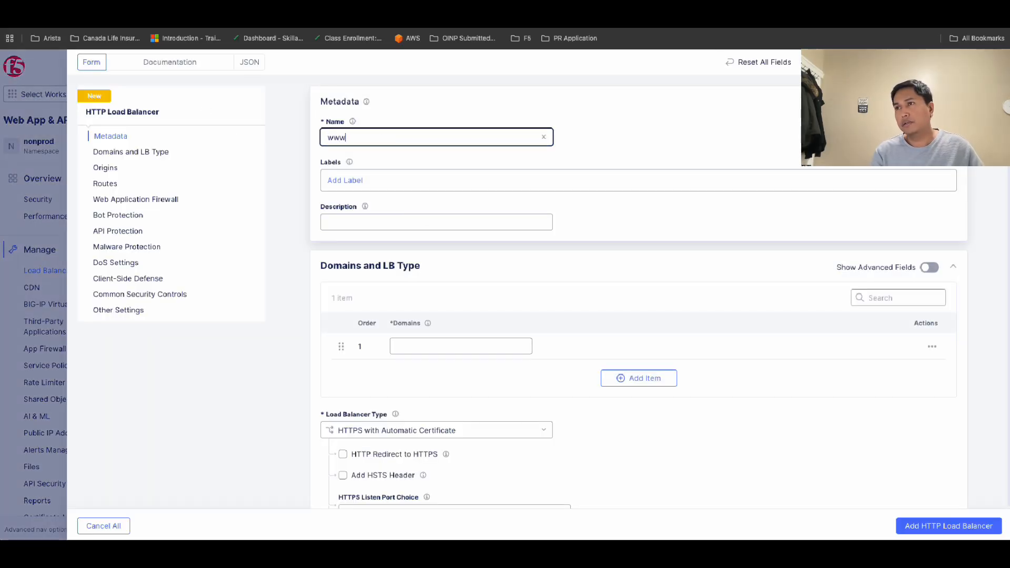
pyautogui.write('-trainingtechlabs')
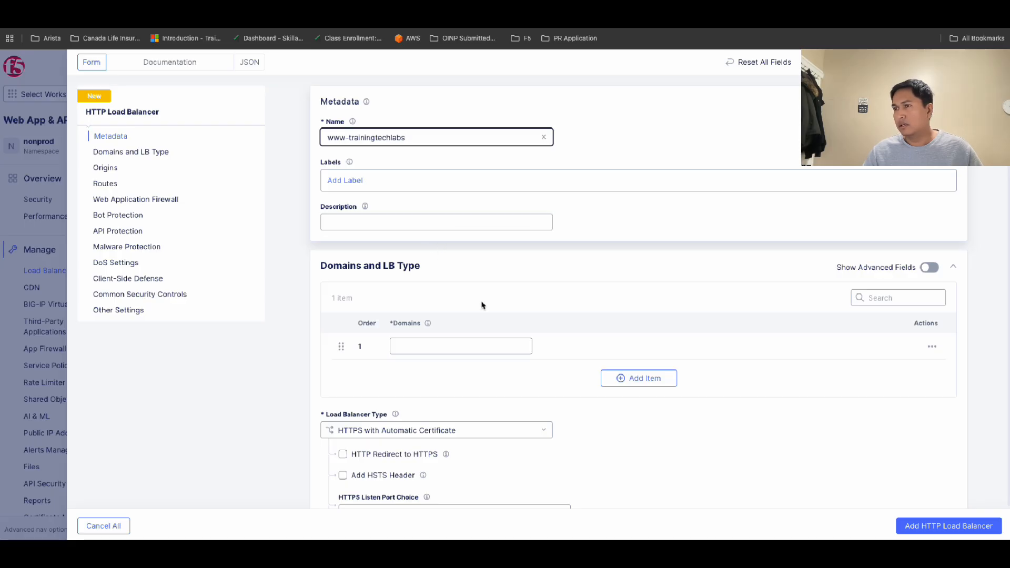
pyautogui.scroll(-2, 535, 305)
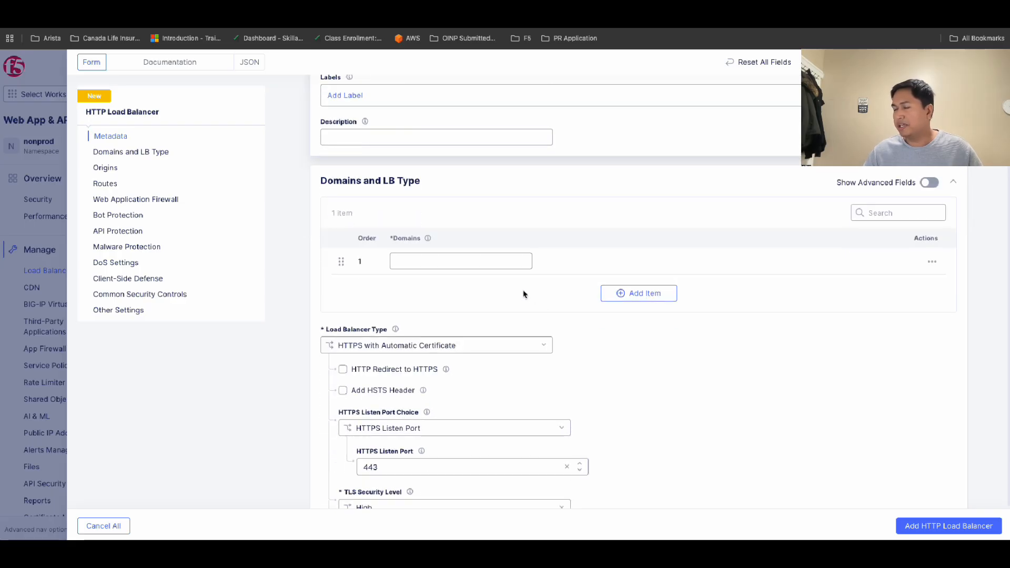
pyautogui.click(469, 261)
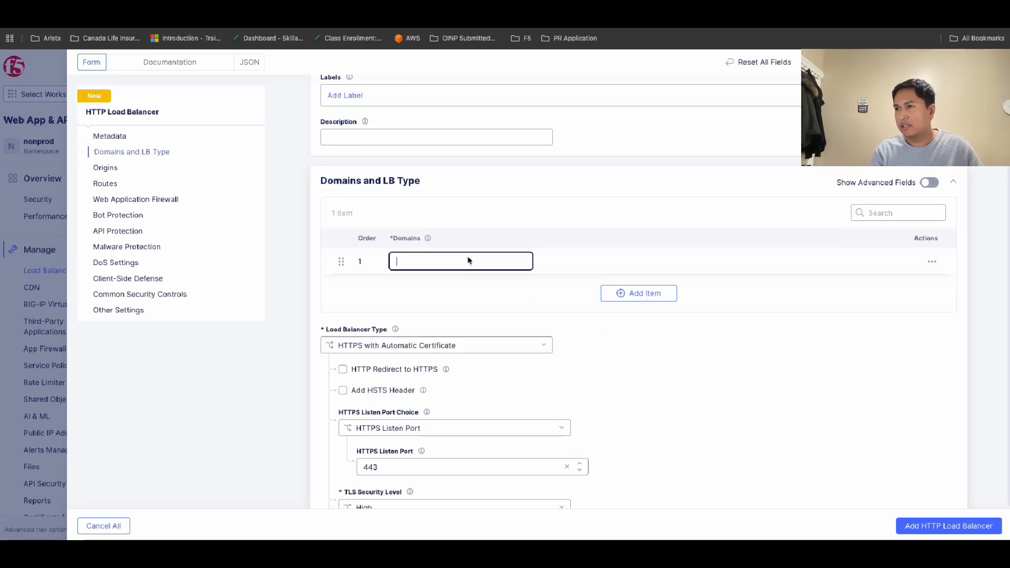
pyautogui.write('www.')
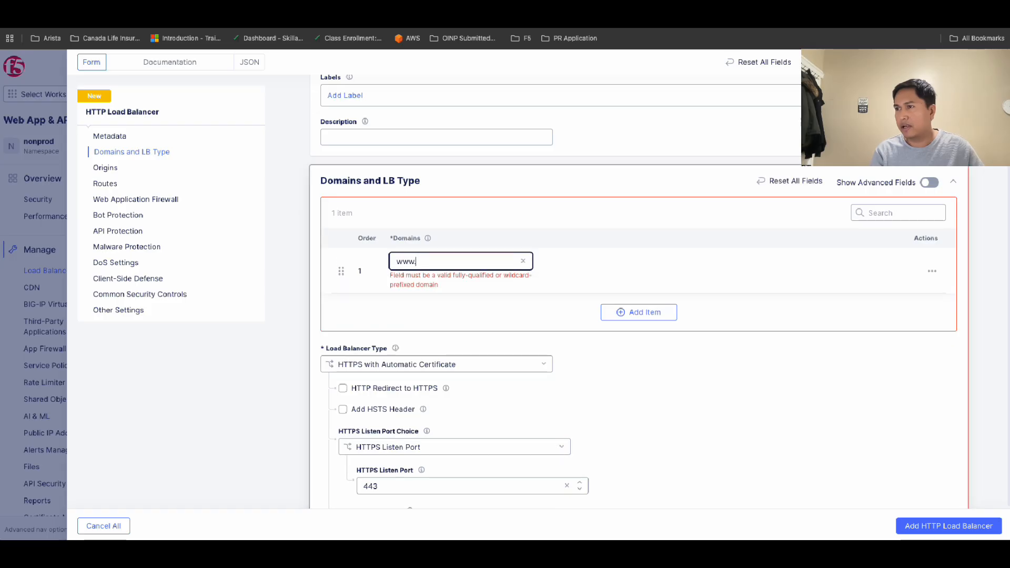
pyautogui.write('trainingtech')
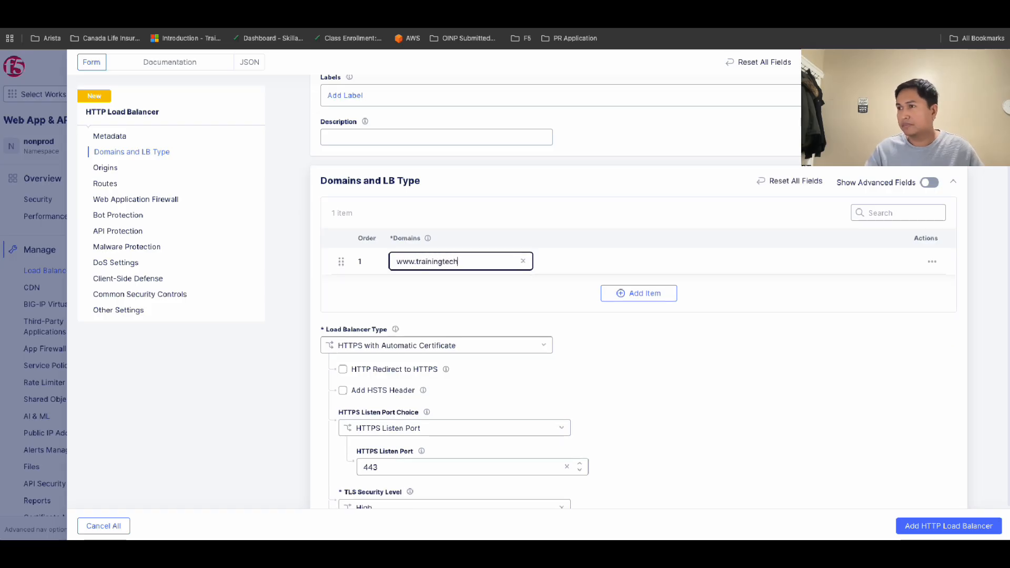
pyautogui.write('labs.c')
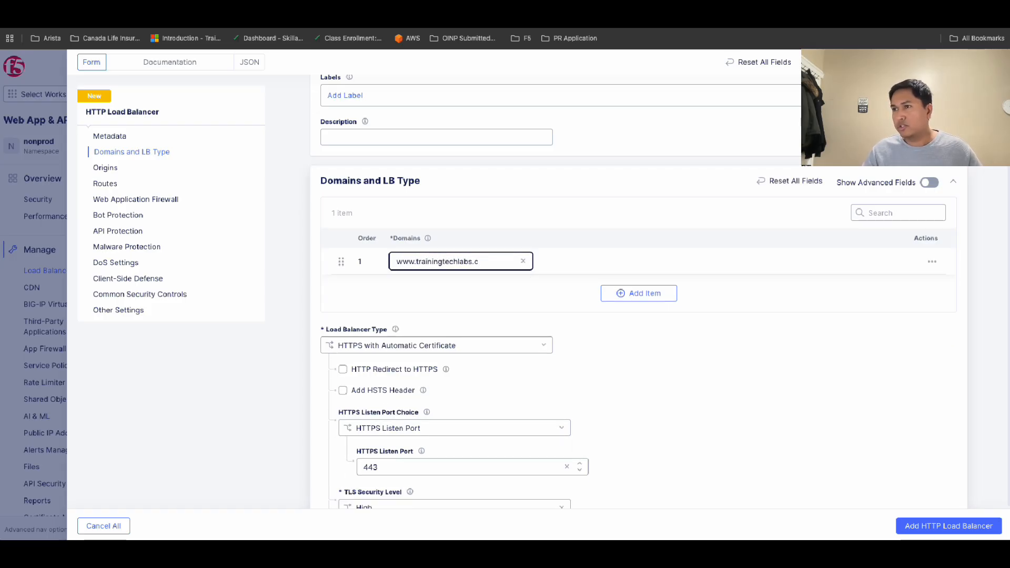
pyautogui.write('a')
pyautogui.click(713, 303)
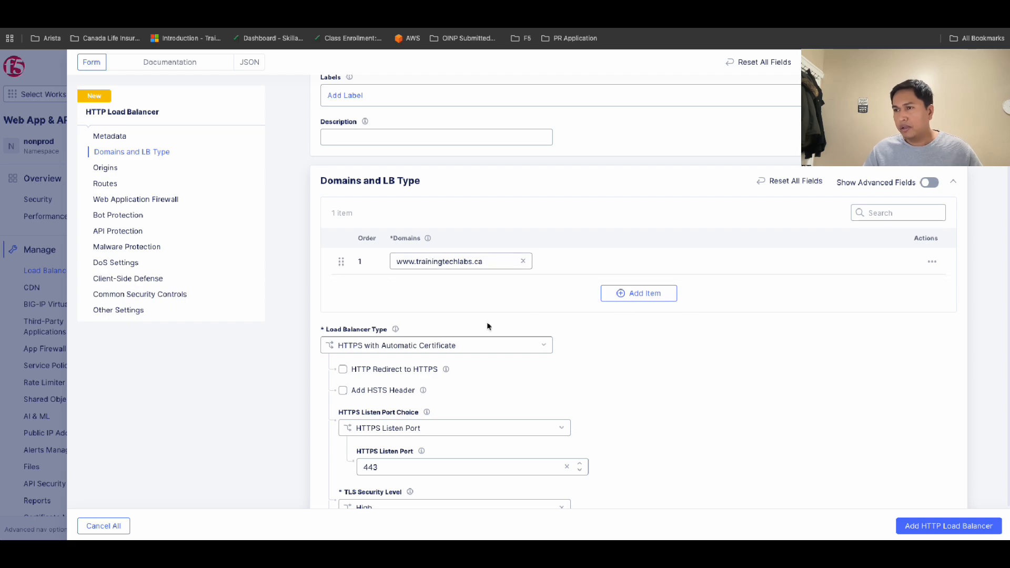
# Enable HTTP Redirect to HTTPS and Add HSTS Header, and review the remaining load balancer type settings
pyautogui.scroll(-1, 494, 315)
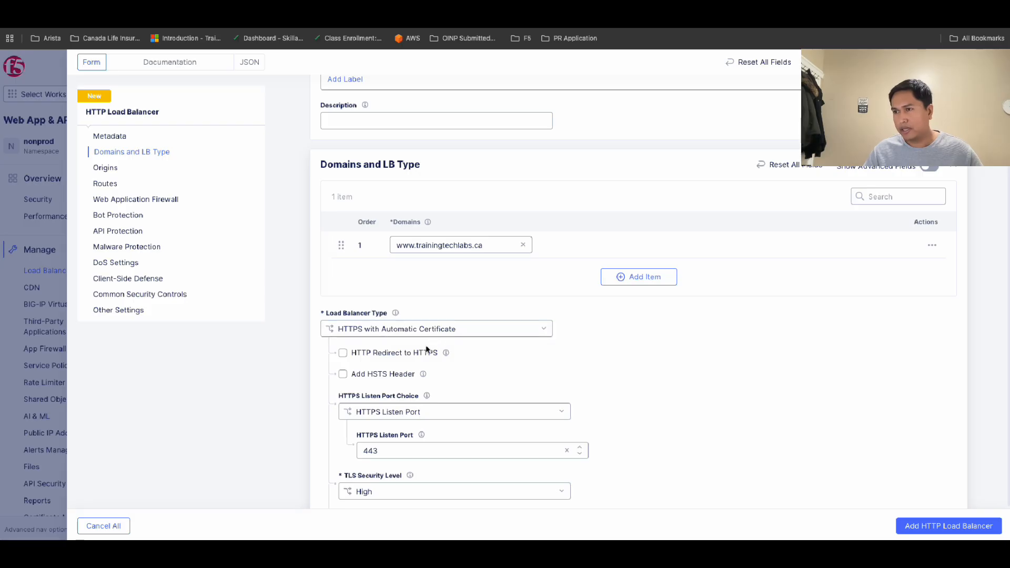
pyautogui.click(342, 353)
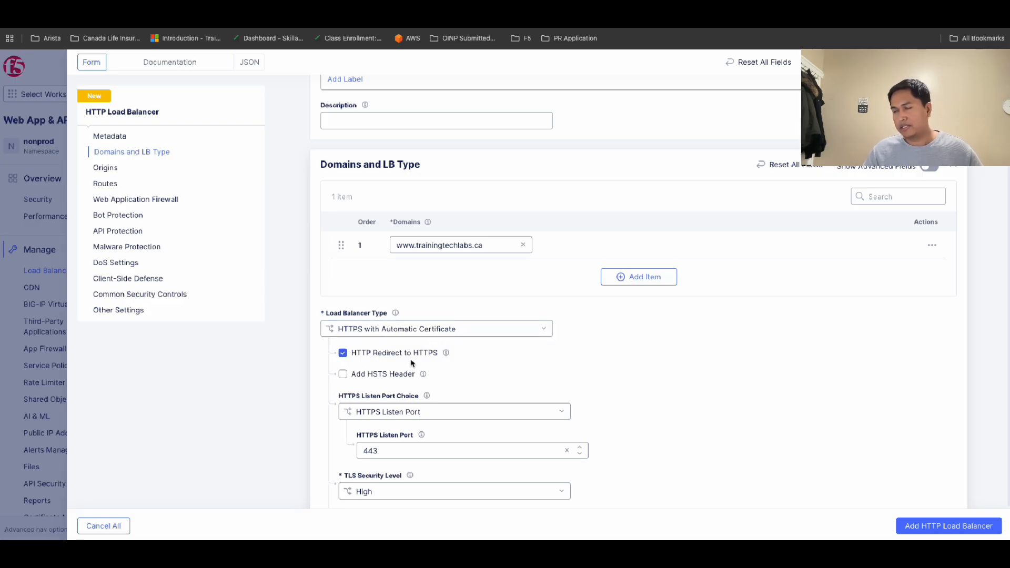
pyautogui.click(342, 374)
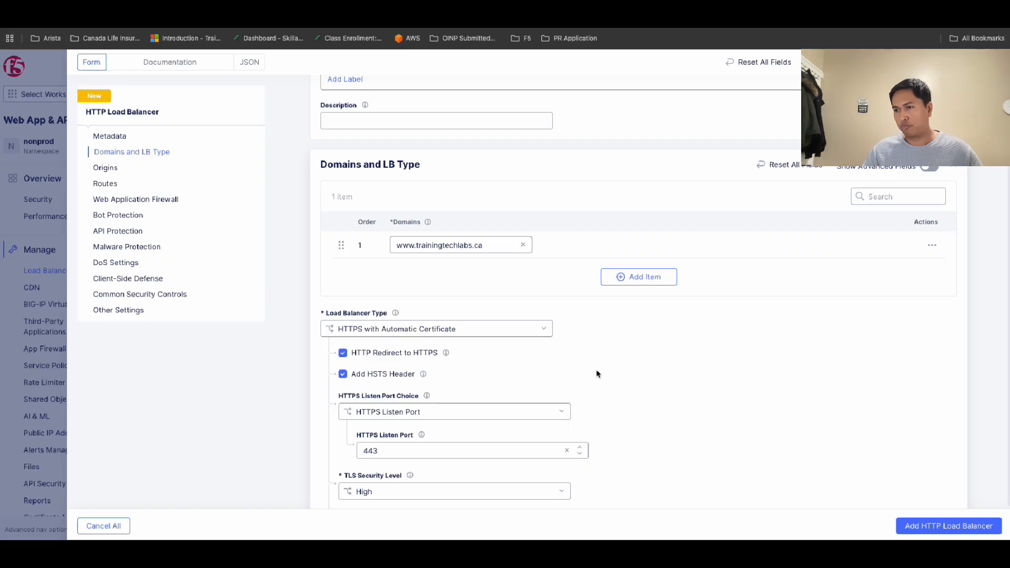
pyautogui.scroll(-1, 624, 383)
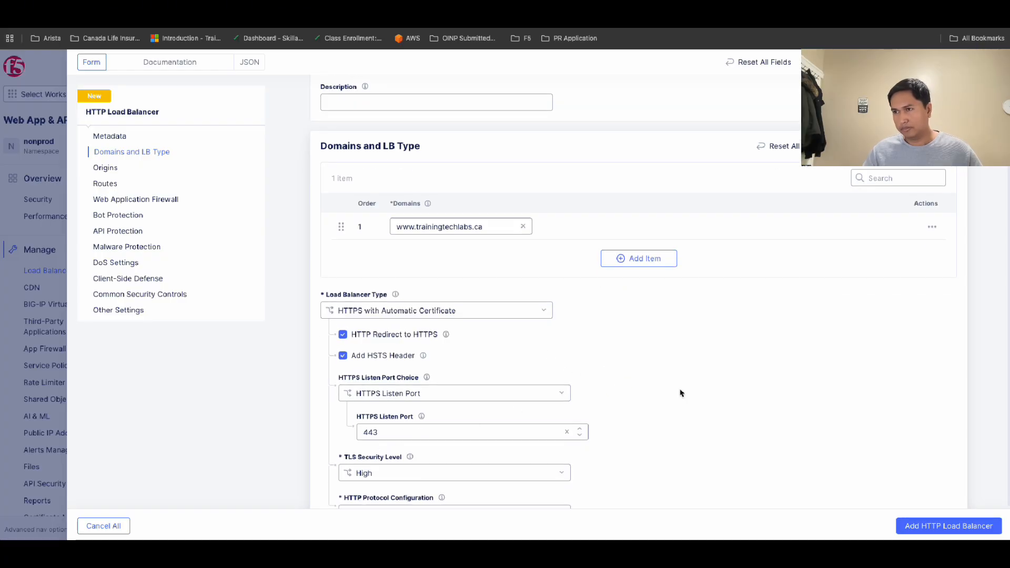
pyautogui.scroll(-3, 679, 390)
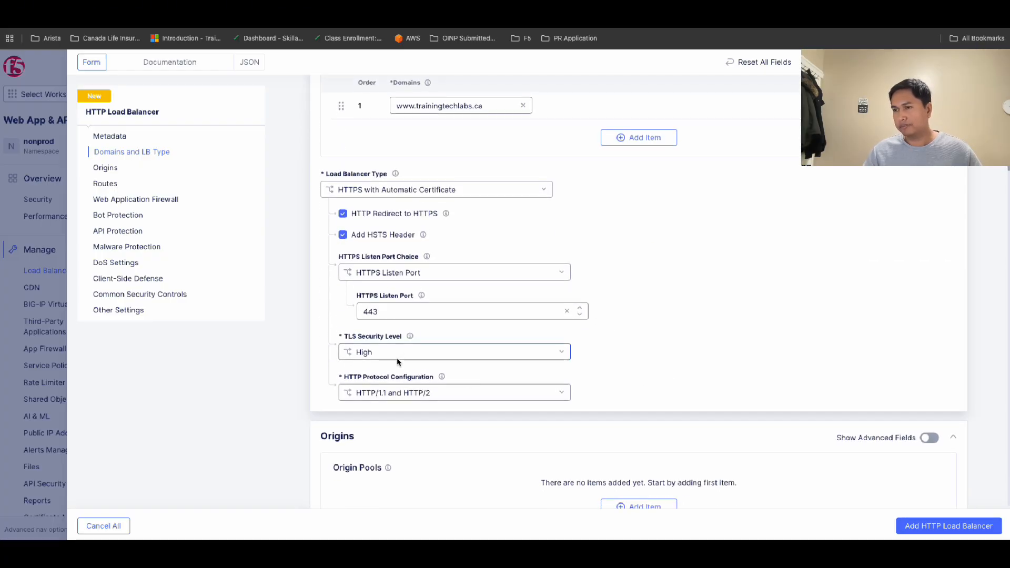
pyautogui.scroll(-2, 668, 381)
pyautogui.scroll(5, 556, 401)
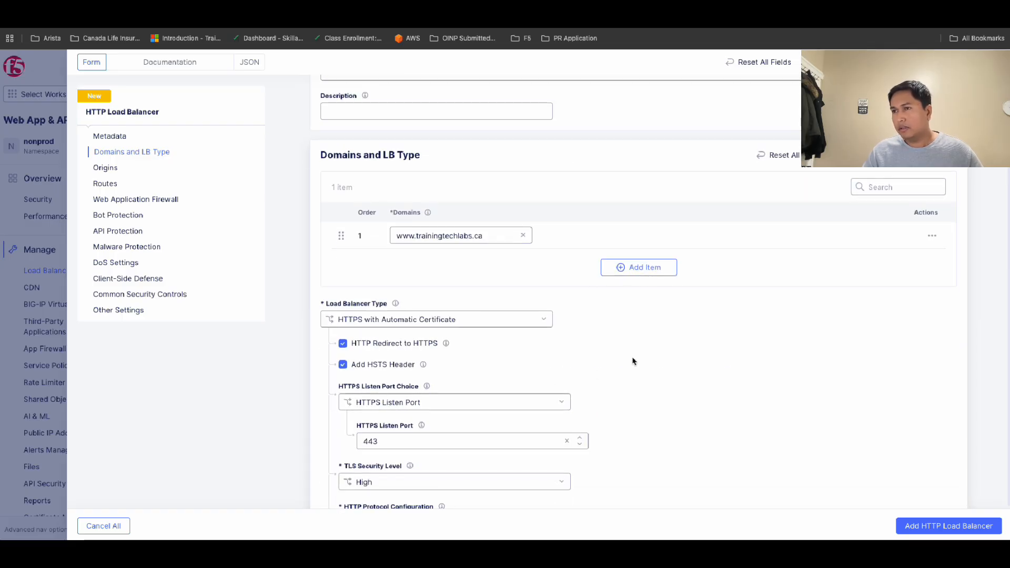
# Add an origin pool entry to the load balancer's origins and start creating a new origin pool for it
pyautogui.scroll(-7, 633, 361)
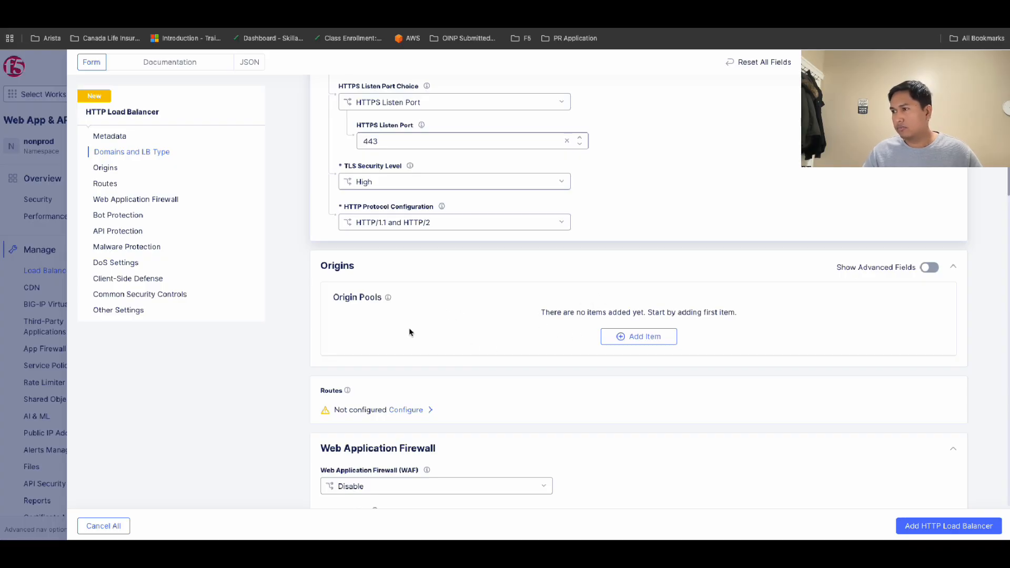
pyautogui.click(640, 341)
pyautogui.click(640, 340)
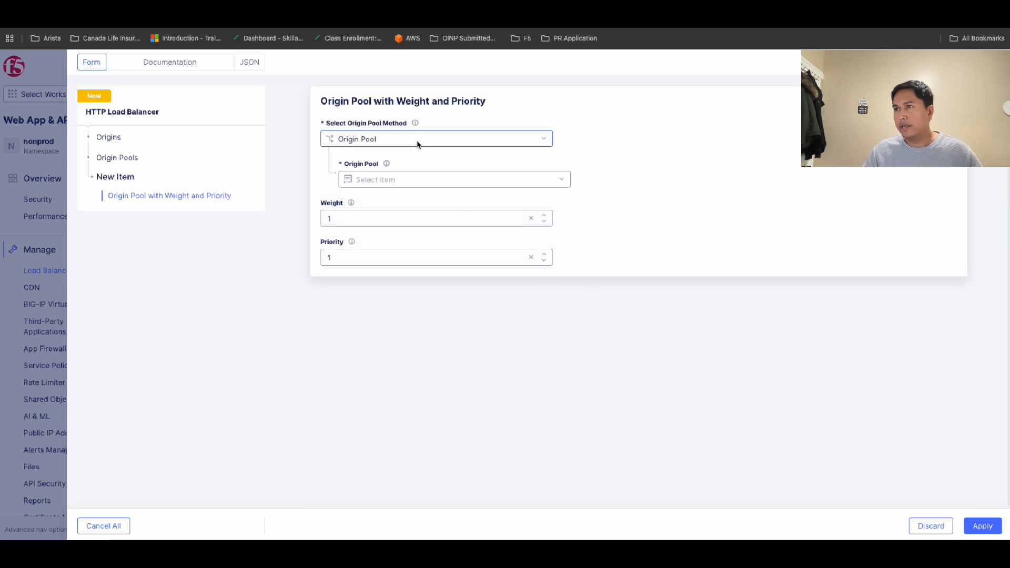
pyautogui.click(548, 180)
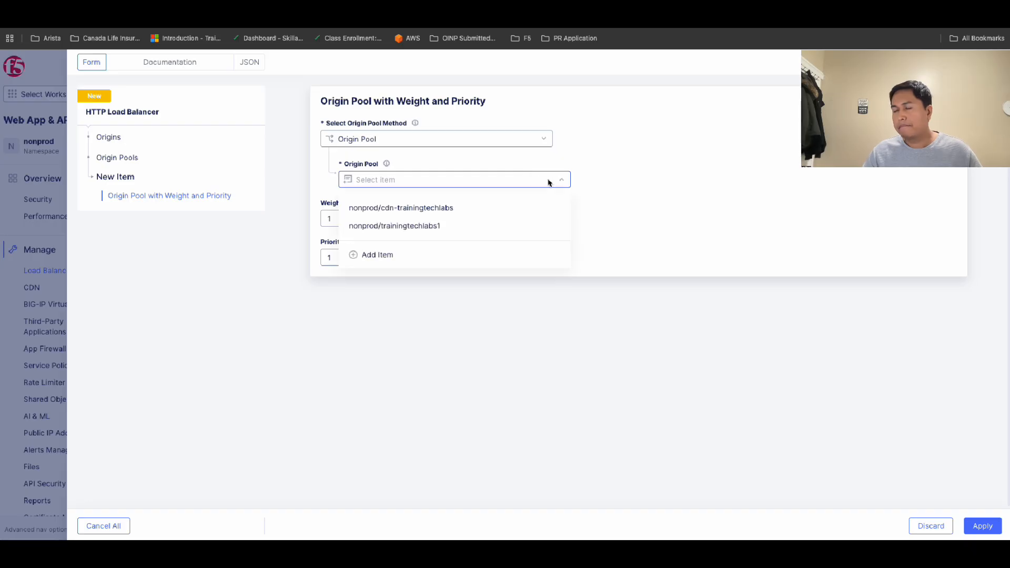
pyautogui.click(377, 255)
# Name the new origin pool trainingtechlabs
pyautogui.click(397, 142)
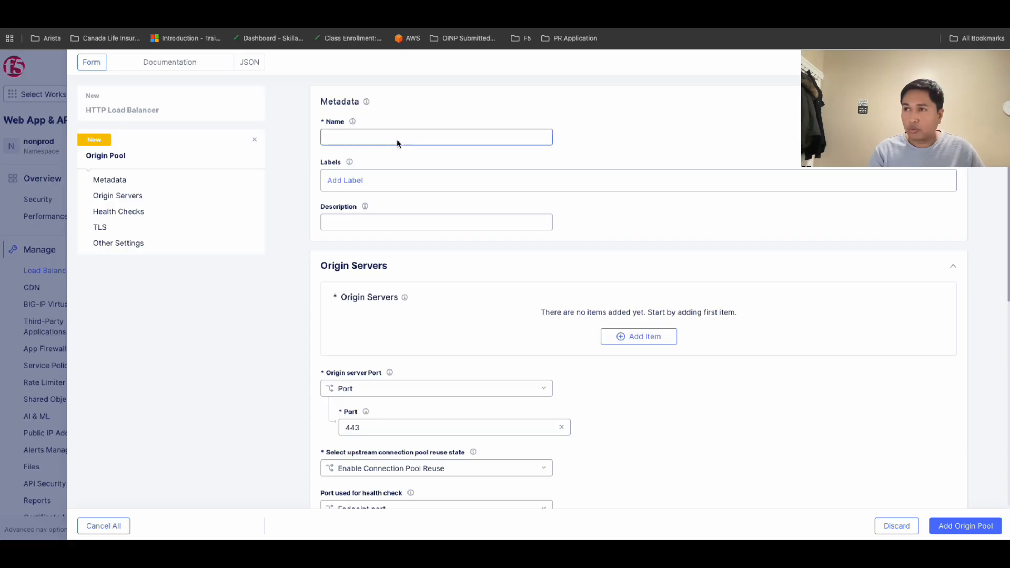
pyautogui.click(398, 141)
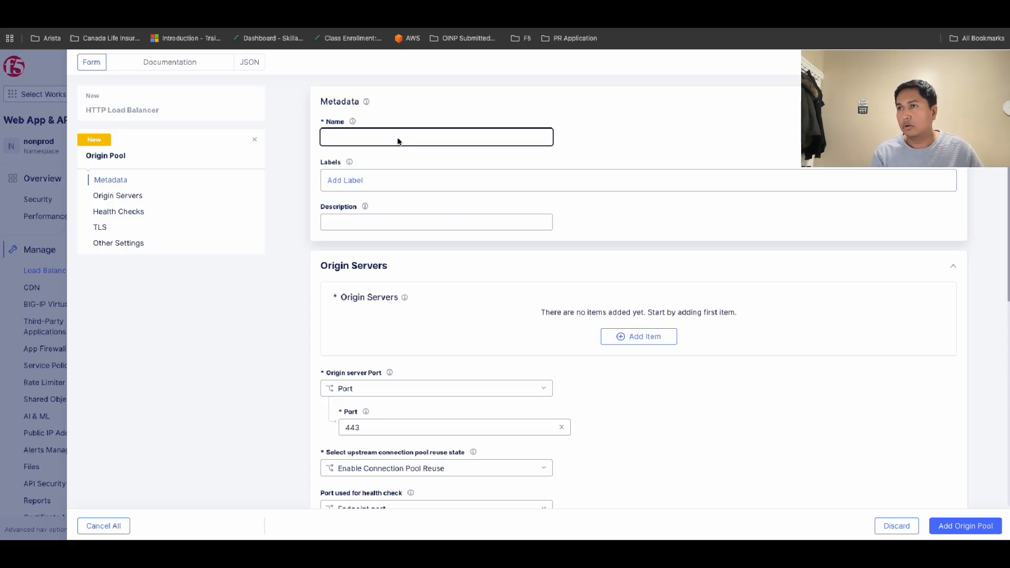
pyautogui.write('a')
pyautogui.press('BackSpace')
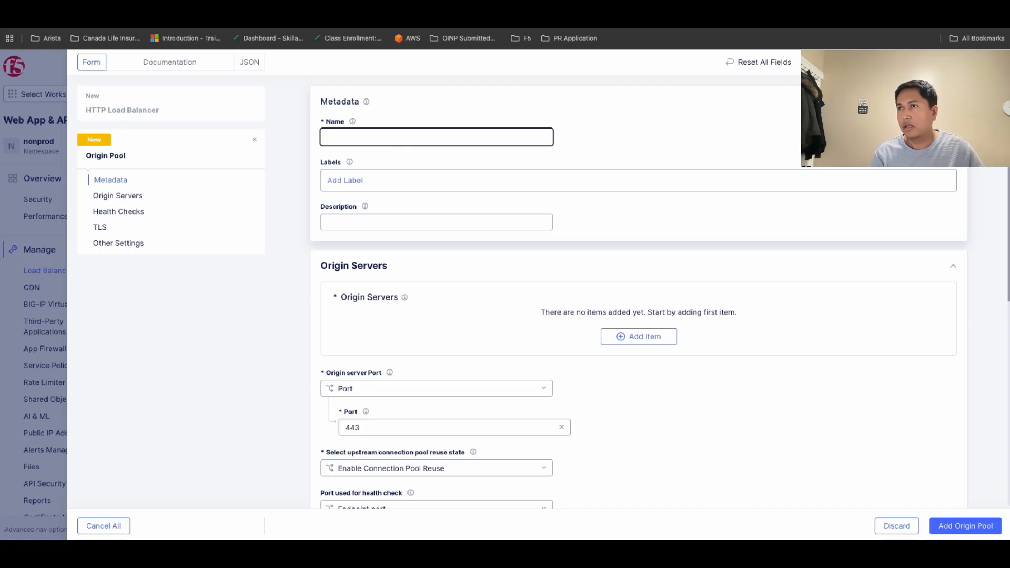
pyautogui.write('trainingtechlabs')
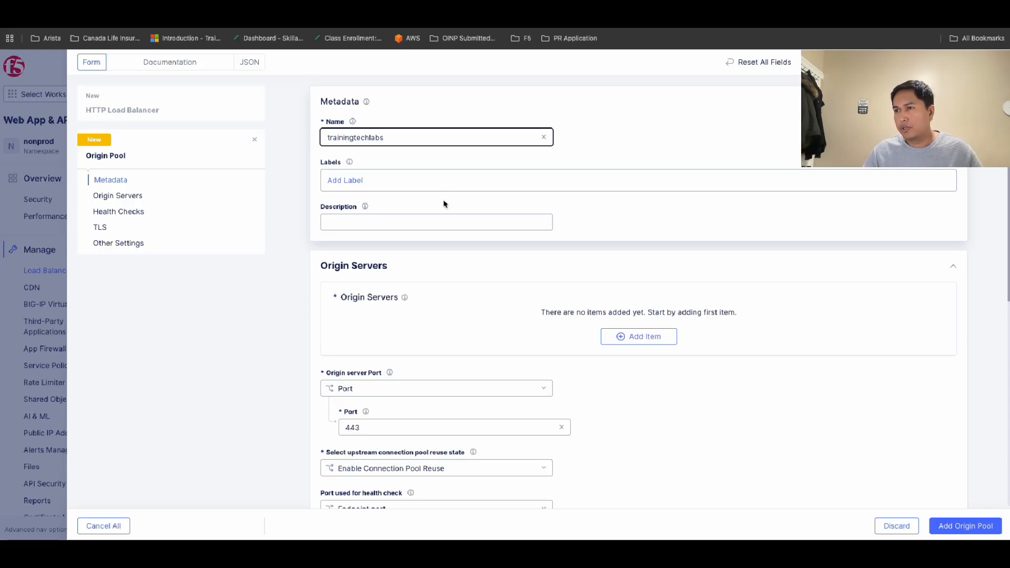
pyautogui.click(604, 287)
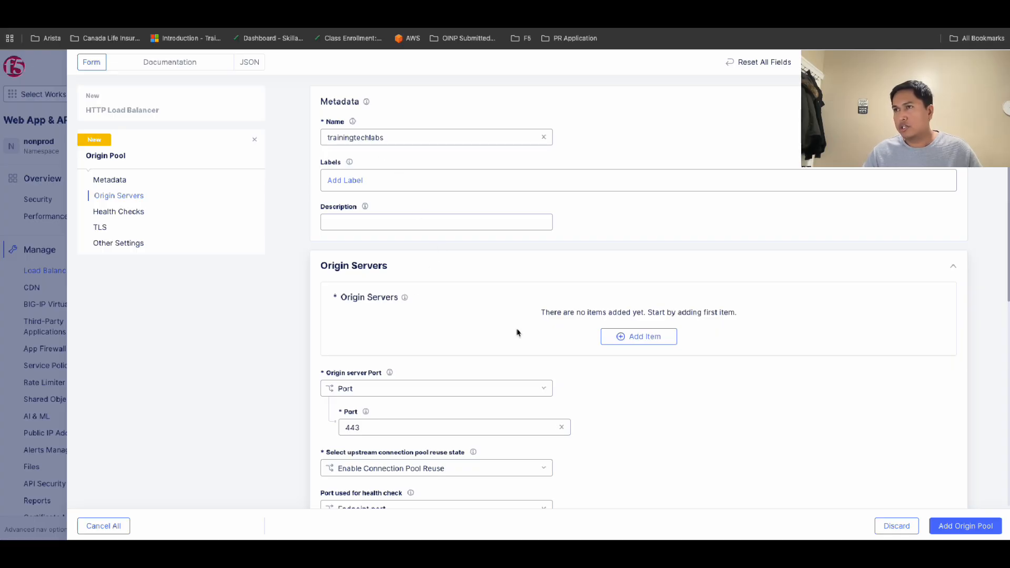
# Add an origin server to the pool by public DNS name, using t1.trainingtechlabs.ca, and apply it
pyautogui.click(636, 342)
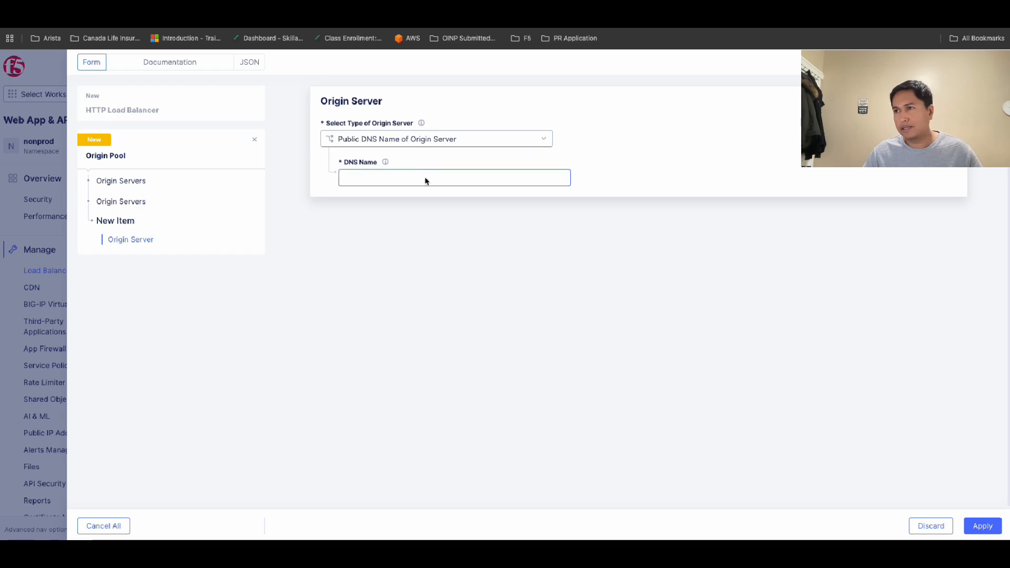
pyautogui.click(409, 140)
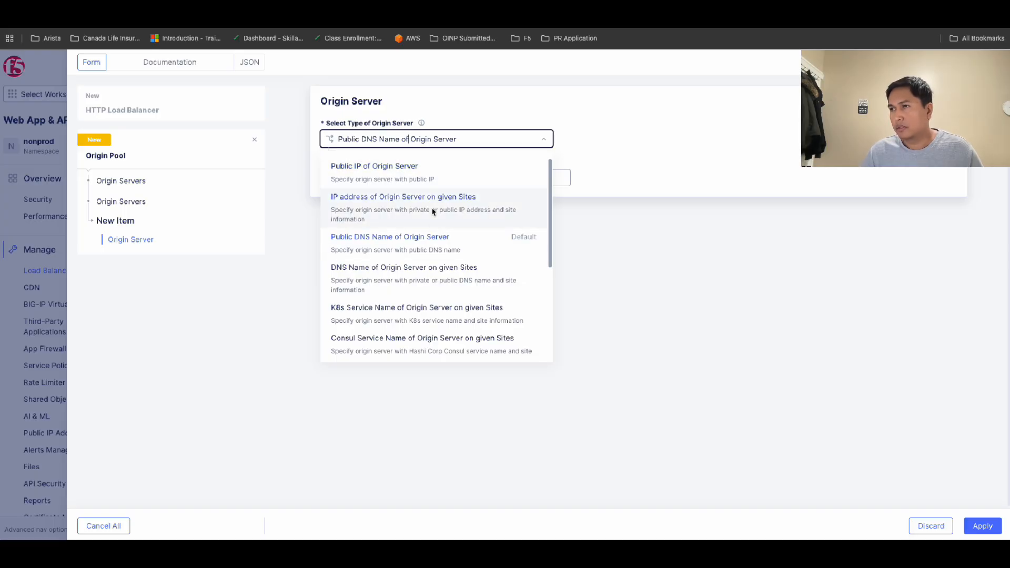
pyautogui.click(408, 251)
pyautogui.click(405, 183)
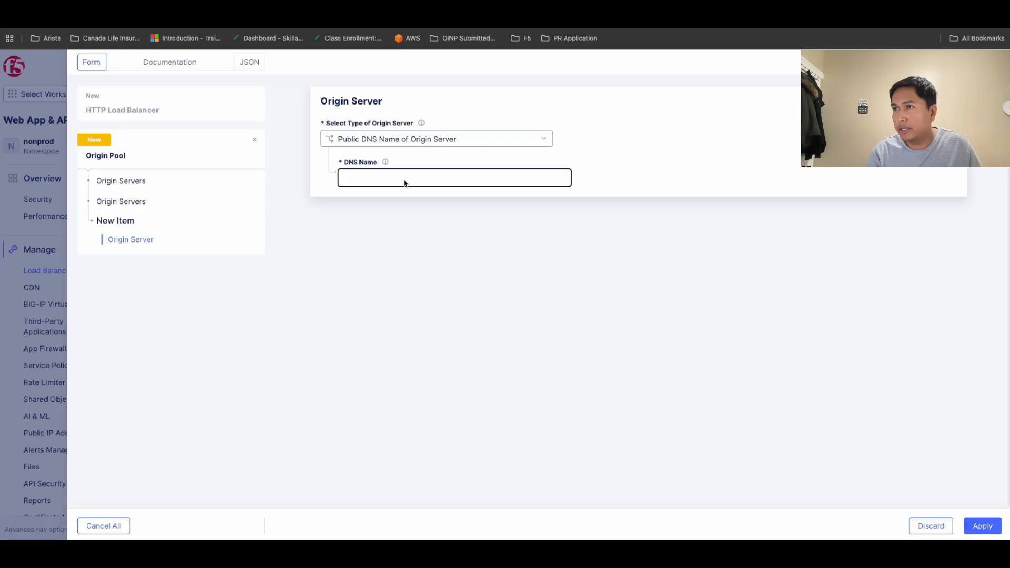
pyautogui.write('t')
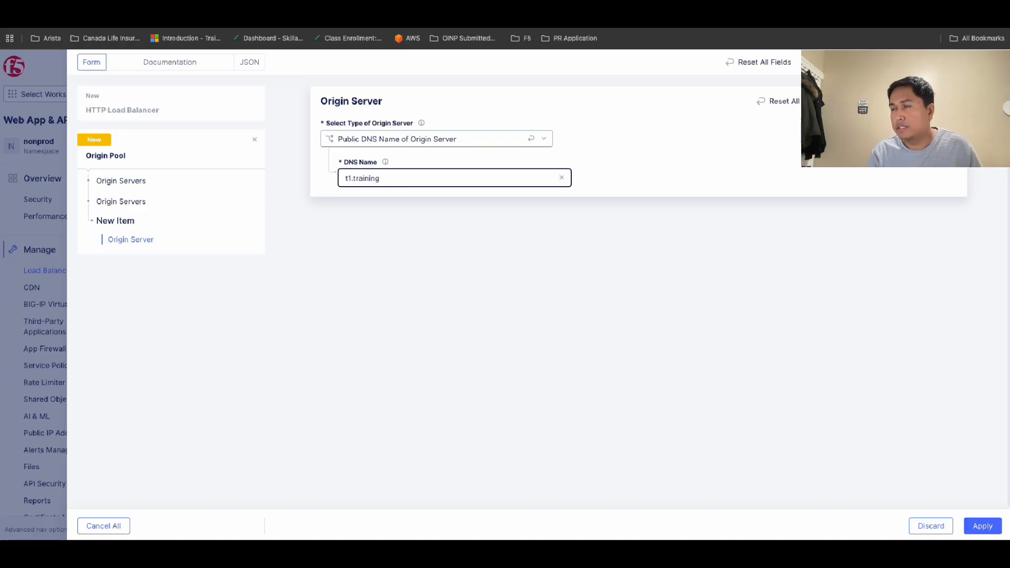
pyautogui.write('1.trainingtechla')
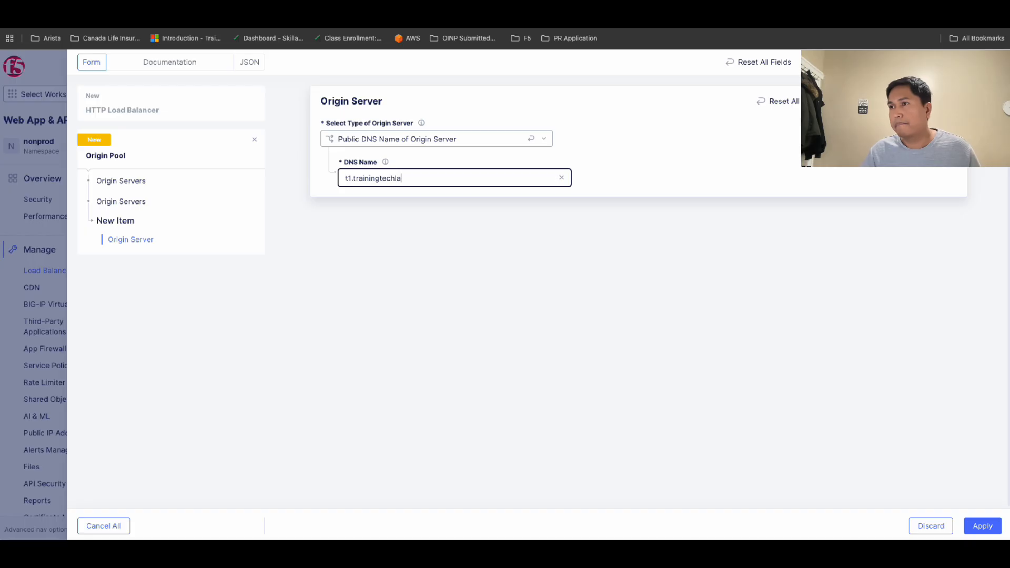
pyautogui.write('bs.ca')
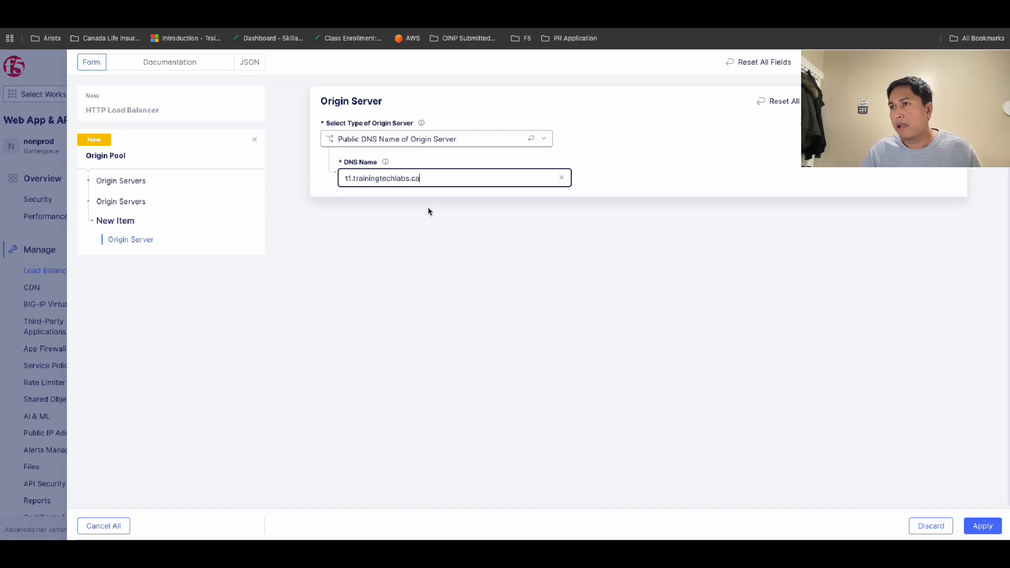
pyautogui.click(431, 221)
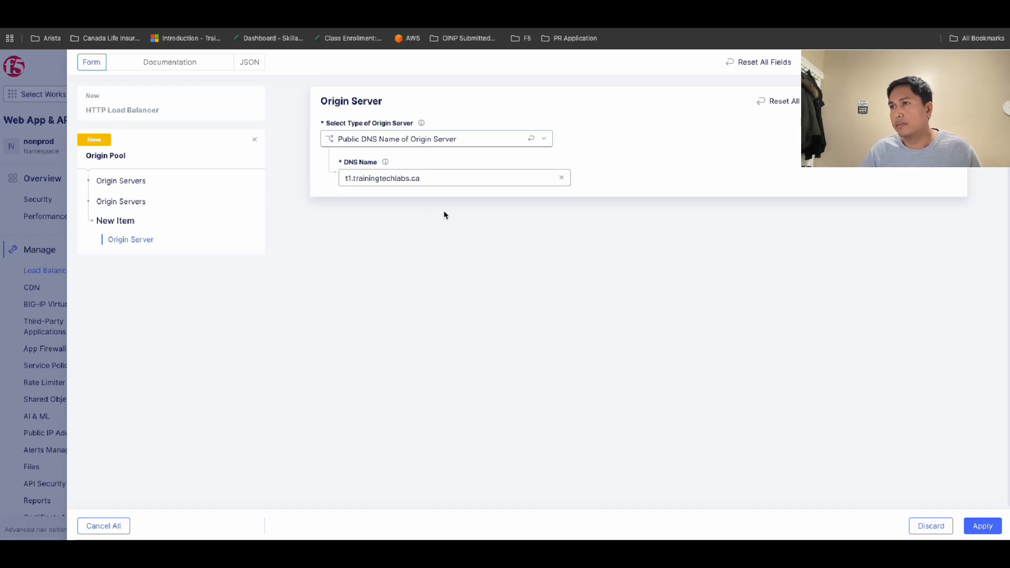
pyautogui.click(981, 526)
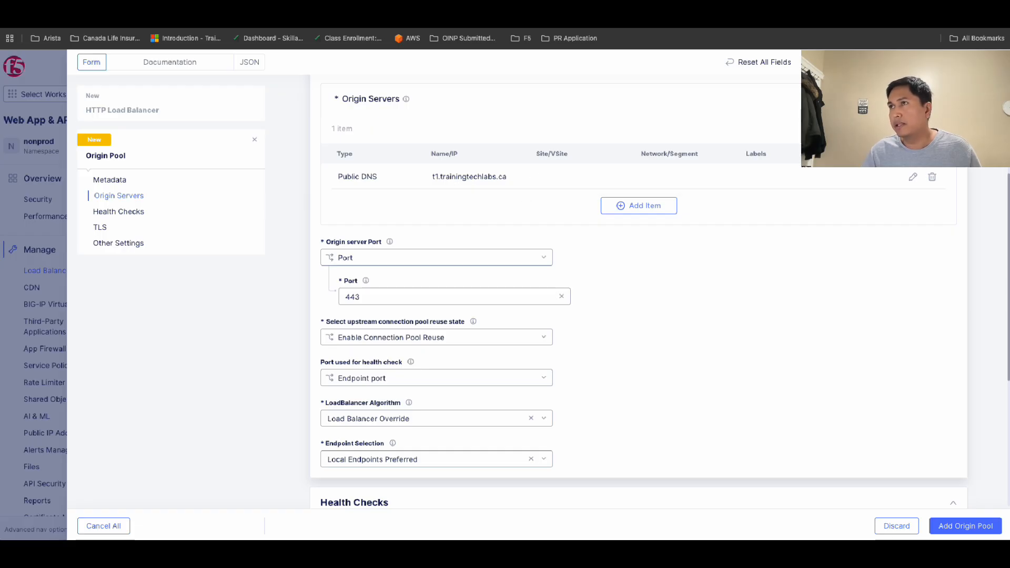
# Check the draw.io network diagram, return to the origin pool form, and assign the nonprod/healthcheck object as its health check
pyautogui.click(368, 10)
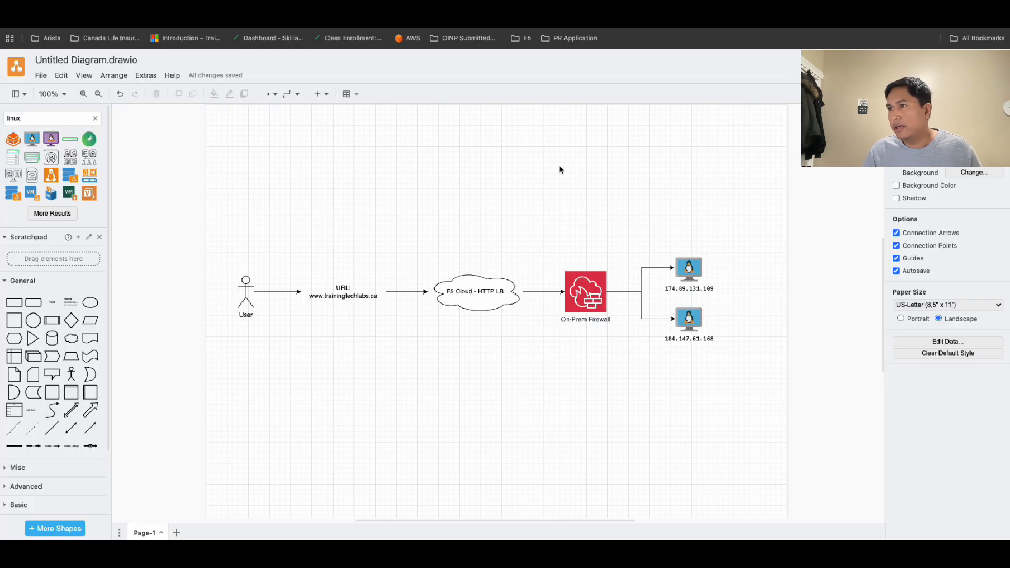
pyautogui.click(452, 11)
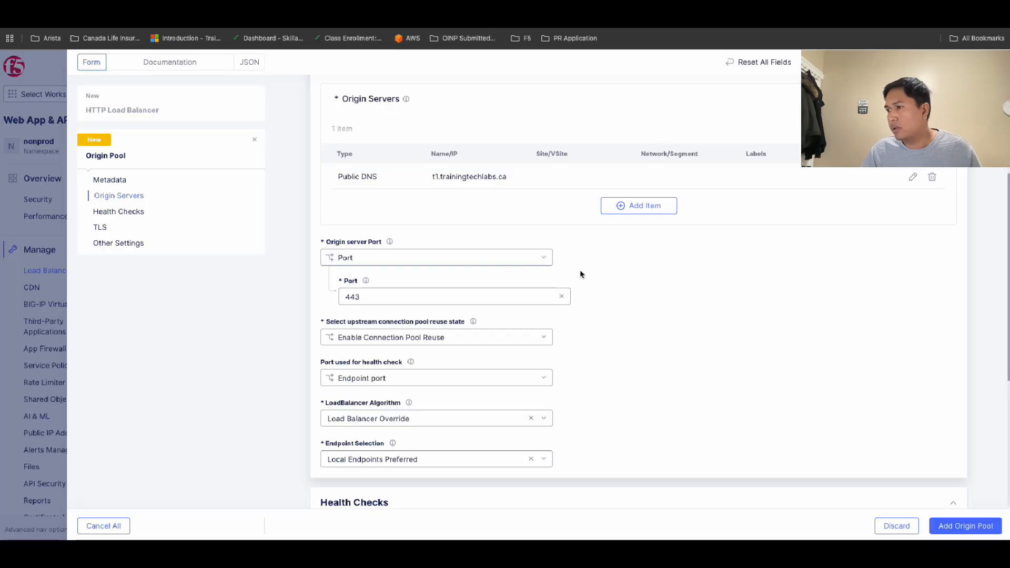
pyautogui.scroll(3, 759, 268)
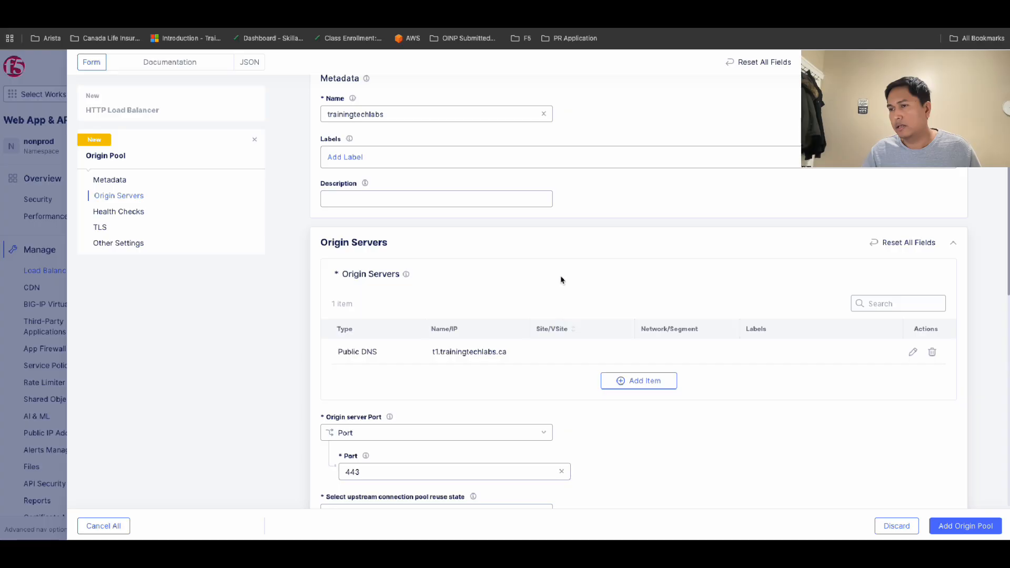
pyautogui.scroll(-2, 561, 289)
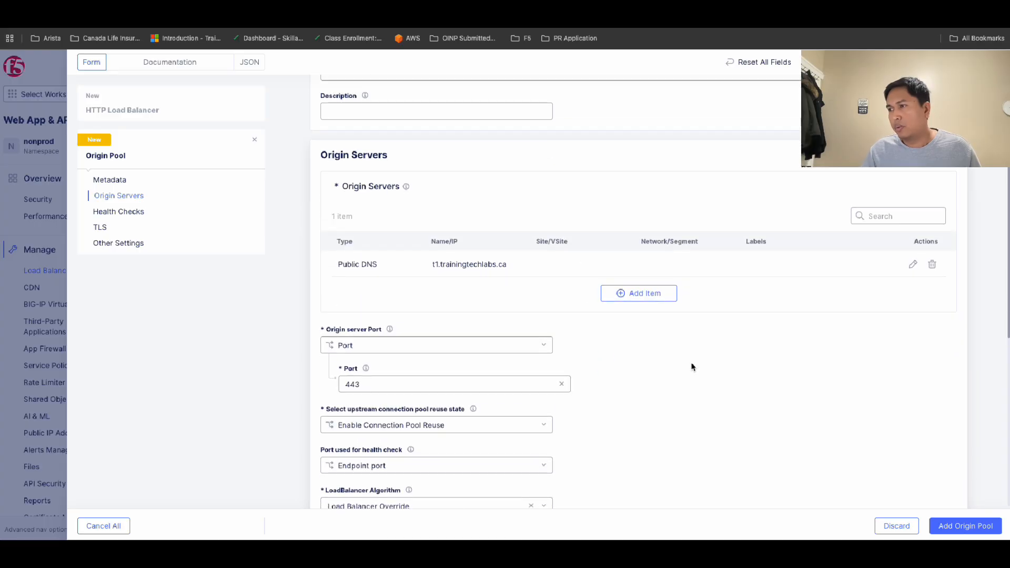
pyautogui.scroll(-6, 692, 367)
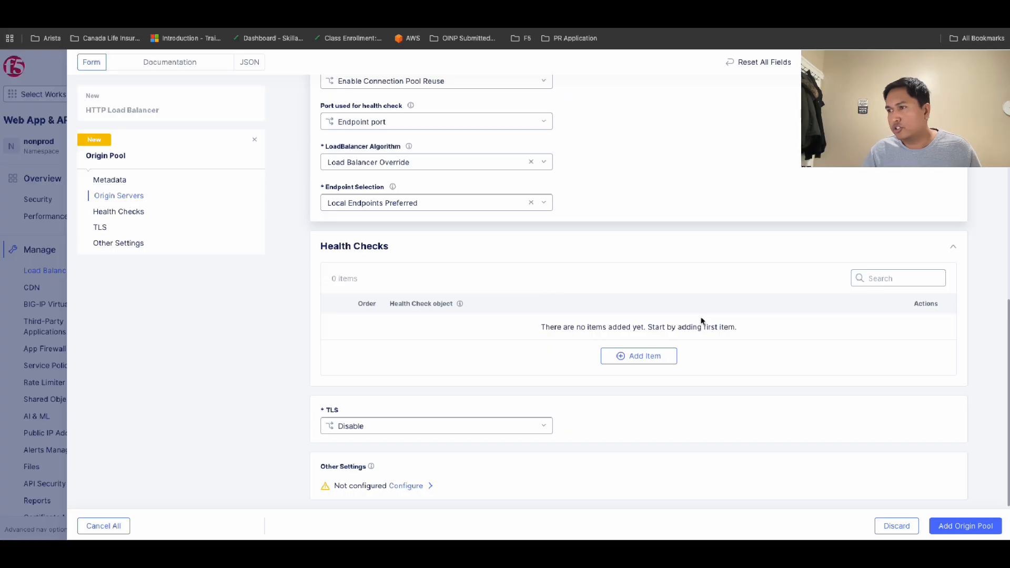
pyautogui.click(637, 360)
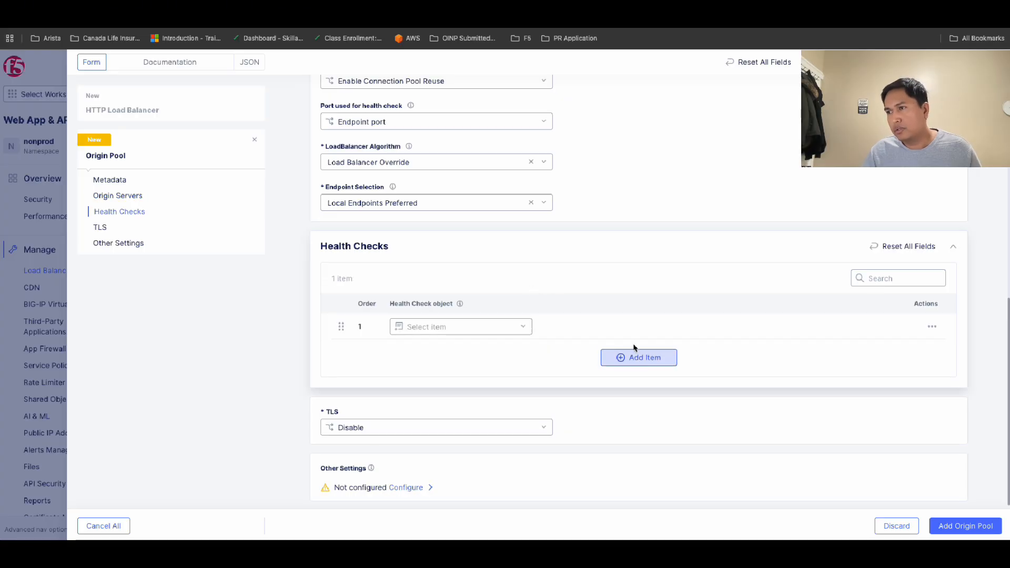
pyautogui.click(522, 330)
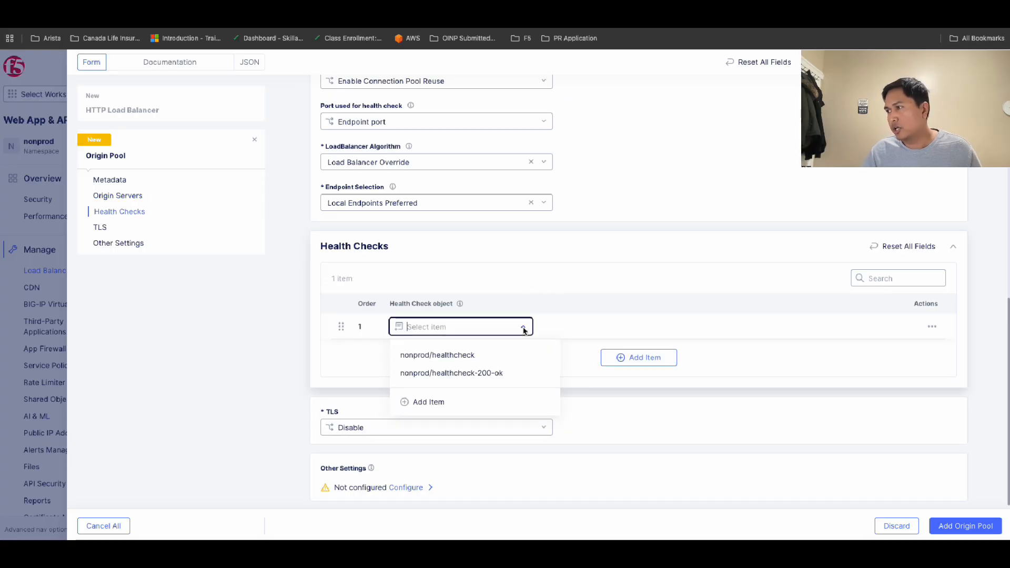
pyautogui.click(455, 361)
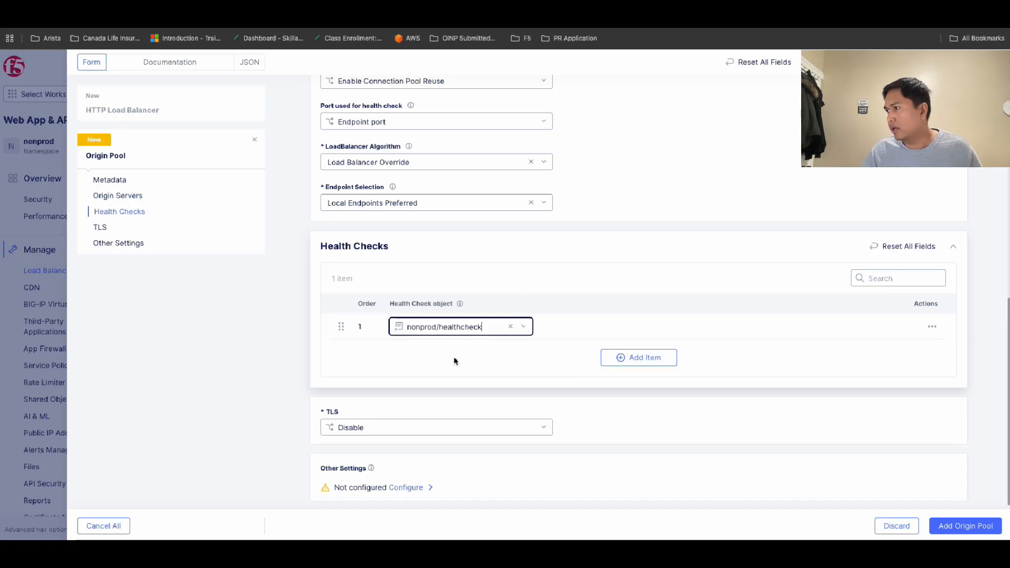
# View the assigned health check's HTTP request parameters and expected status codes, and close the view
pyautogui.click(931, 327)
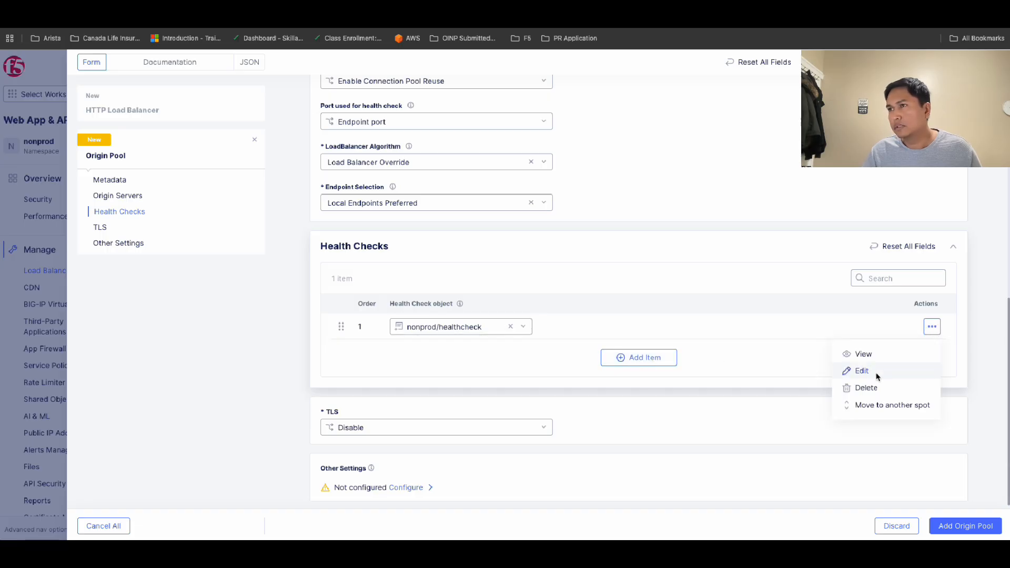
pyautogui.click(862, 353)
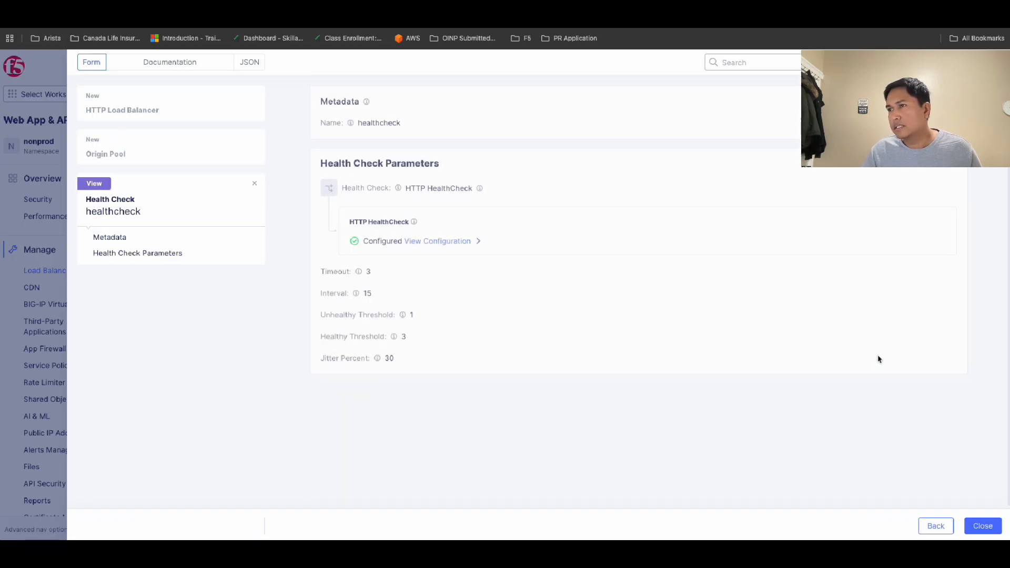
pyautogui.click(443, 243)
pyautogui.moveTo(343, 251); pyautogui.dragTo(657, 282)
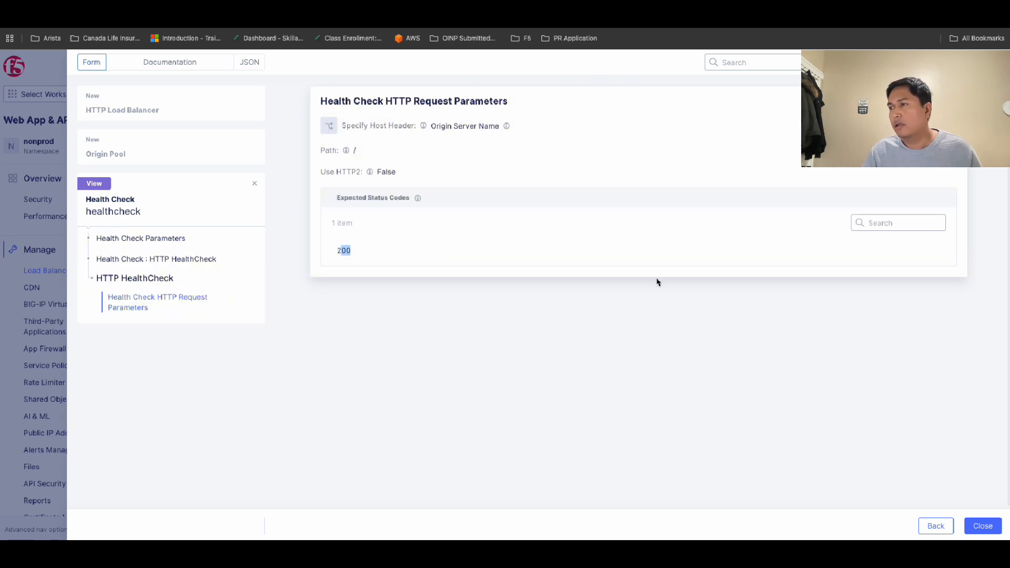
pyautogui.click(982, 526)
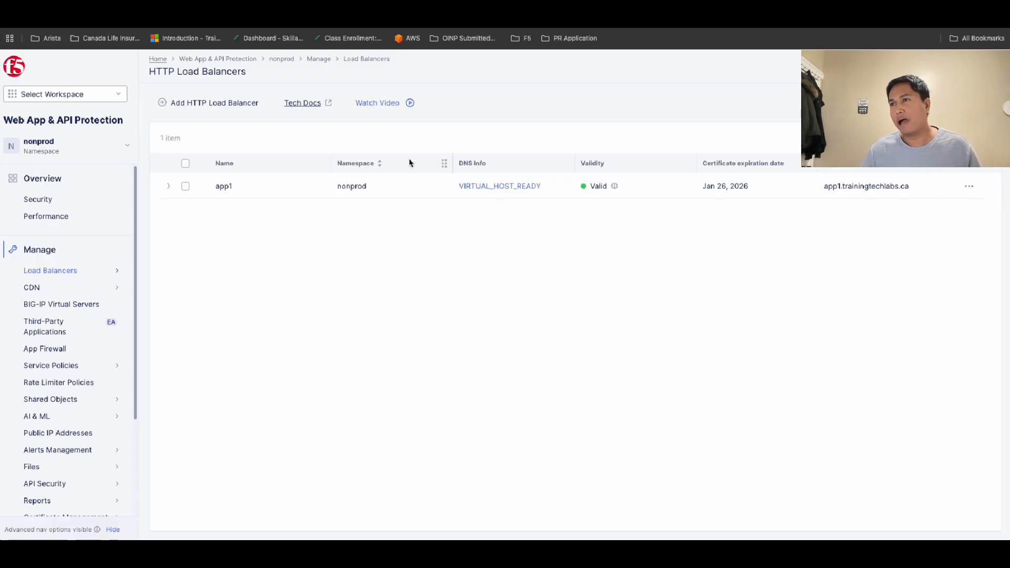
# Start a new HTTP load balancer again and name it www-trainingtechlabs
pyautogui.click(211, 106)
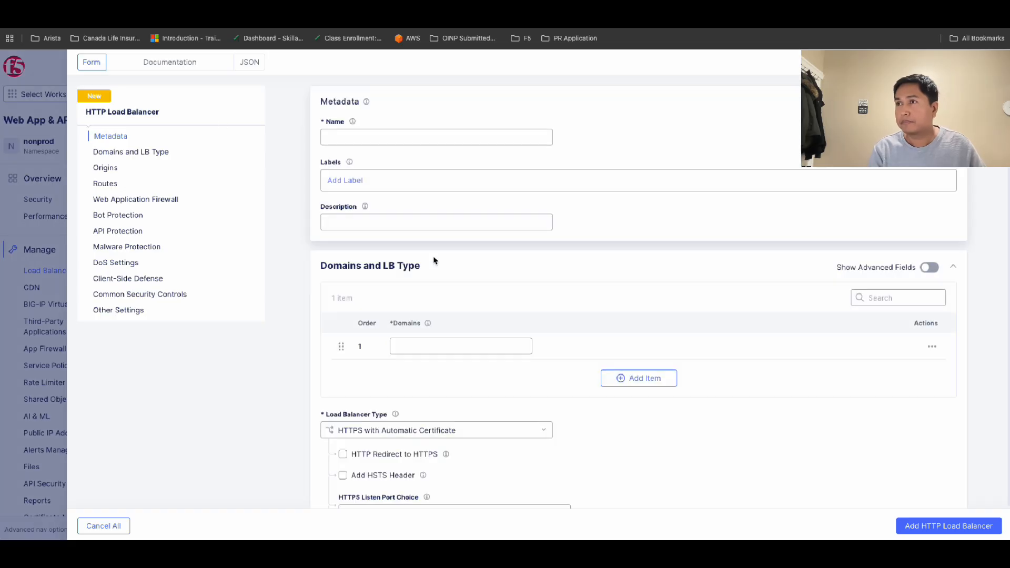
pyautogui.click(394, 139)
pyautogui.write('w')
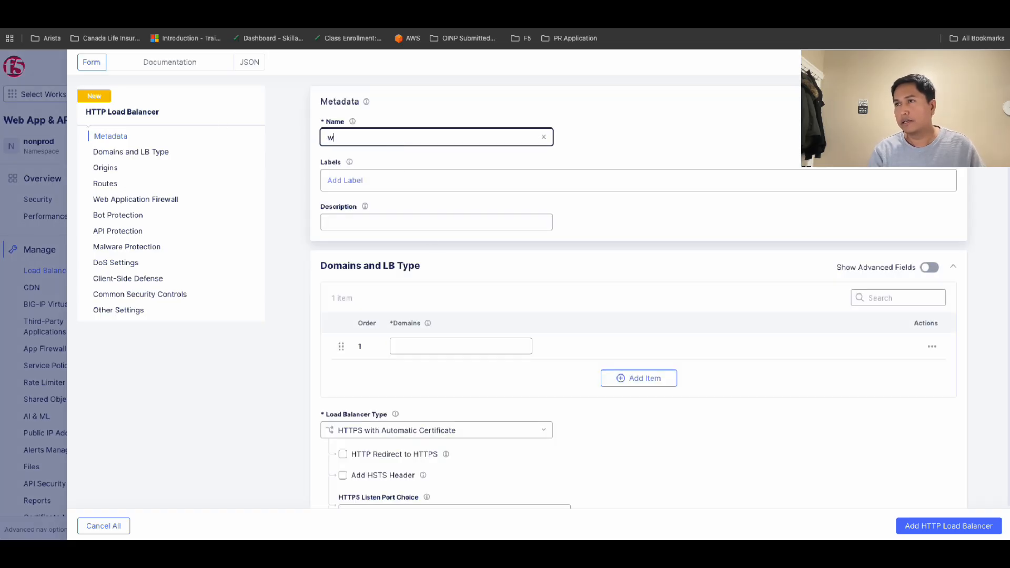
pyautogui.write('ww-')
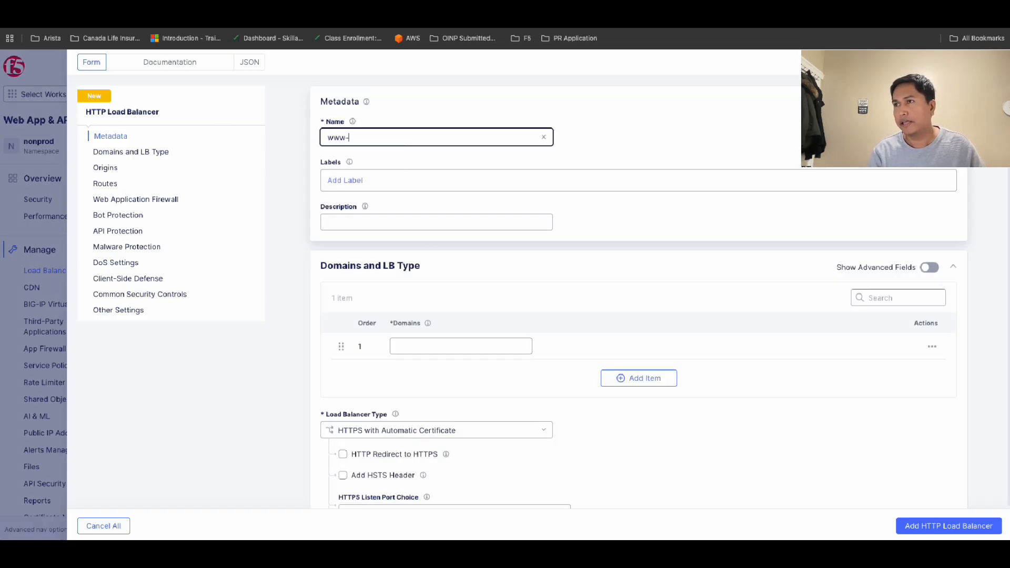
pyautogui.write('trainingtec')
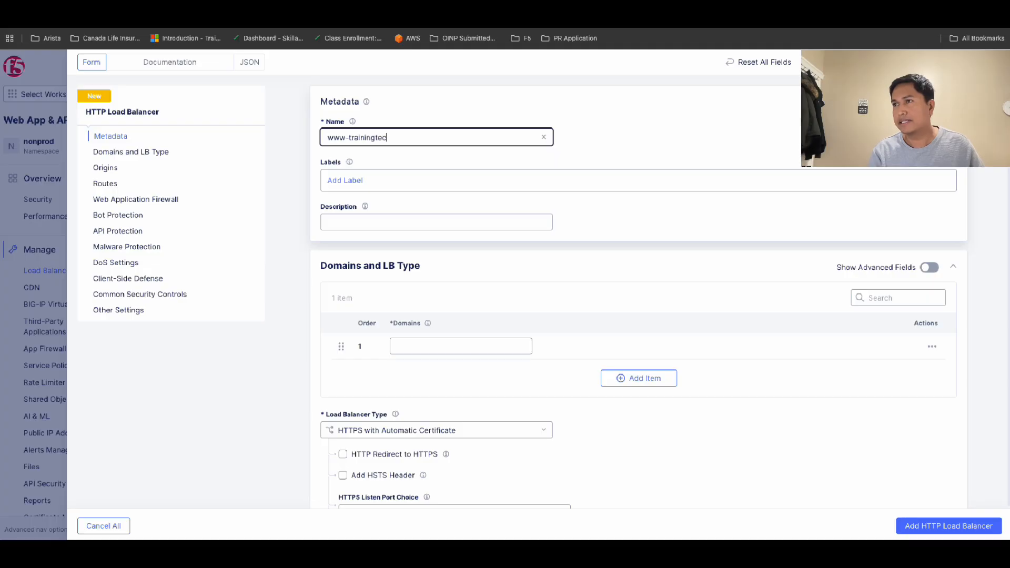
pyautogui.write('hlabs')
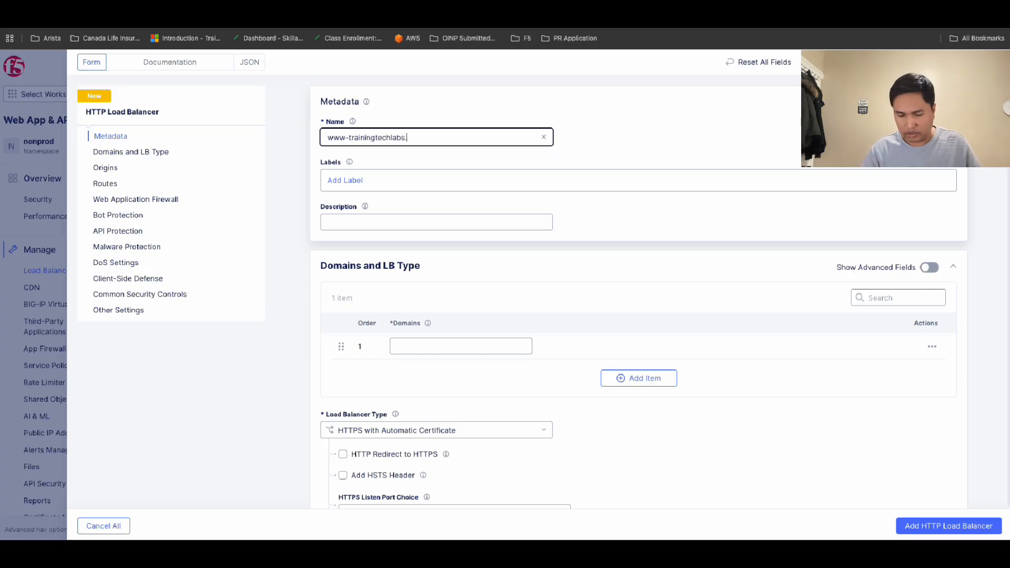
pyautogui.write('.ca')
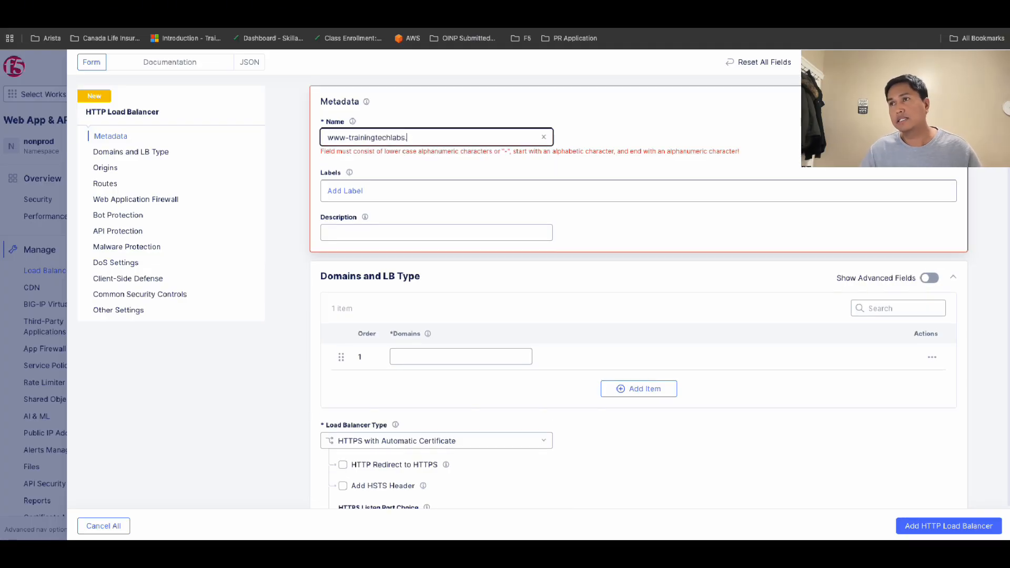
pyautogui.press('BackSpace')
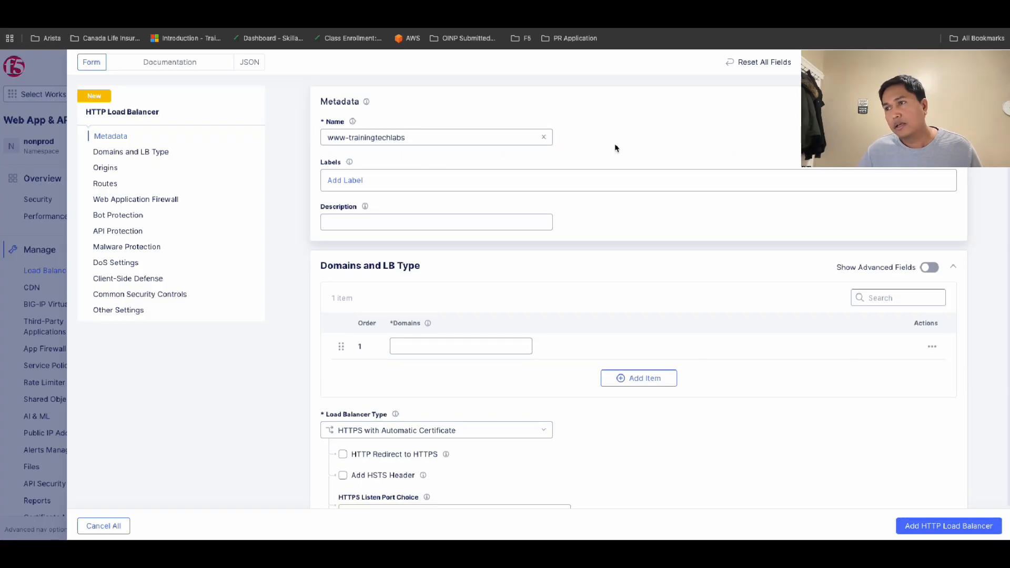
# Copy the load balancer's name into its description so that it reads www-trainingtechlabs
pyautogui.click(470, 218)
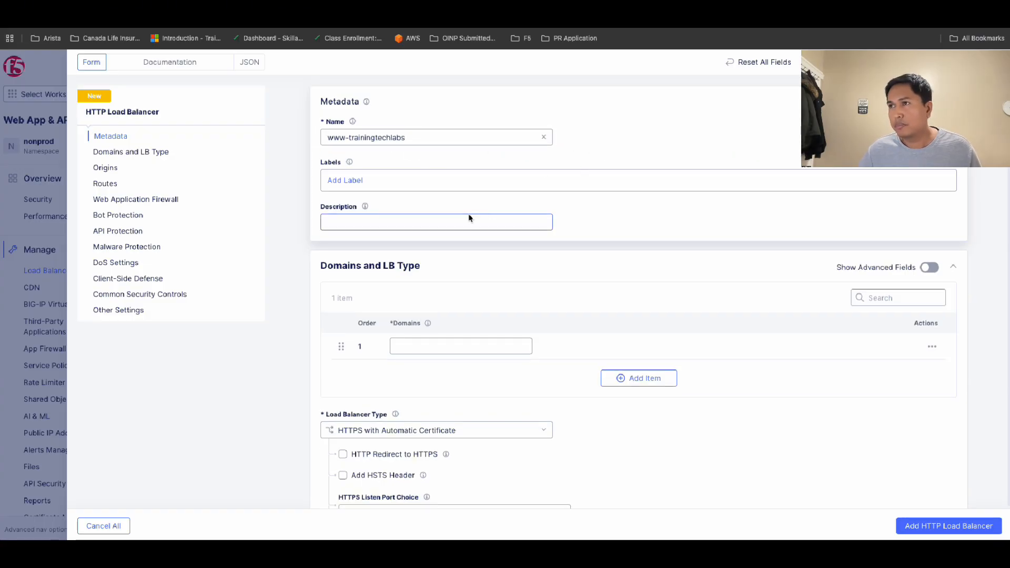
pyautogui.click(427, 225)
pyautogui.moveTo(405, 138); pyautogui.dragTo(253, 133)
pyautogui.hotkey('ctrl', 'c')
pyautogui.click(358, 220)
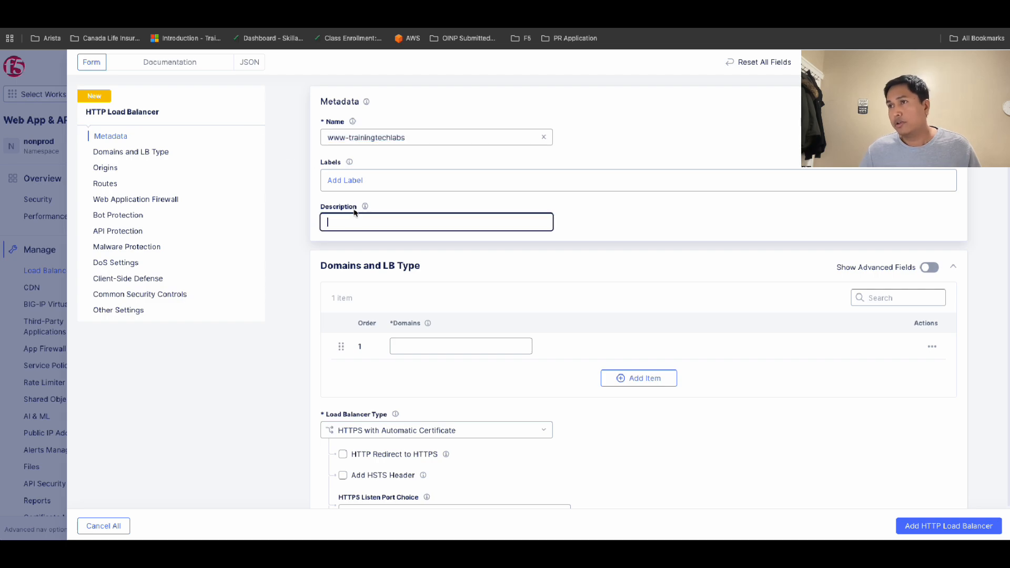
pyautogui.hotkey('ctrl', 'v')
pyautogui.click(616, 227)
pyautogui.scroll(-2, 507, 310)
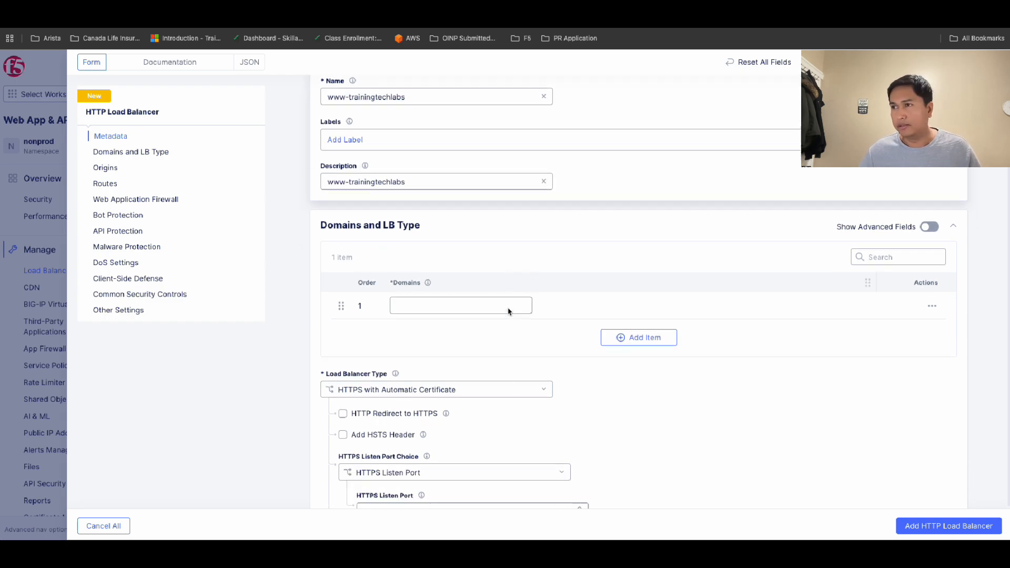
pyautogui.click(440, 258)
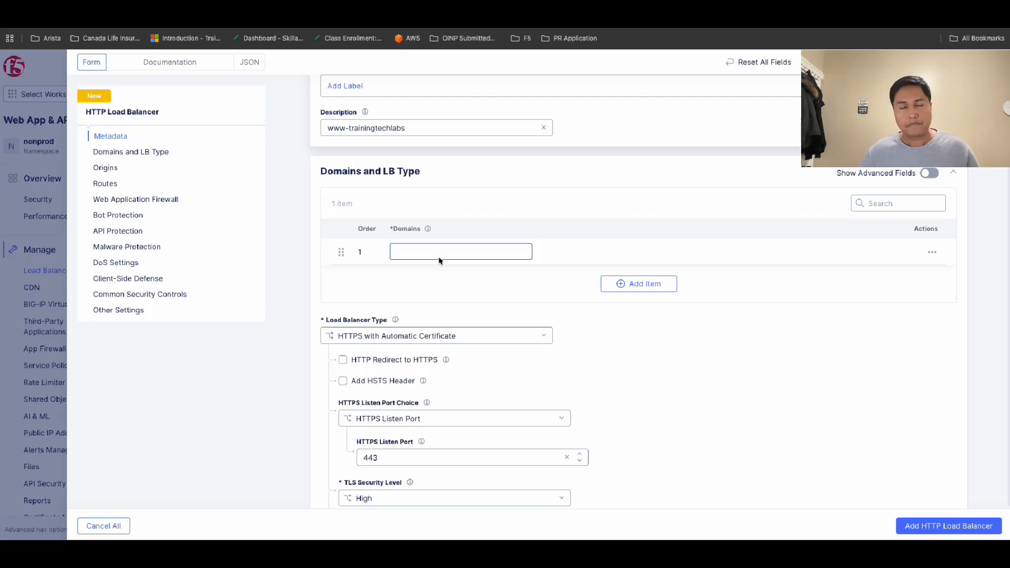
pyautogui.click(440, 256)
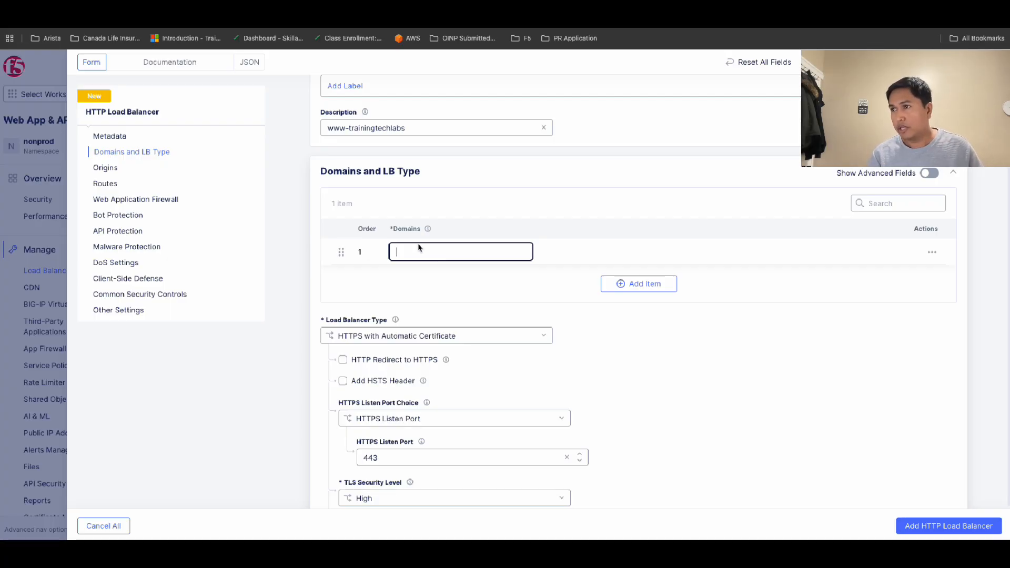
pyautogui.write('www')
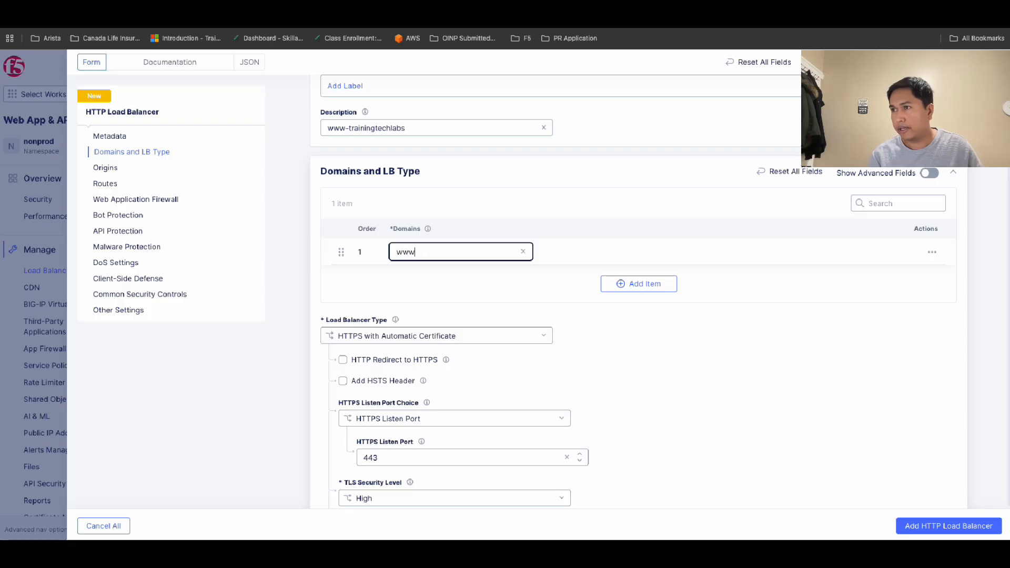
pyautogui.write('.trainingtec')
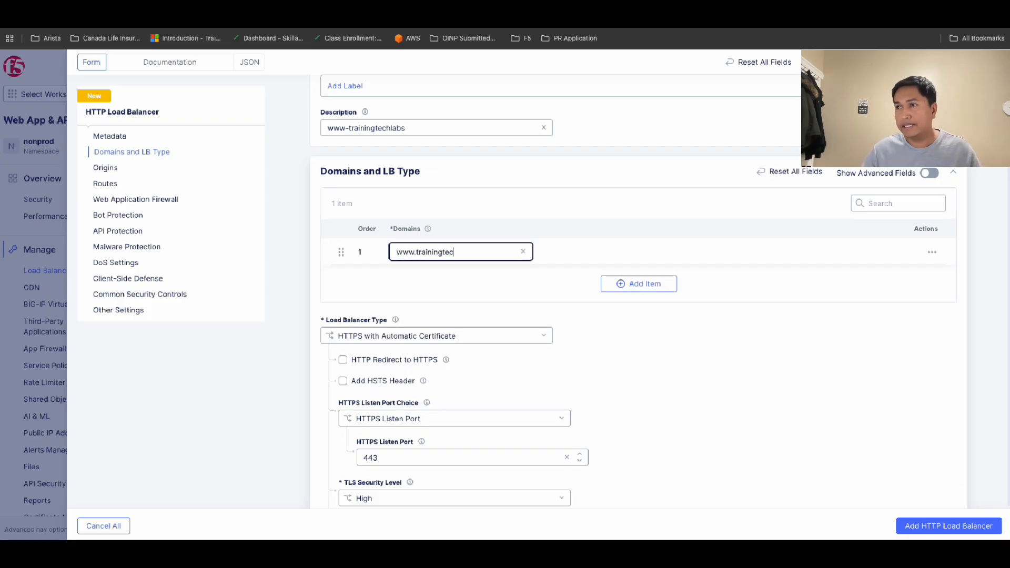
pyautogui.write('hlabs.ca')
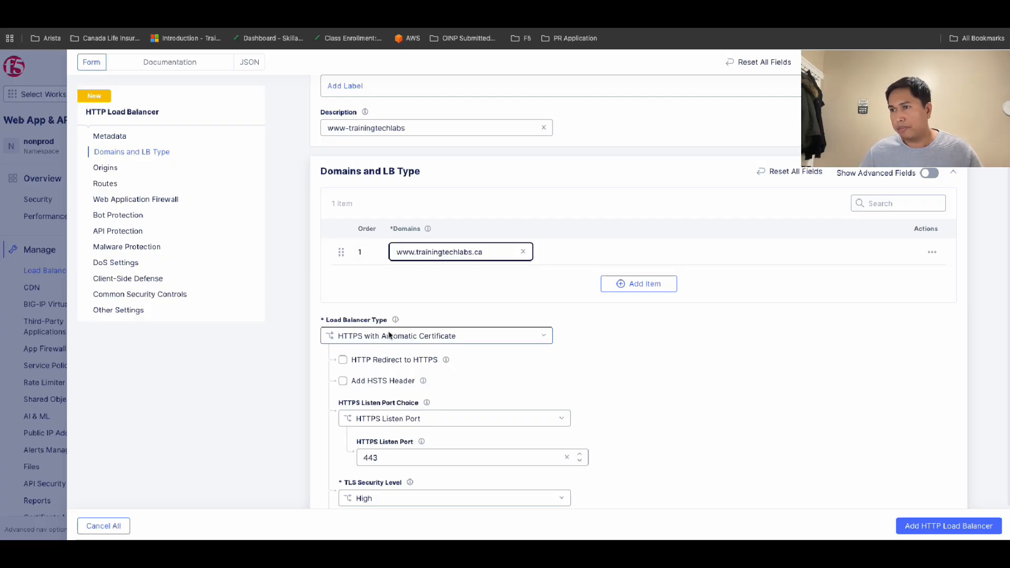
# Enable HTTP Redirect to HTTPS and Add HSTS Header for the load balancer with automatic certificate
pyautogui.scroll(-1, 370, 339)
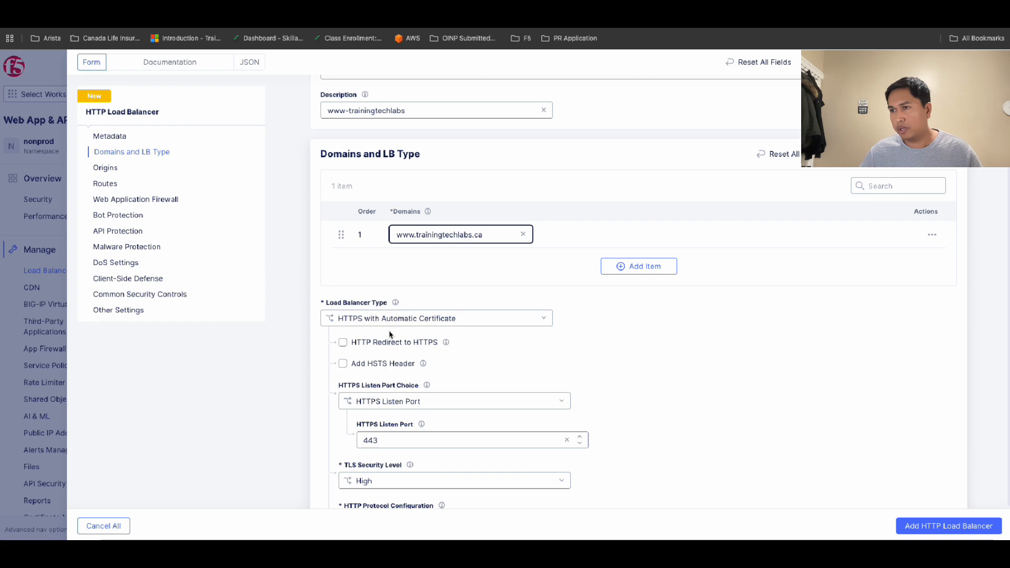
pyautogui.scroll(-1, 404, 332)
pyautogui.click(342, 325)
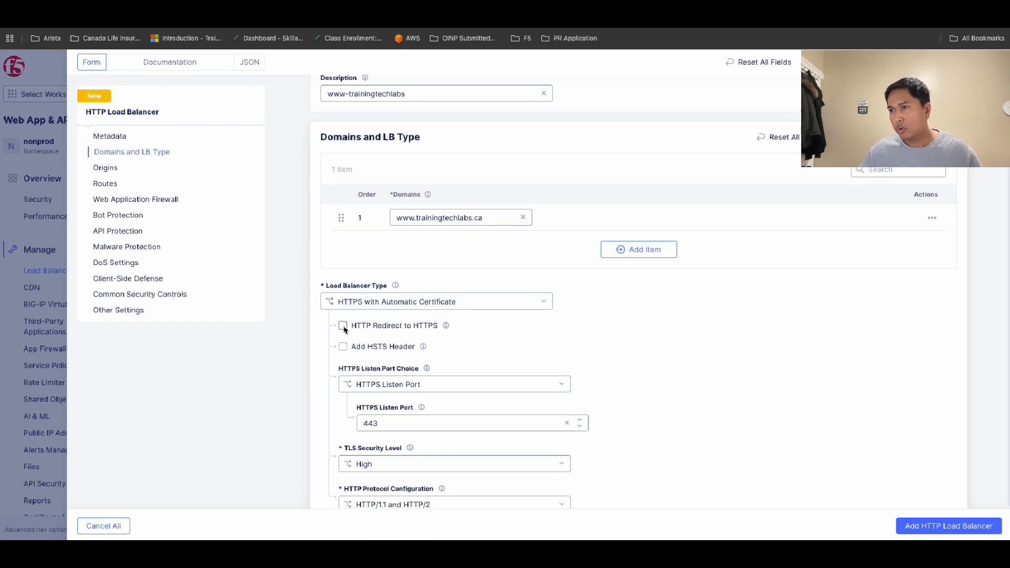
pyautogui.click(342, 346)
pyautogui.scroll(-5, 616, 363)
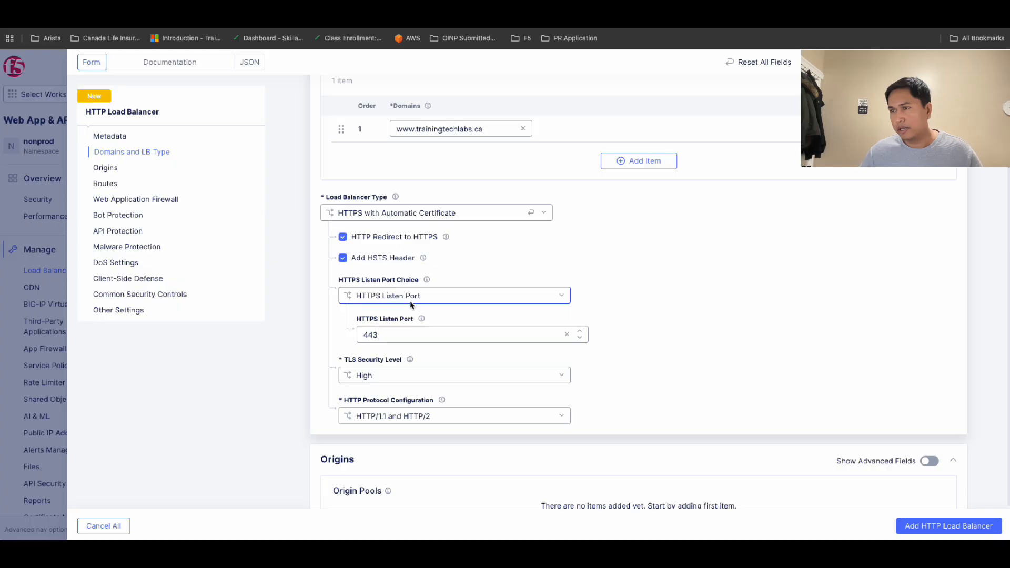
pyautogui.scroll(-1, 525, 360)
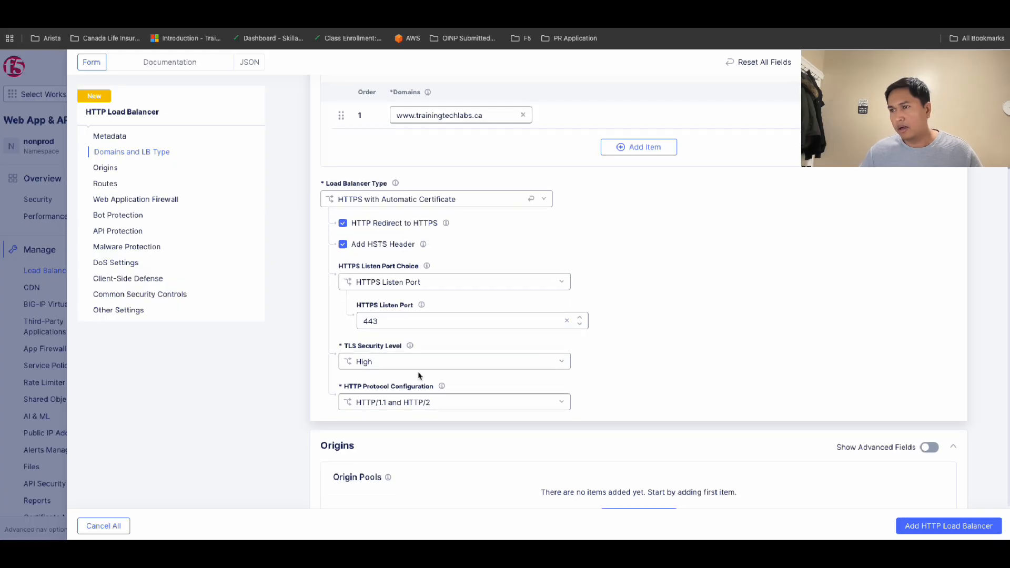
pyautogui.scroll(-3, 575, 361)
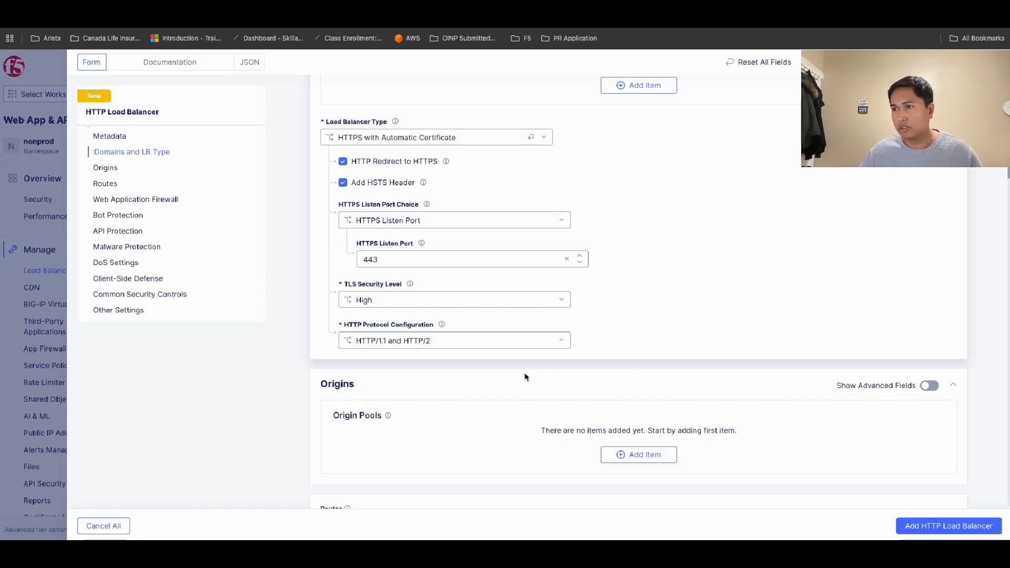
pyautogui.scroll(-4, 521, 377)
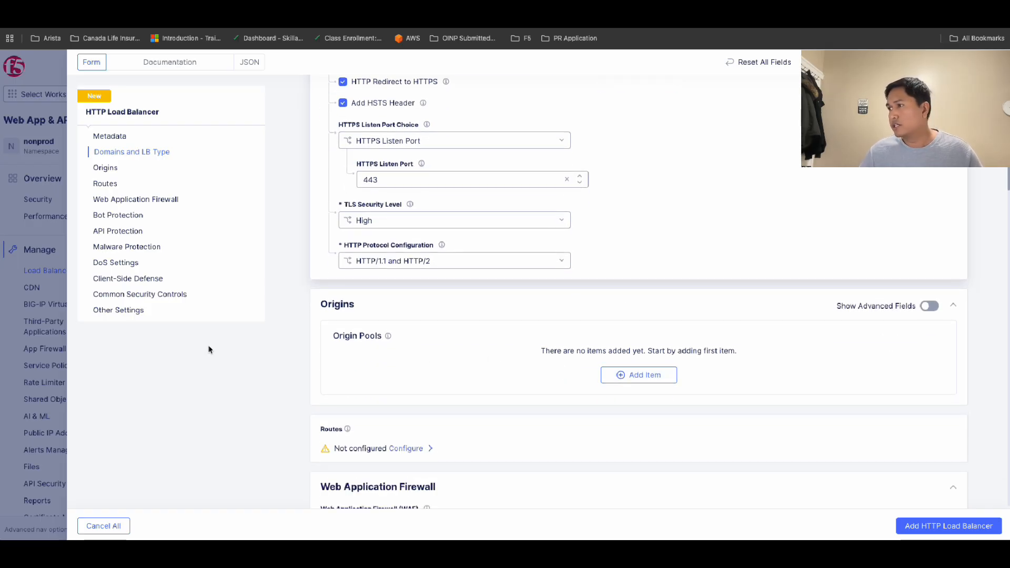
# Check the two Linux servers in the draw.io network diagram and return to the load balancer form
pyautogui.click(736, 6)
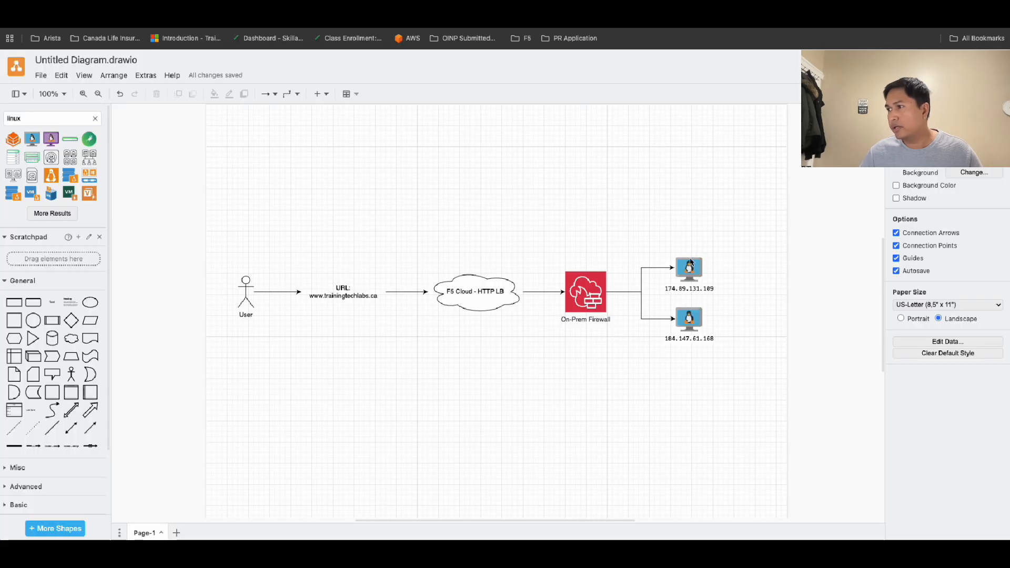
pyautogui.click(687, 274)
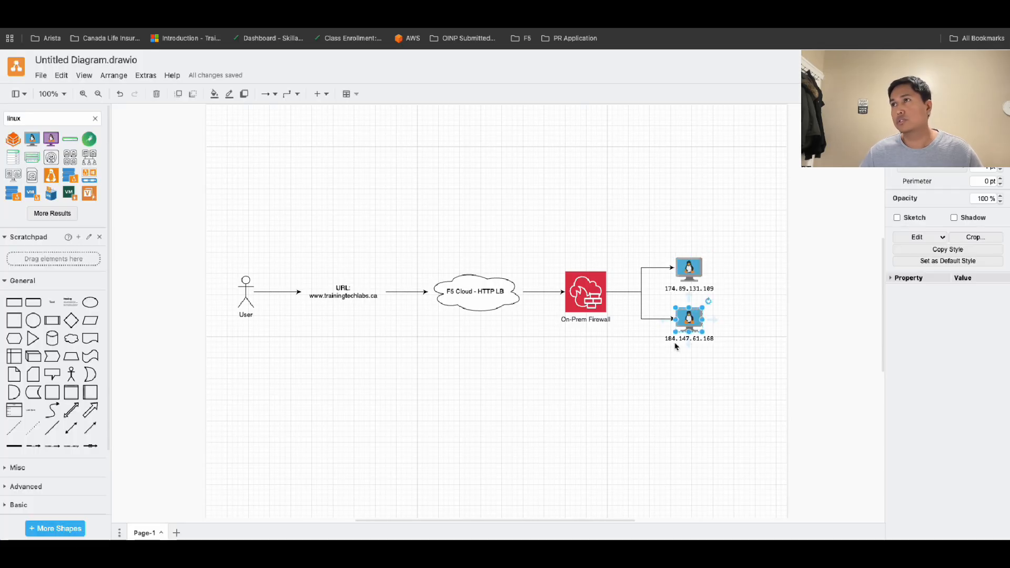
pyautogui.click(594, 207)
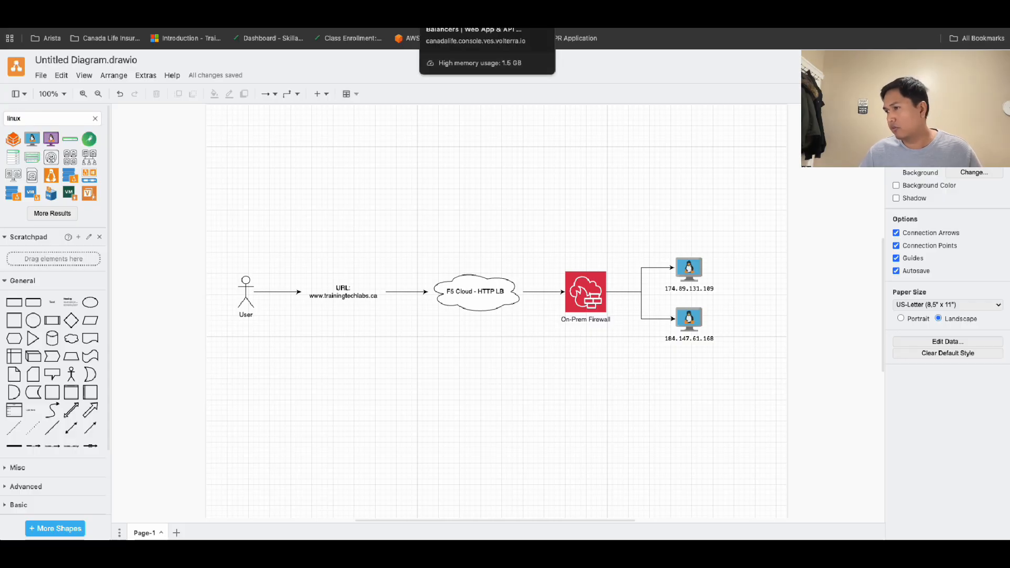
pyautogui.click(455, 4)
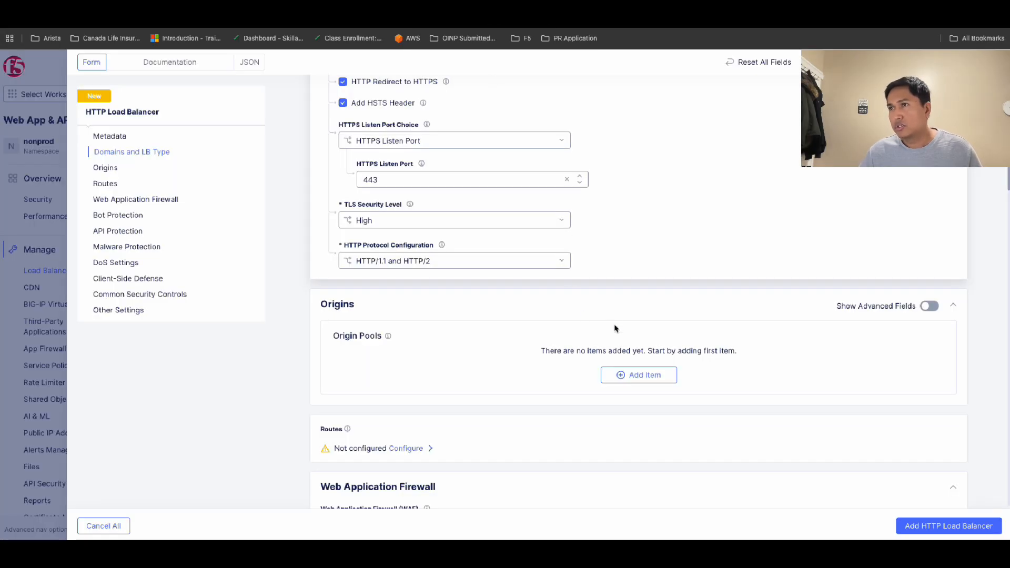
# Add an origin pool entry to the load balancer and start a new origin pool named trainintechlabs
pyautogui.click(635, 376)
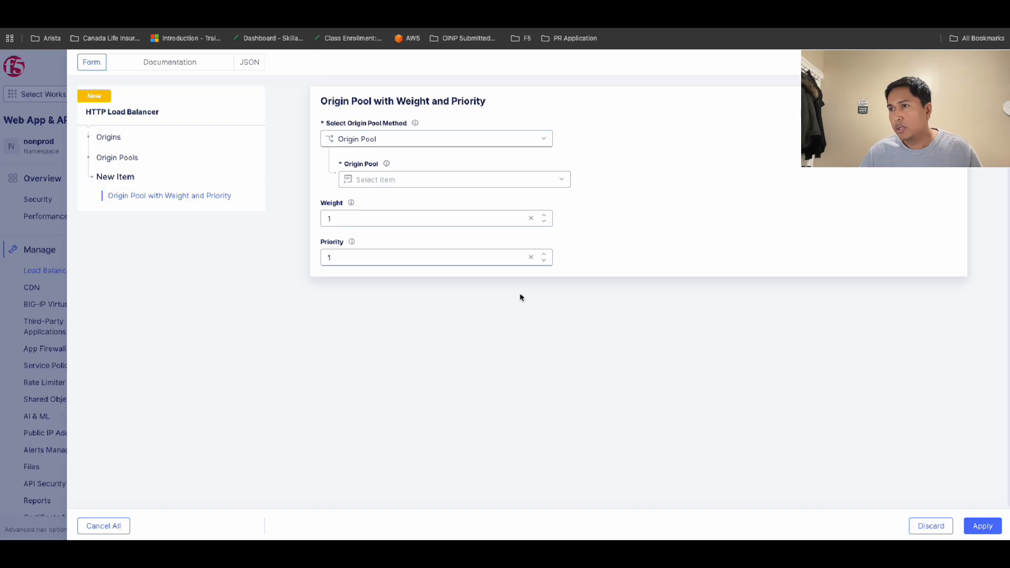
pyautogui.click(446, 182)
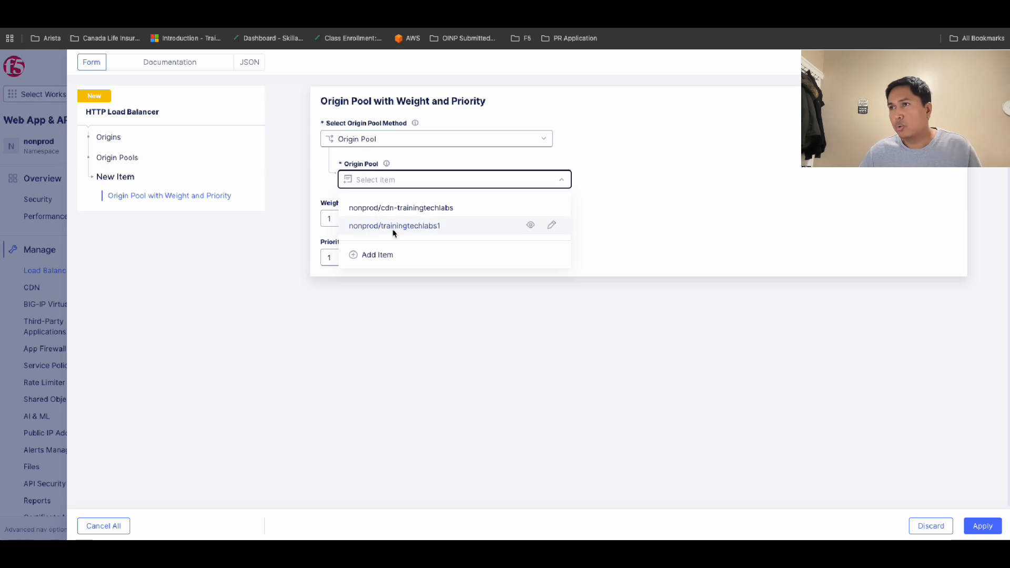
pyautogui.click(384, 256)
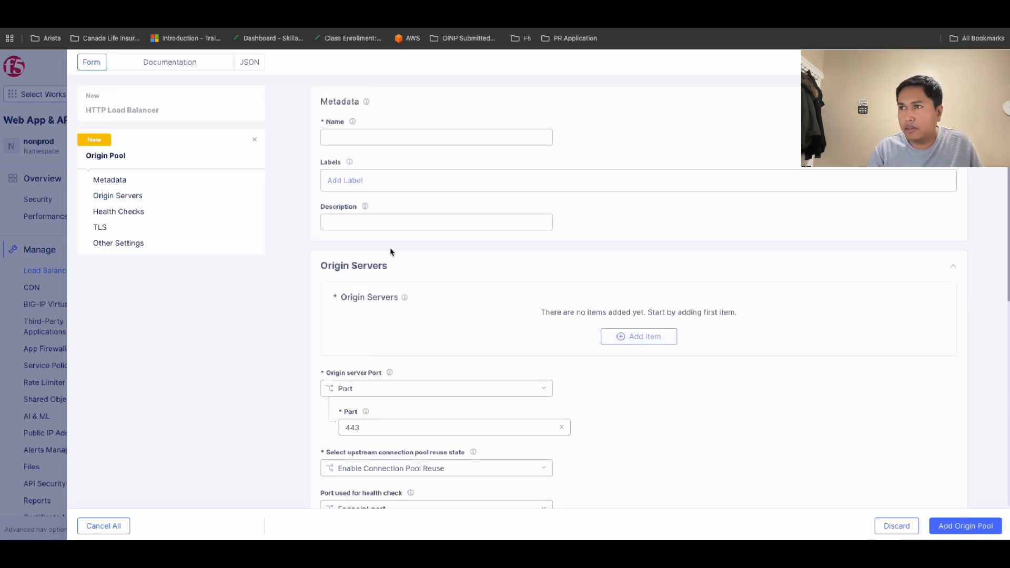
pyautogui.click(388, 137)
pyautogui.write('trai')
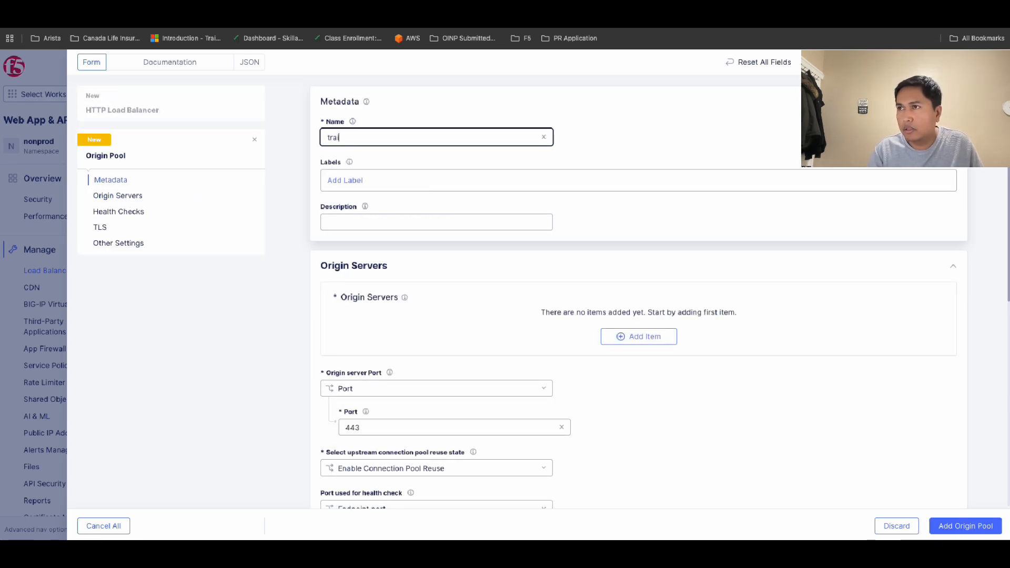
pyautogui.write('nintechlabs')
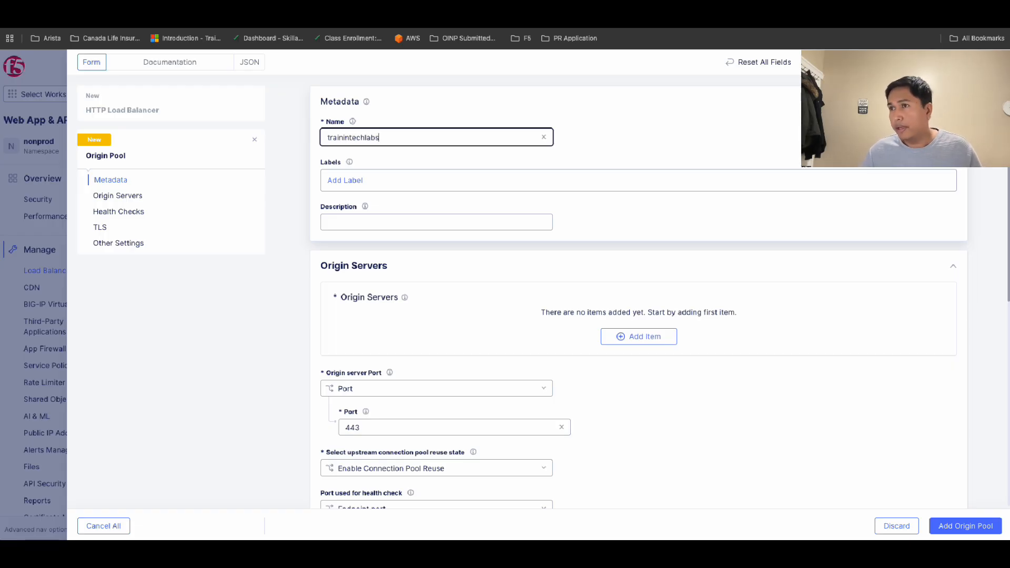
# Copy the origin pool's name into its description so that it reads trainintechlabs
pyautogui.click(442, 229)
pyautogui.doubleClick(390, 141)
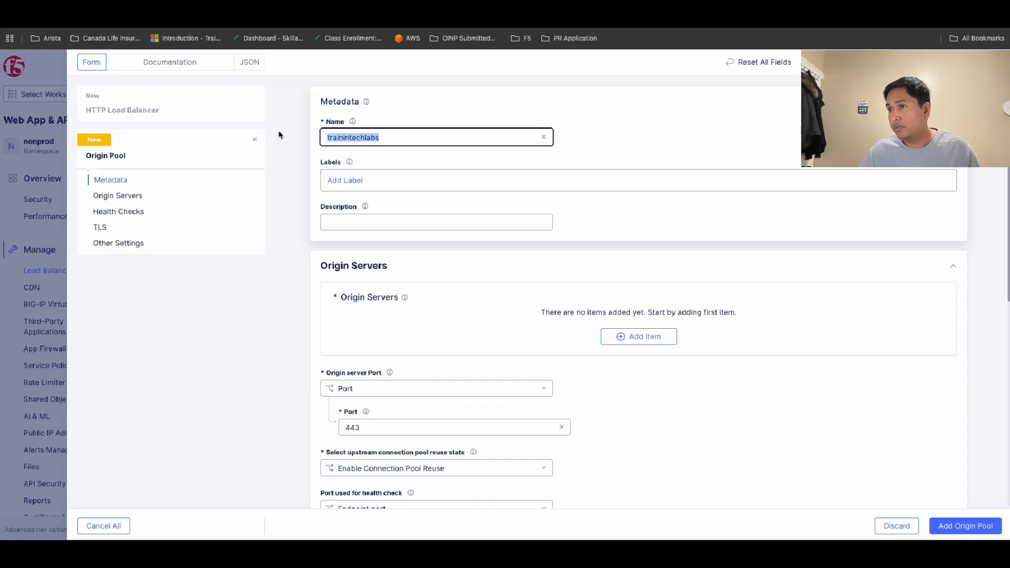
pyautogui.click(371, 217)
pyautogui.hotkey('ctrl', 'v')
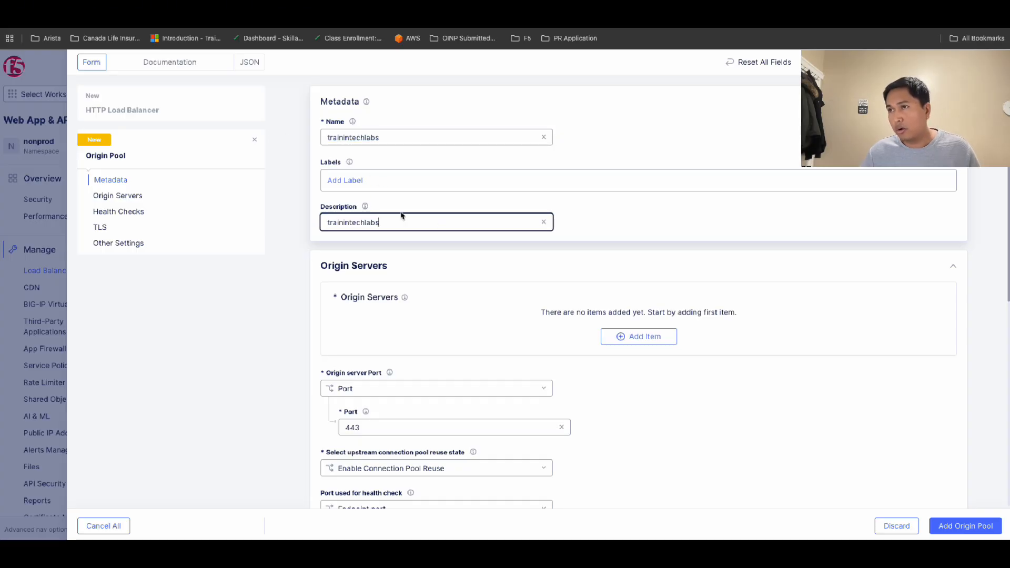
pyautogui.click(614, 218)
# Start adding an origin server to the new origin pool
pyautogui.scroll(-1, 502, 314)
pyautogui.scroll(-1, 502, 314)
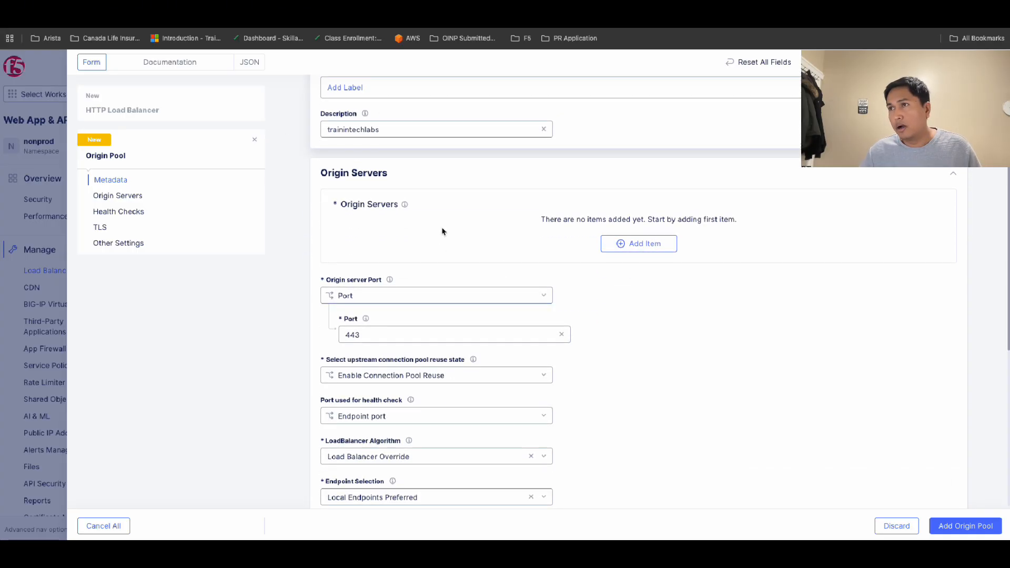
pyautogui.click(629, 245)
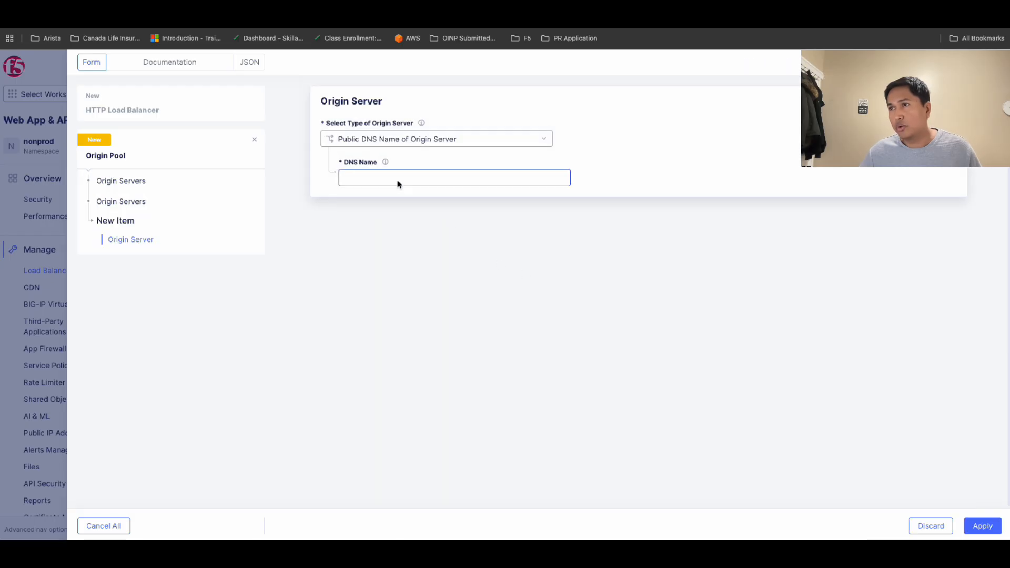
pyautogui.click(409, 140)
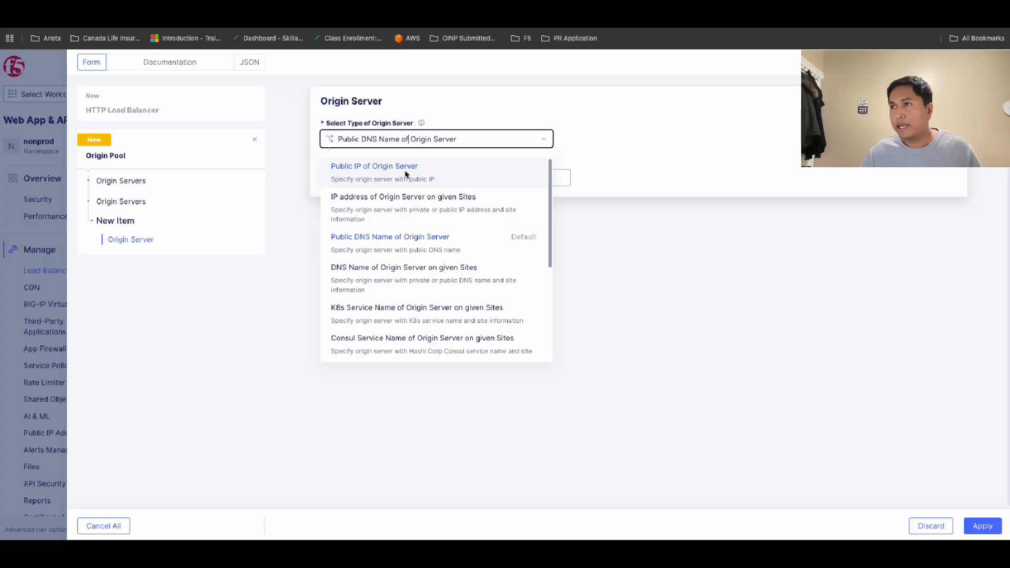
pyautogui.click(620, 149)
pyautogui.click(430, 184)
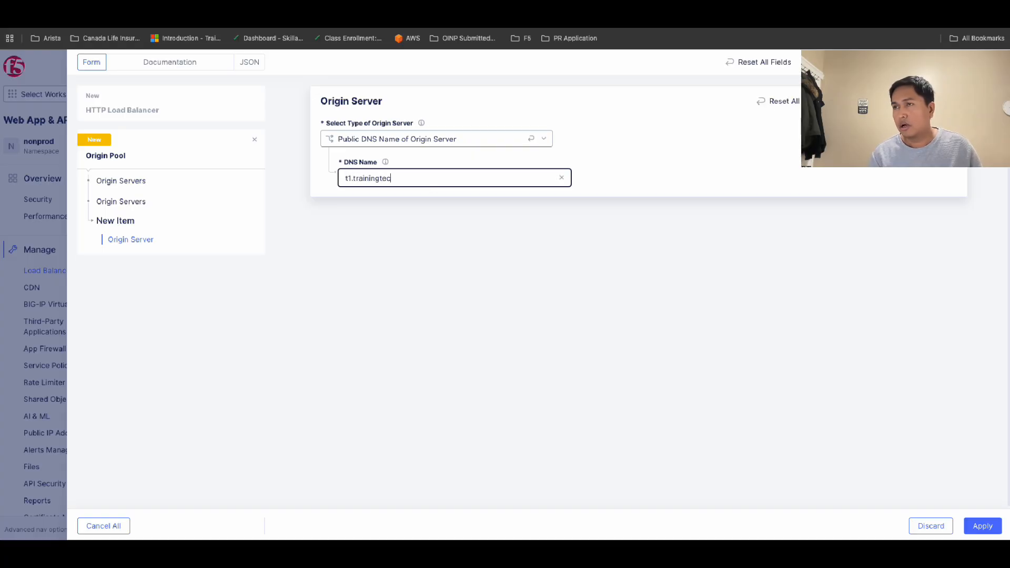
pyautogui.write('t1.trainingtechlabs')
pyautogui.press('BackSpace')
pyautogui.press('BackSpace')
pyautogui.press('BackSpace')
pyautogui.press('BackSpace')
pyautogui.press('BackSpace')
pyautogui.press('BackSpace')
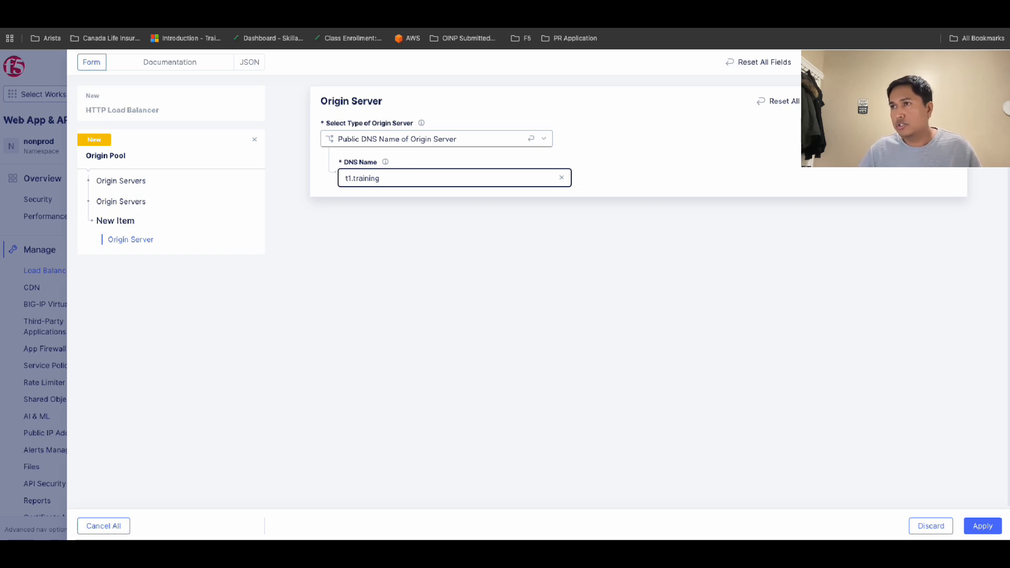
pyautogui.press('BackSpace')
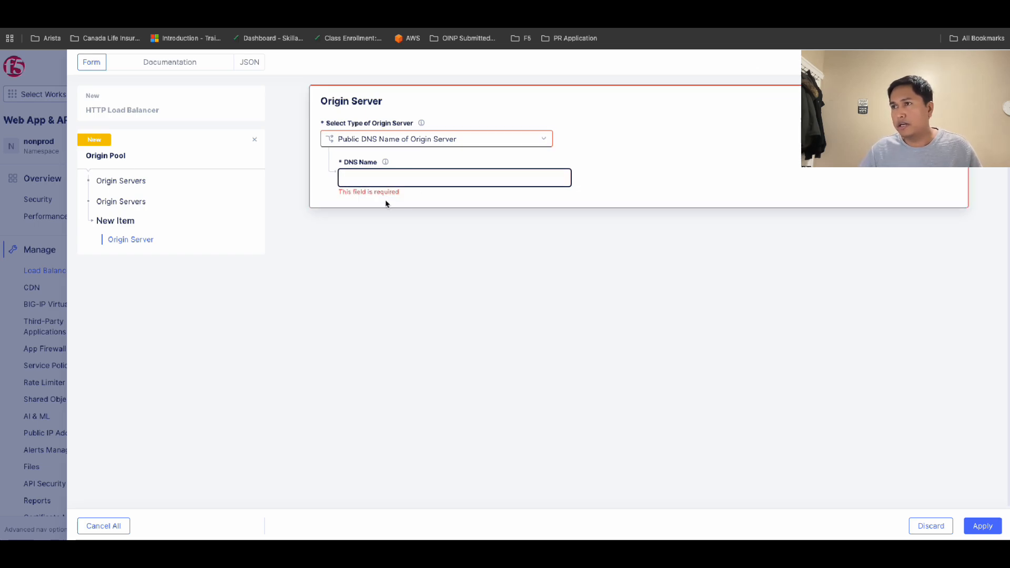
# Set the type to Public IP of Origin Server, and copy 174.89.131.109 from the draw.io diagram before returning to the origin server form
pyautogui.click(395, 139)
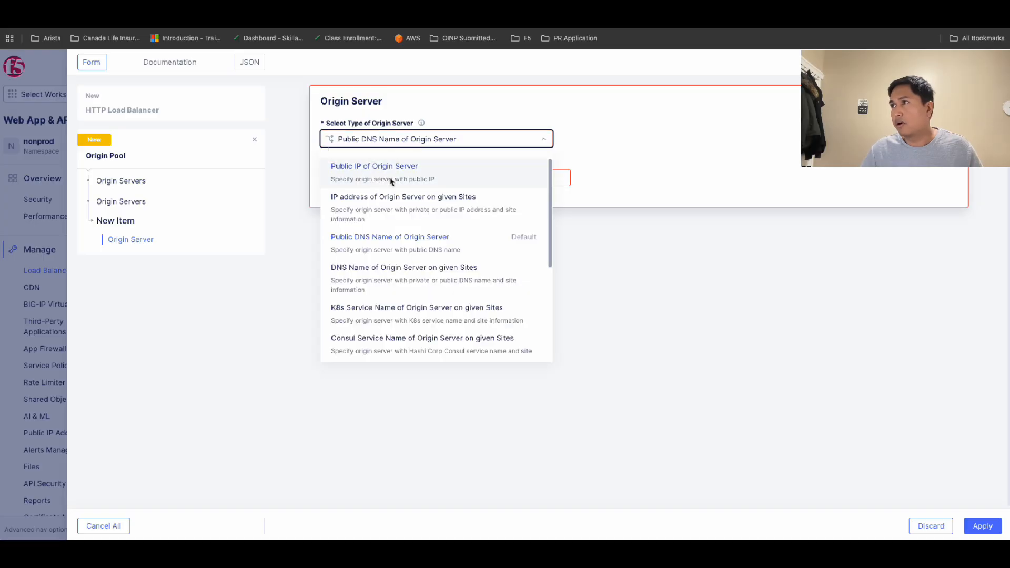
pyautogui.click(392, 180)
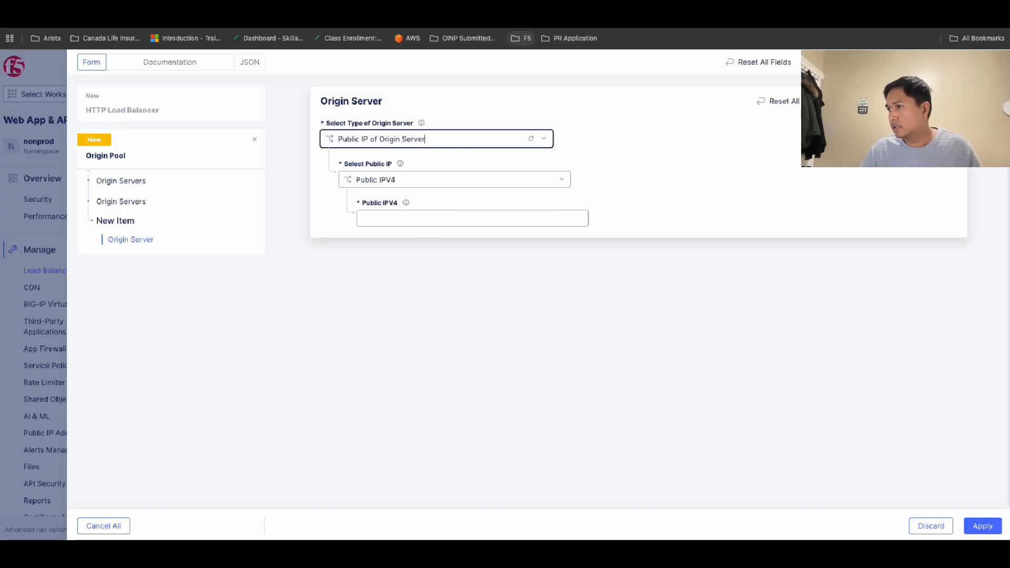
pyautogui.click(541, 10)
pyautogui.click(688, 288)
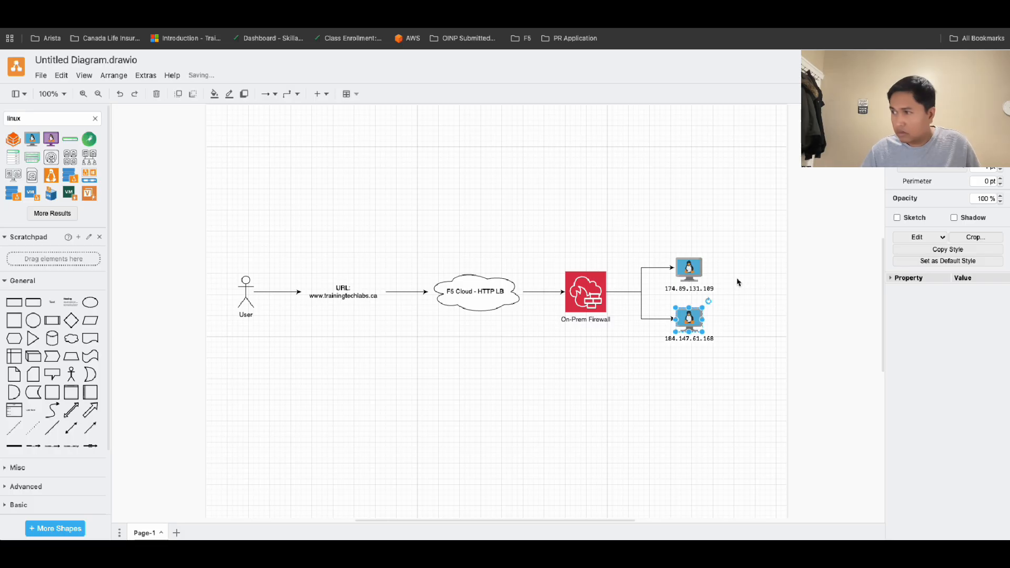
pyautogui.hotkey('ctrl', 'z')
pyautogui.hotkey('ctrl', 'shift', 'z')
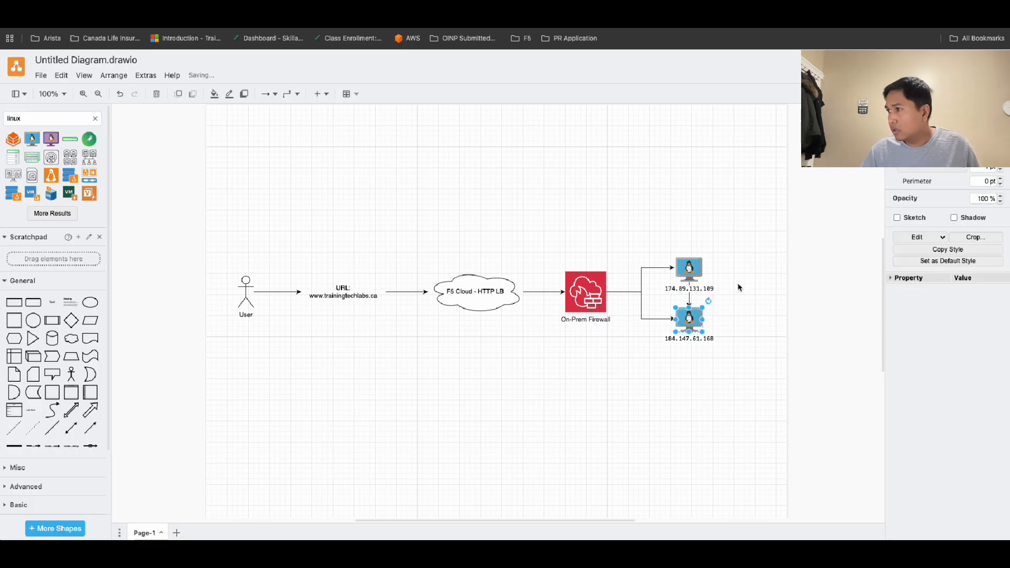
pyautogui.click(738, 287)
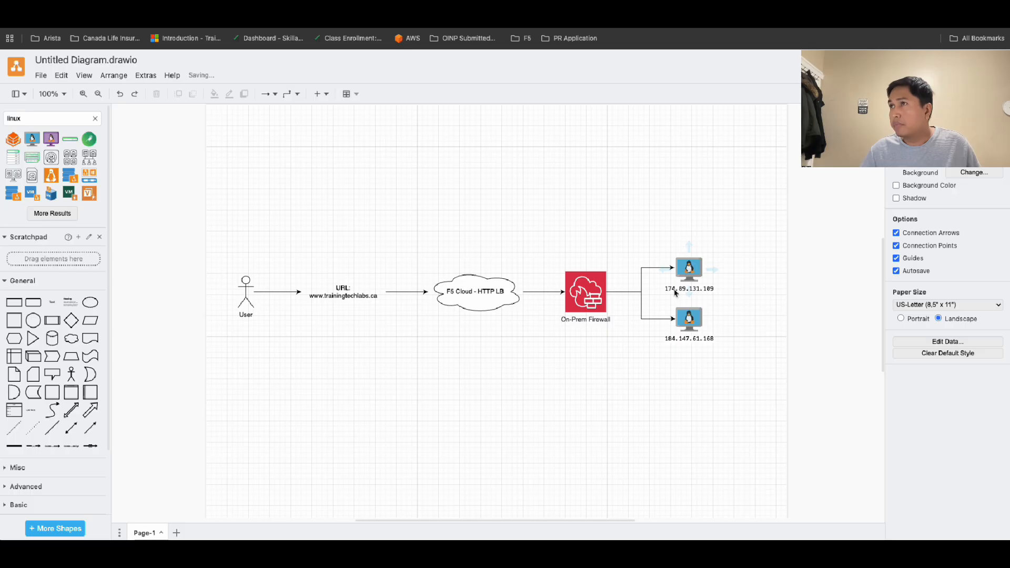
pyautogui.doubleClick(688, 276)
pyautogui.hotkey('ctrl', 'c')
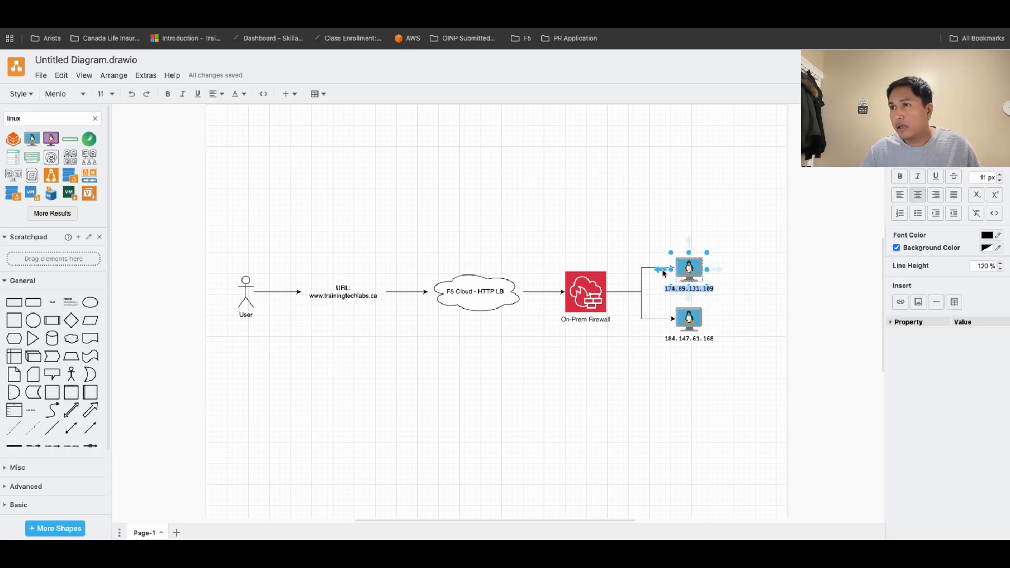
pyautogui.click(473, 8)
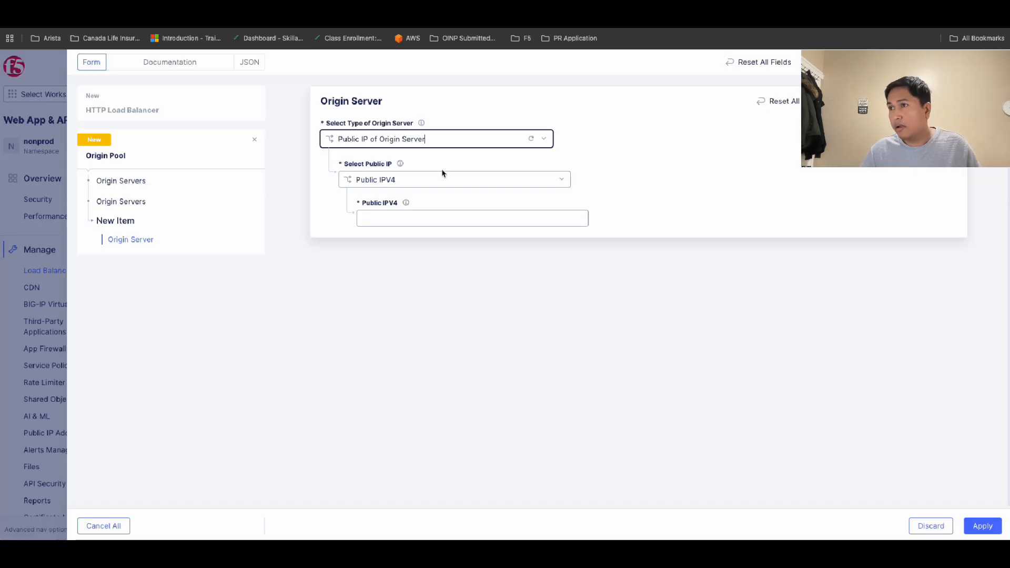
# Set the origin server's public IPv4 address to 174.89.131.109 and apply the origin server to the pool
pyautogui.click(397, 220)
pyautogui.hotkey('ctrl', 'v')
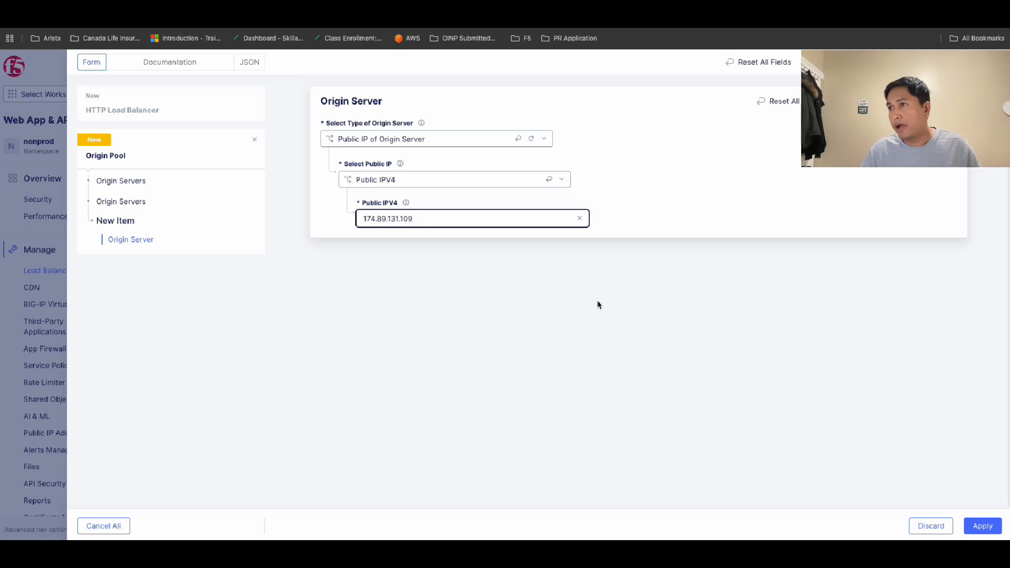
pyautogui.click(982, 526)
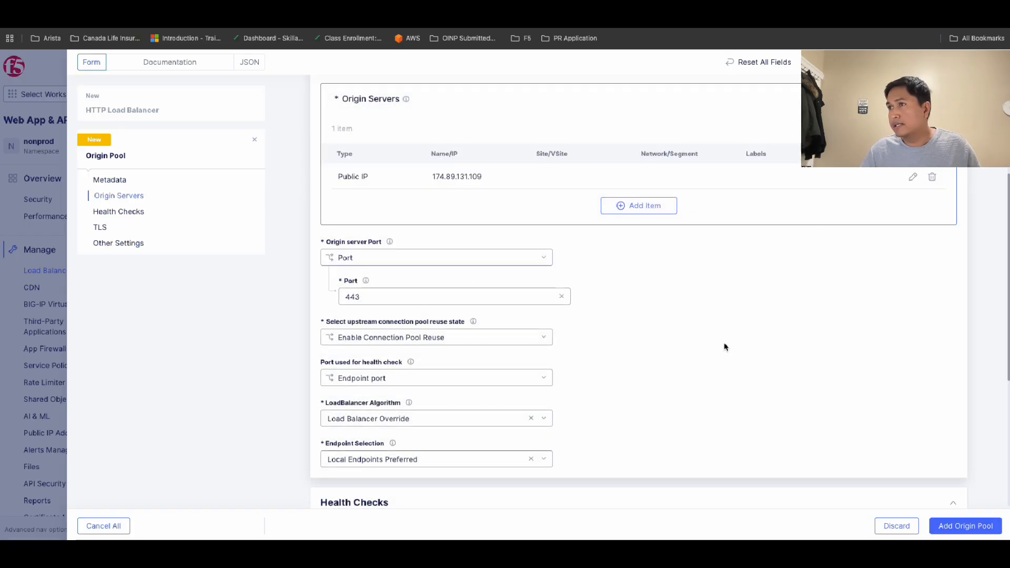
# Start a second origin server of type Public IP of Origin Server, and copy 184.147.61.168 from the draw.io diagram before returning to the form
pyautogui.click(647, 212)
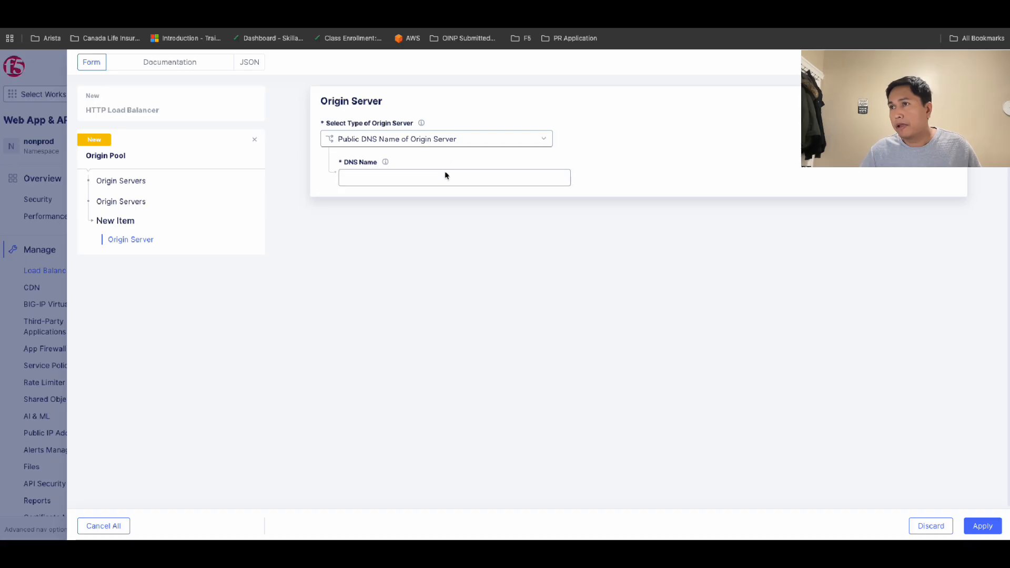
pyautogui.click(441, 184)
pyautogui.click(441, 139)
pyautogui.click(392, 166)
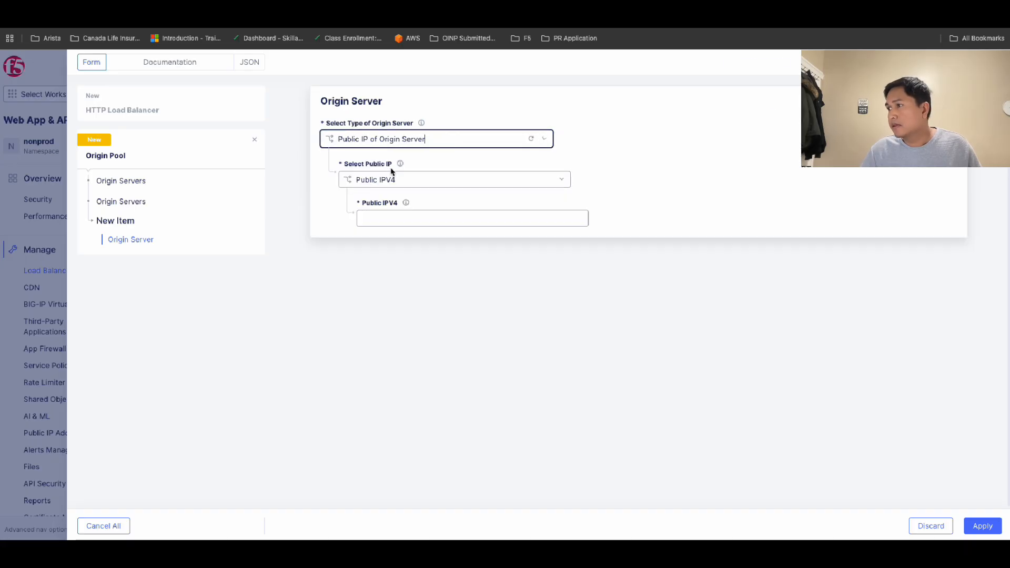
pyautogui.click(417, 217)
pyautogui.hotkey('ctrl', 'Tab')
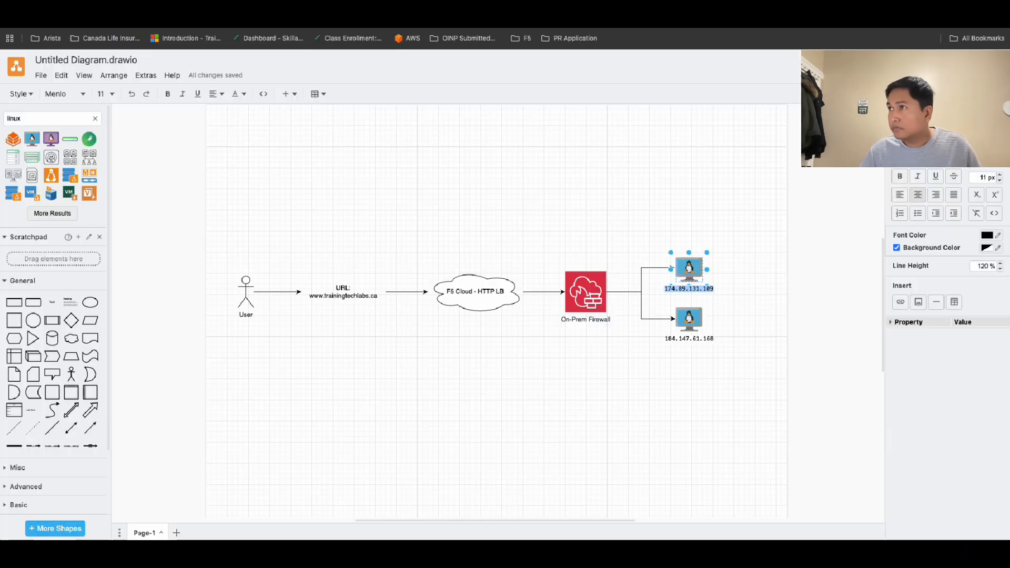
pyautogui.doubleClick(692, 322)
pyautogui.hotkey('ctrl', 'c')
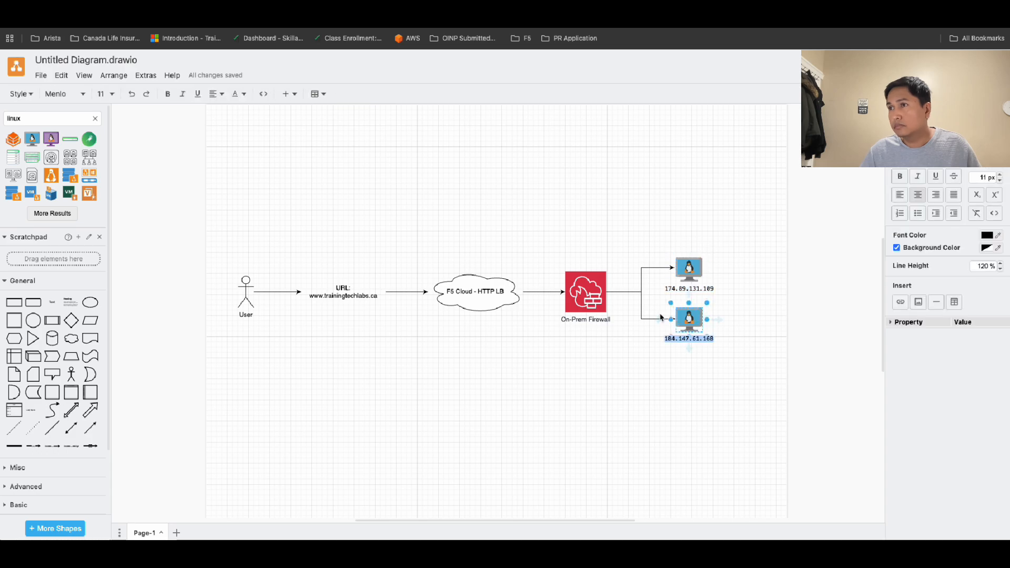
pyautogui.hotkey('ctrl', 'shift', 'Tab')
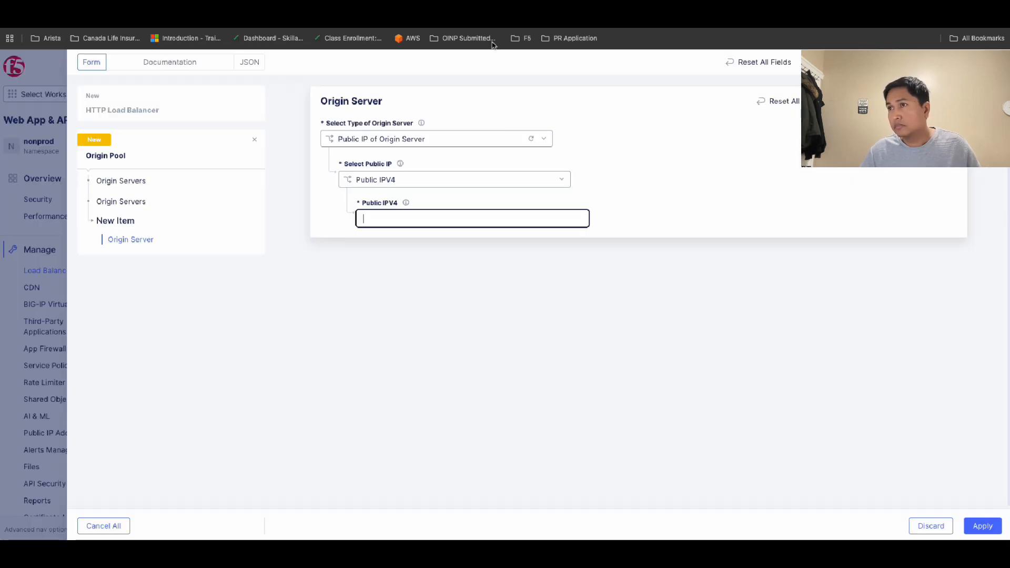
# Set the second origin server's public IPv4 address to 184.147.61.168 and apply it to the pool
pyautogui.hotkey('ctrl', 'v')
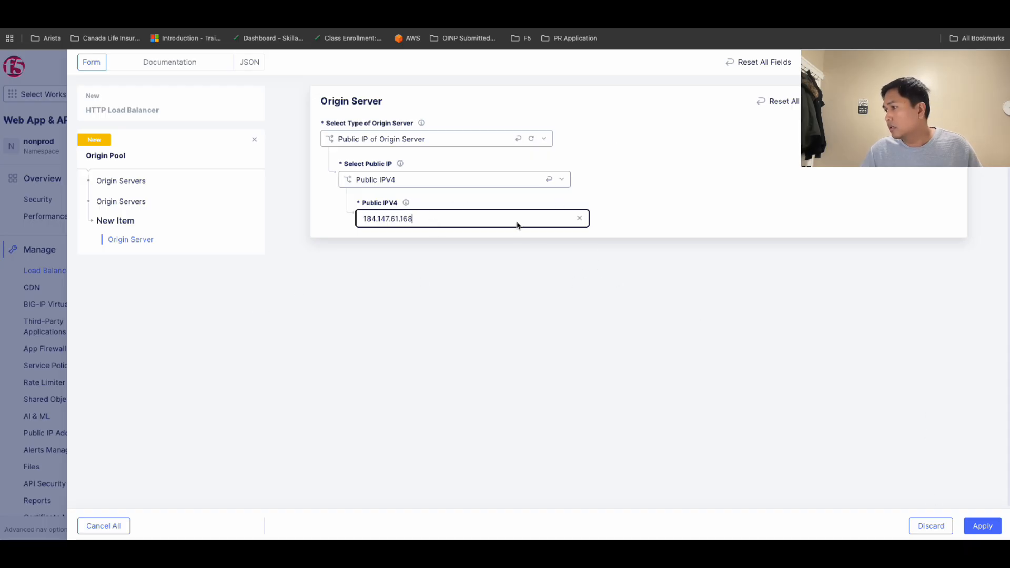
pyautogui.click(579, 217)
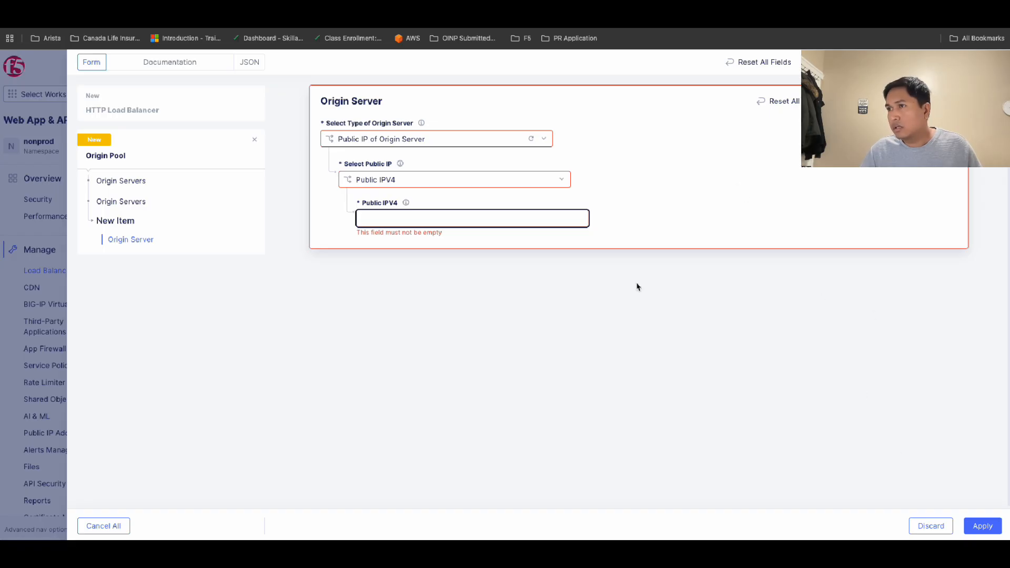
pyautogui.click(541, 300)
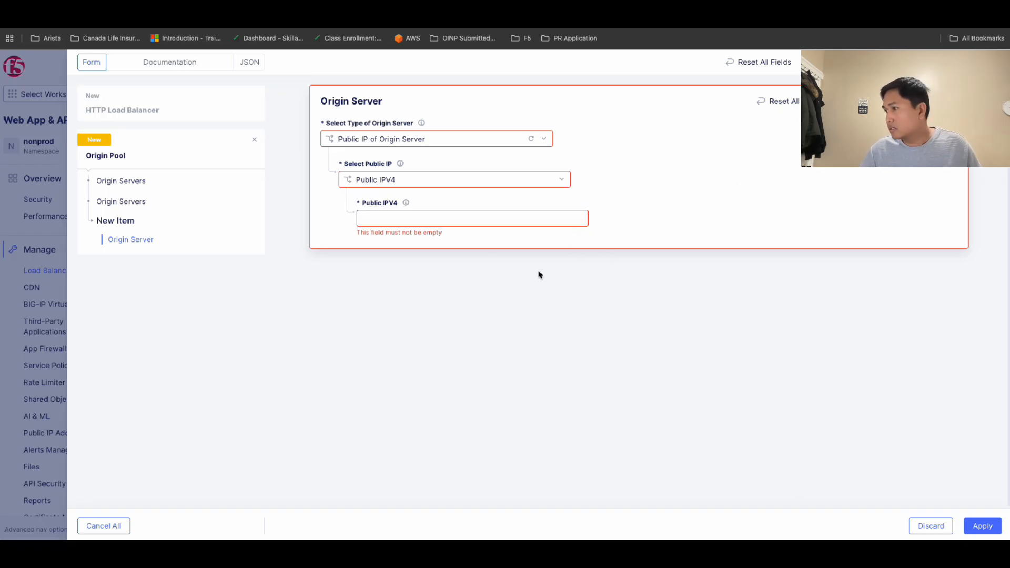
pyautogui.click(453, 221)
pyautogui.hotkey('ctrl', 'v')
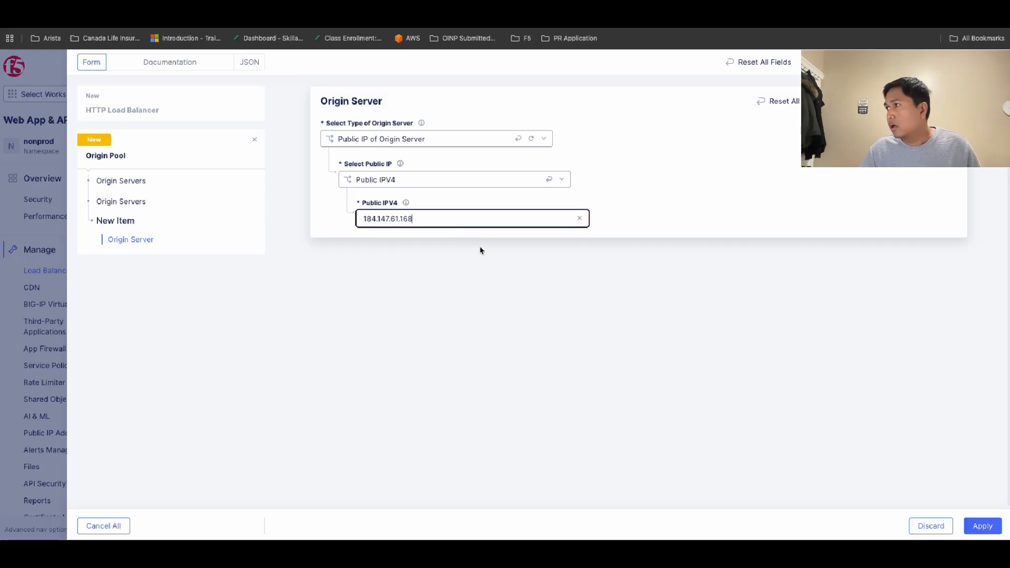
pyautogui.click(982, 526)
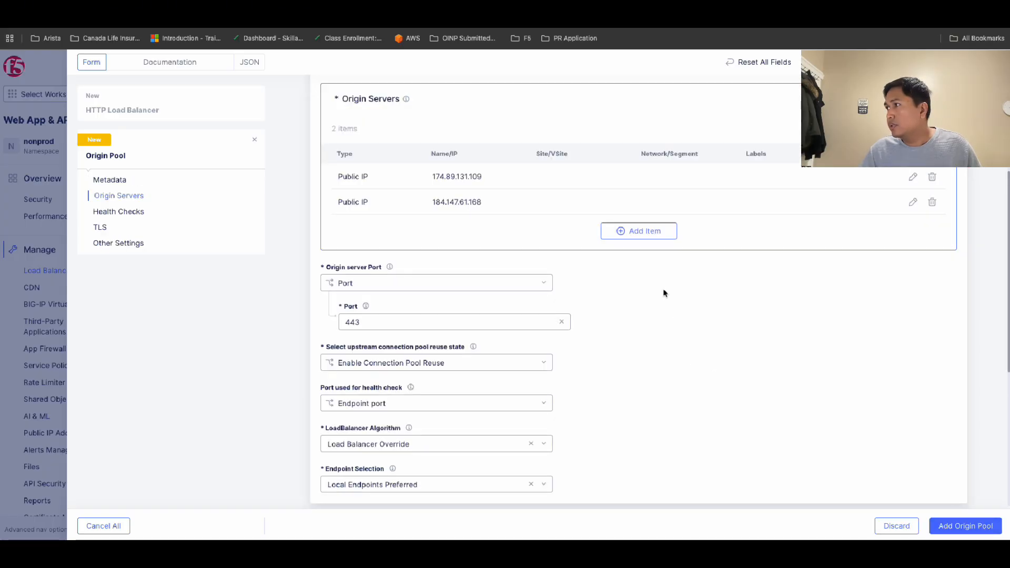
# Delete the 184.147.61.168 origin server from the origin pool
pyautogui.click(932, 203)
pyautogui.click(590, 320)
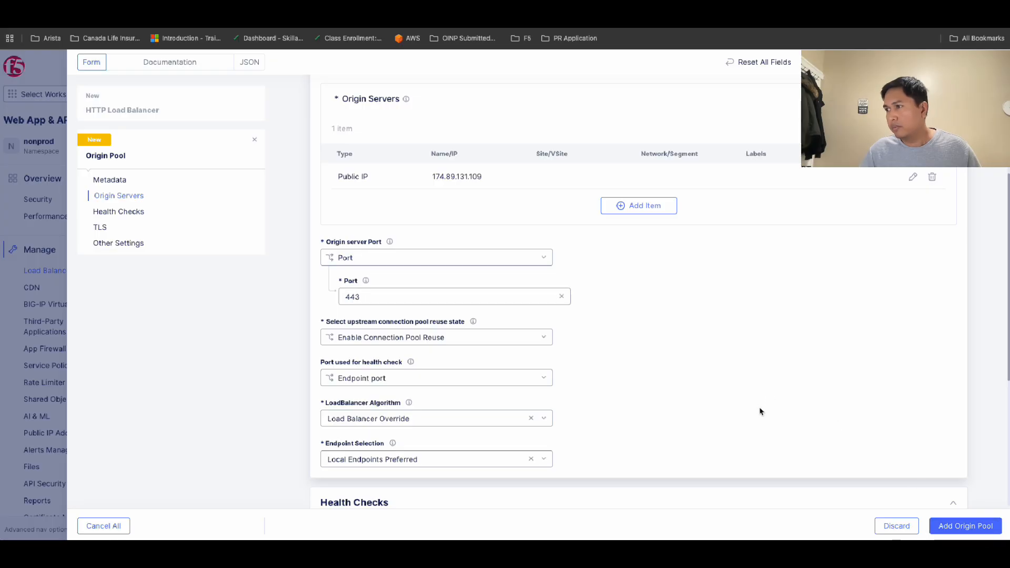
# Add a health check to the origin pool, using the existing nonprod/healthcheck object
pyautogui.scroll(-5, 759, 409)
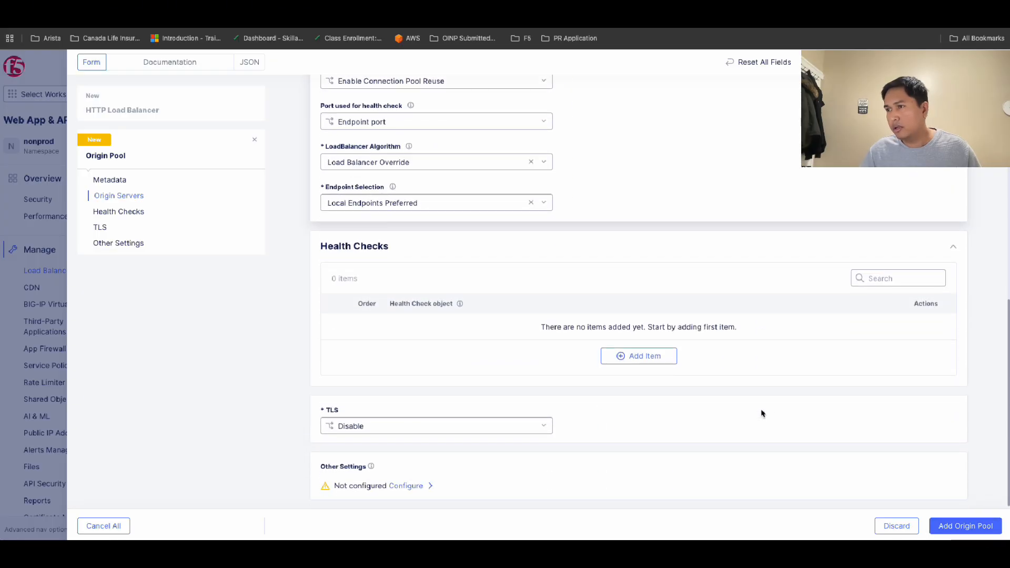
pyautogui.click(640, 360)
pyautogui.click(528, 326)
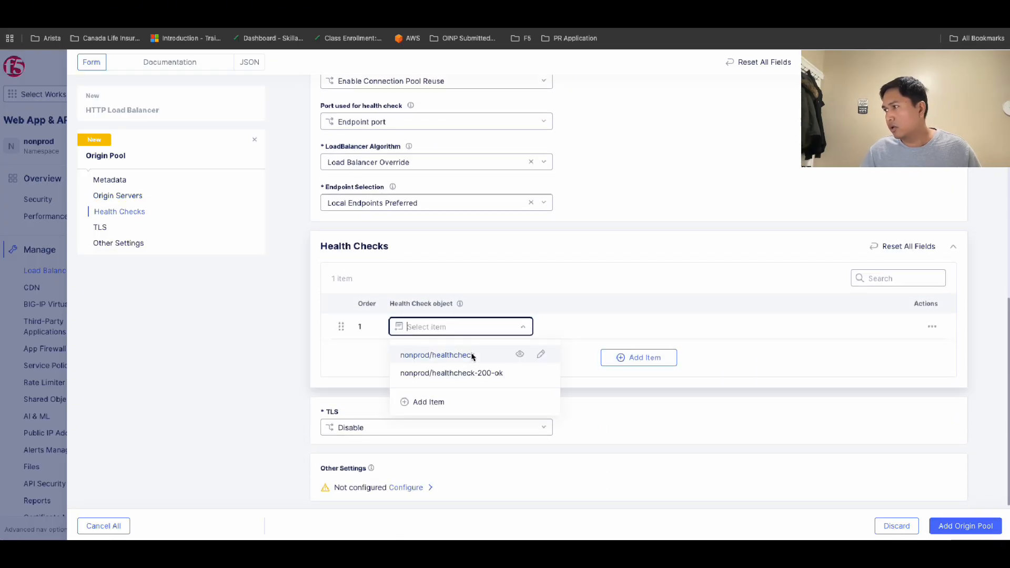
pyautogui.click(471, 354)
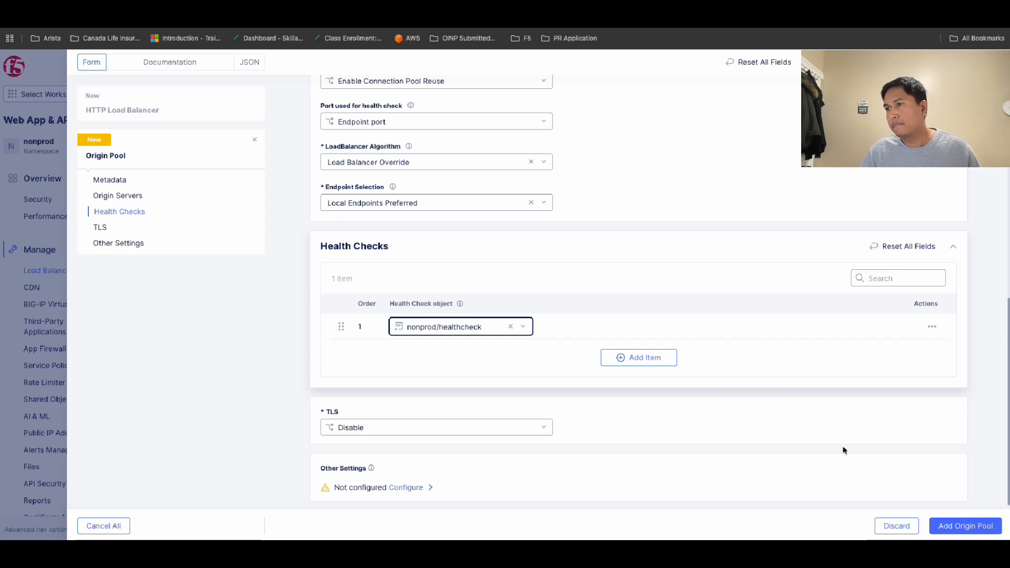
# Save the new origin pool, apply it to the load balancer's origins, and create the HTTP load balancer
pyautogui.click(957, 527)
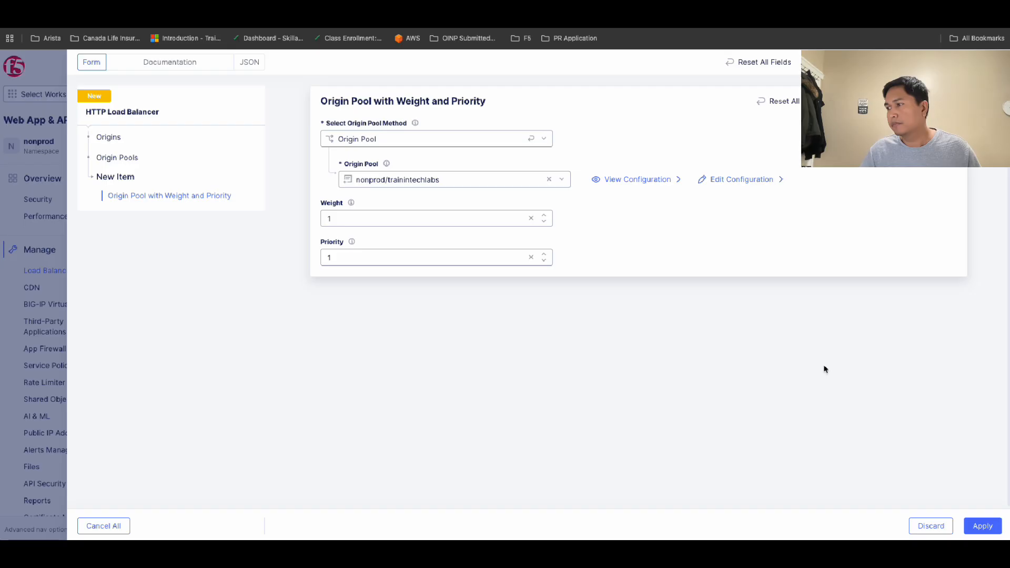
pyautogui.click(981, 526)
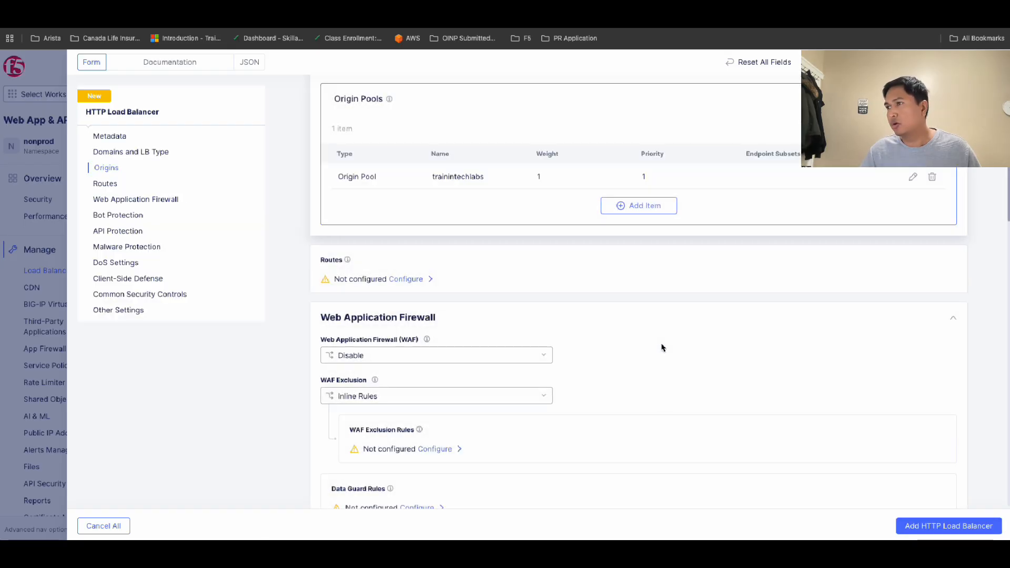
pyautogui.click(910, 526)
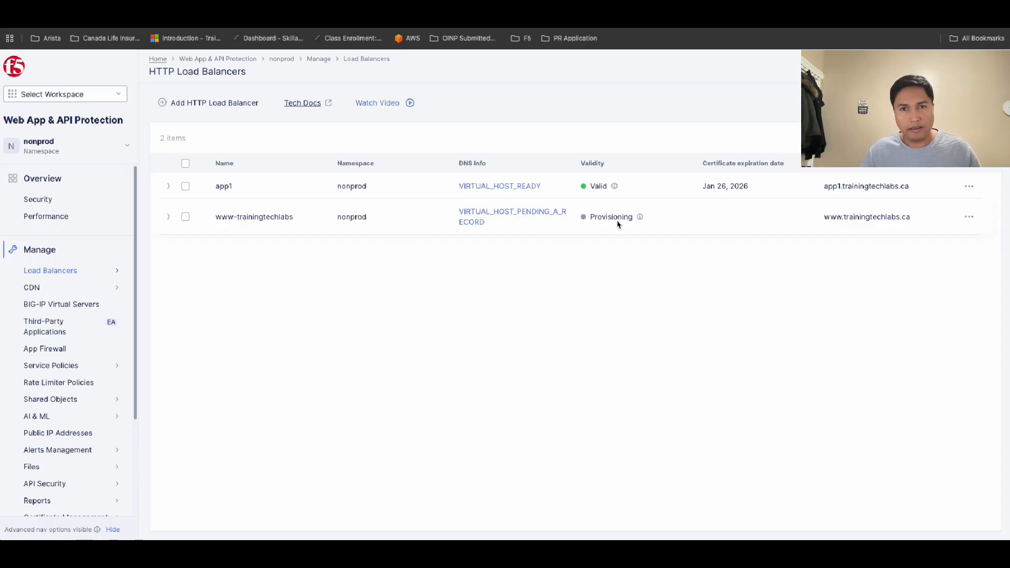
# Open the www-trainingtechlabs load balancer's configuration and examine its host name, DNS information and DNS records
pyautogui.moveTo(641, 219)
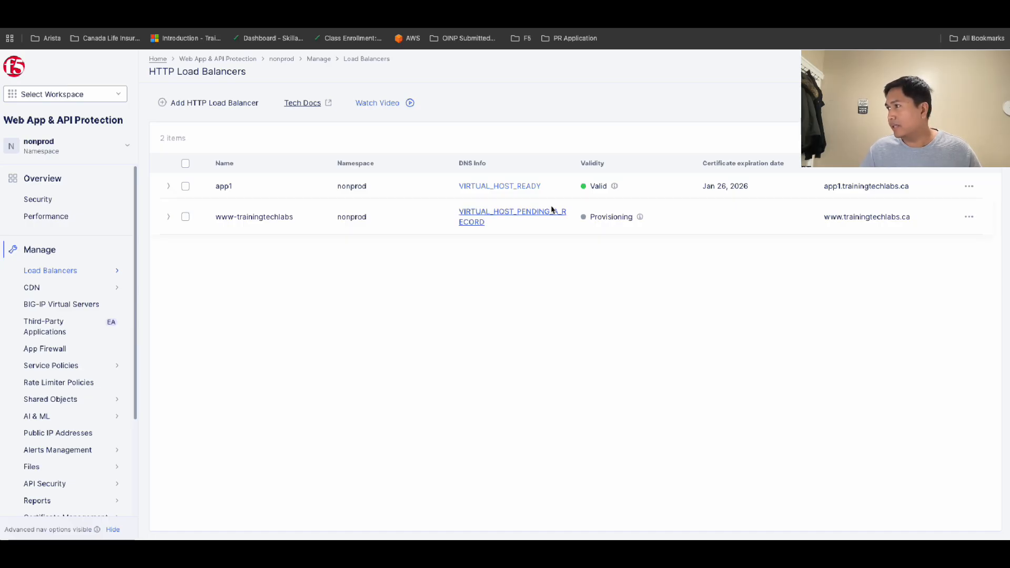
pyautogui.click(968, 216)
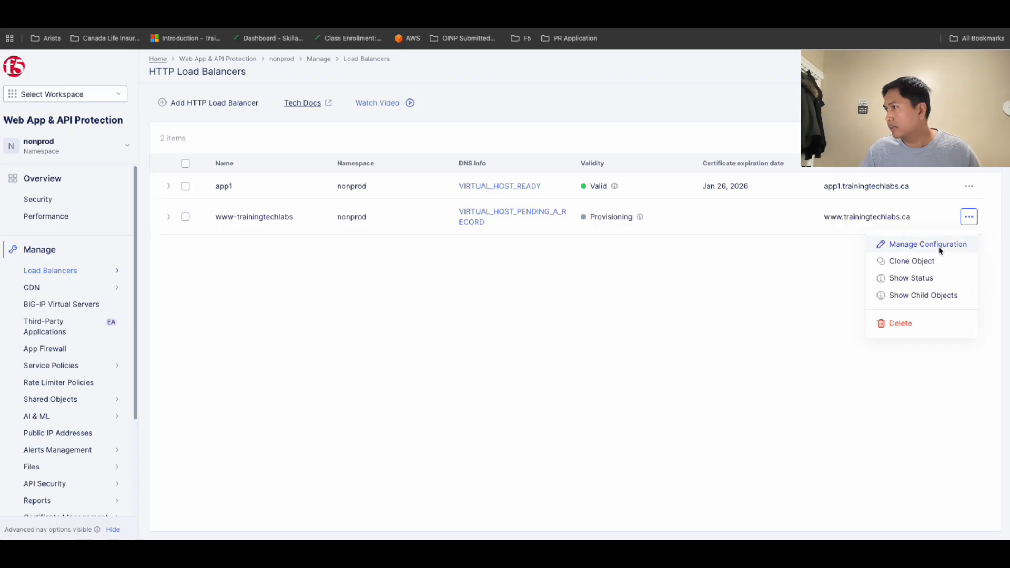
pyautogui.click(970, 220)
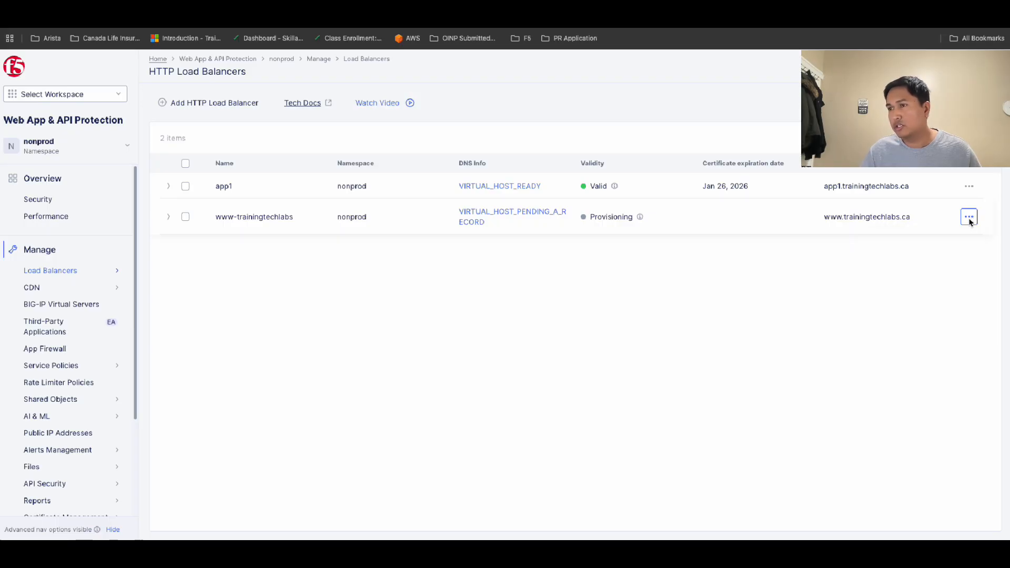
pyautogui.click(970, 221)
pyautogui.click(926, 243)
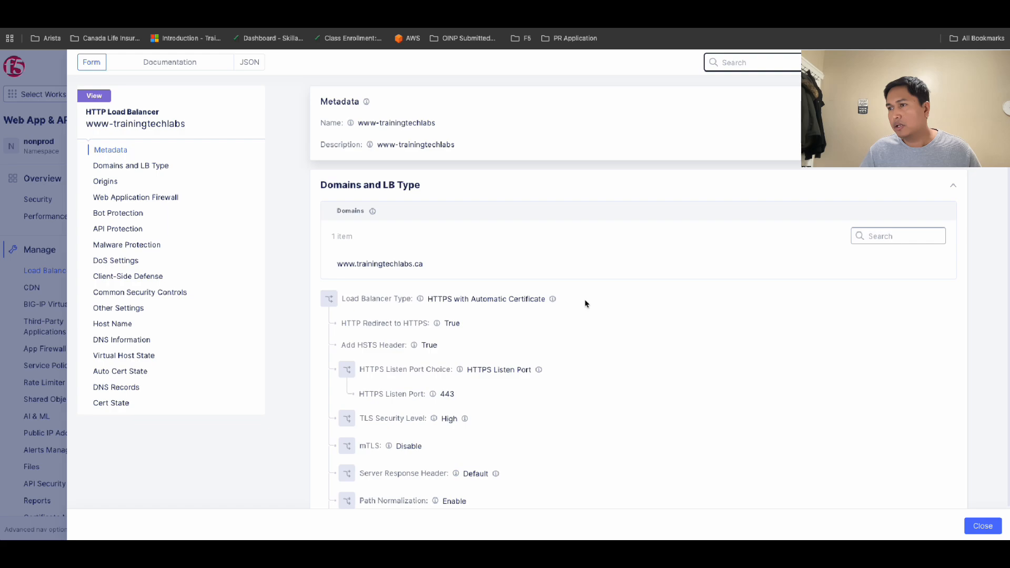
pyautogui.scroll(-20, 589, 306)
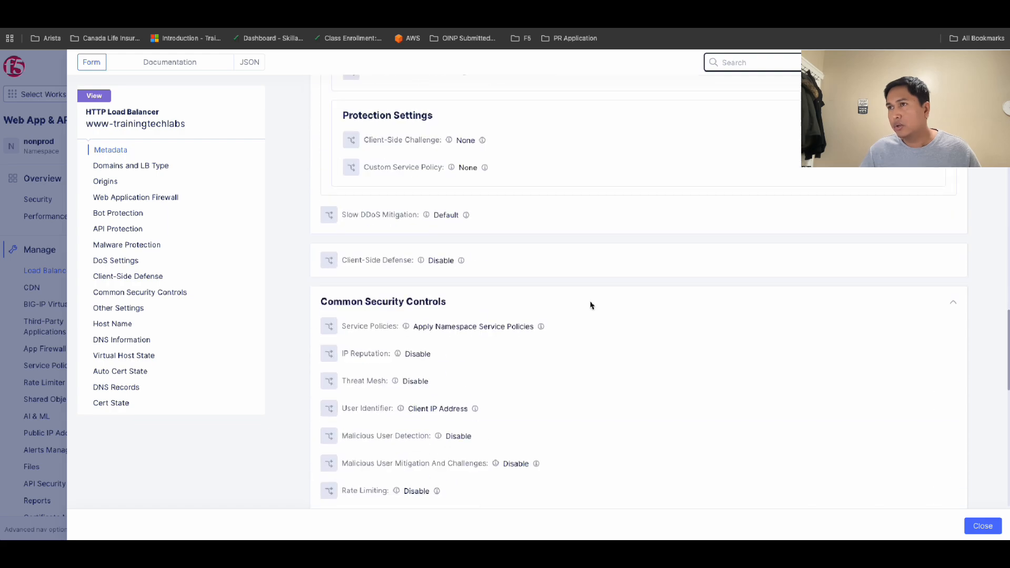
pyautogui.scroll(-3, 589, 305)
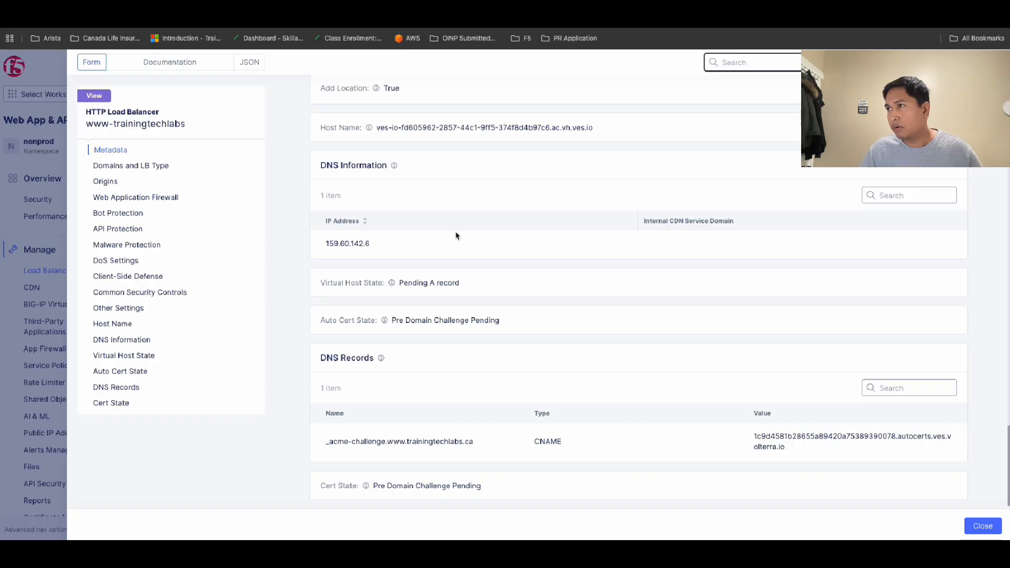
# Copy the load balancer's host name from its configuration for use in another window
pyautogui.moveTo(378, 131); pyautogui.dragTo(590, 129)
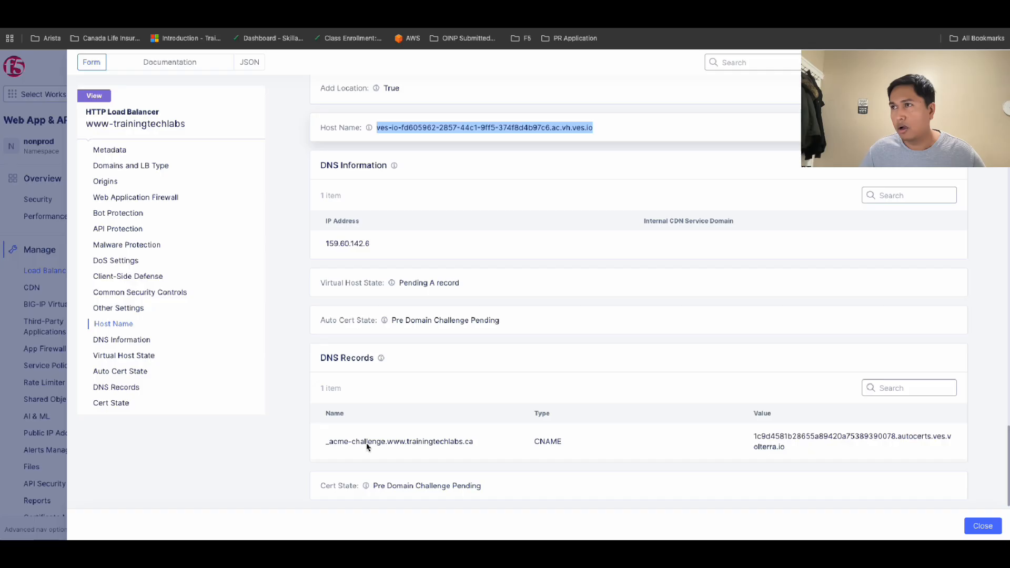
pyautogui.rightClick(419, 132)
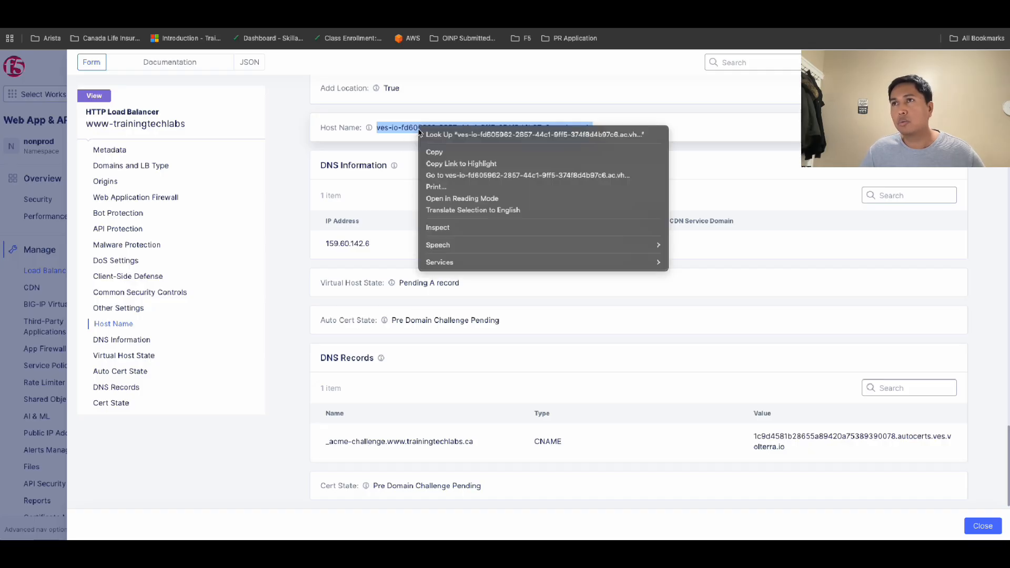
pyautogui.click(455, 152)
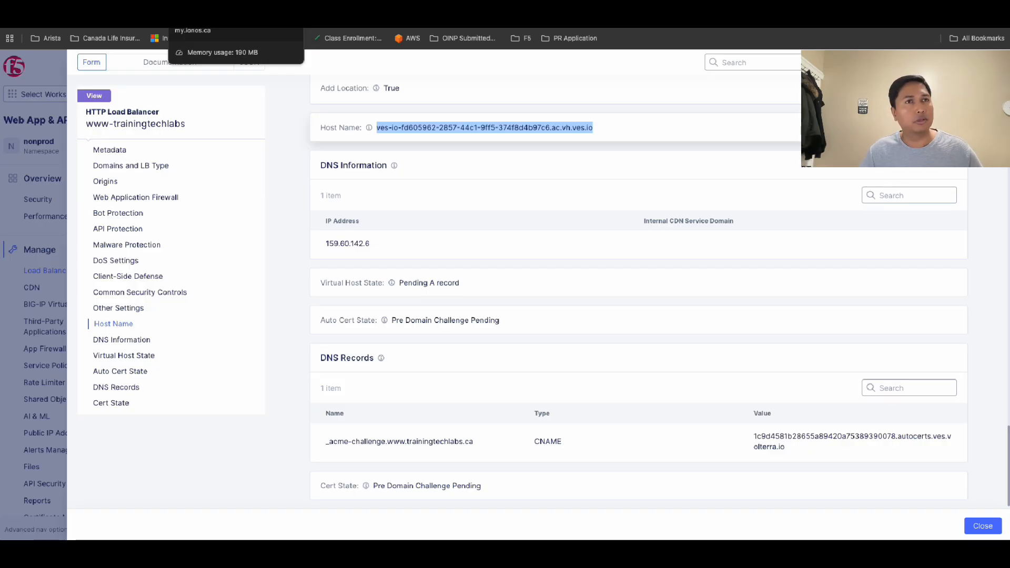
pyautogui.press('super+Tab')
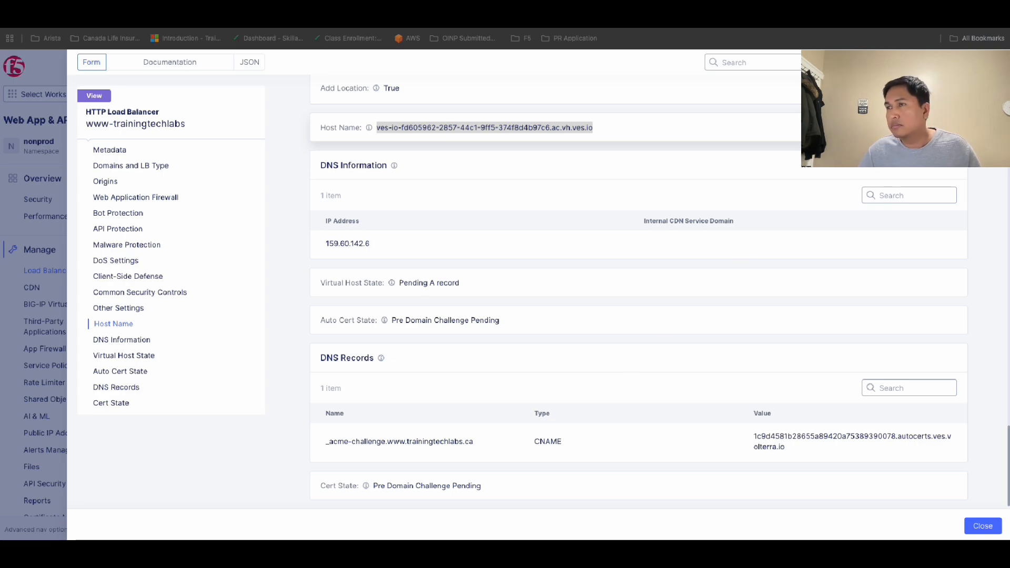
pyautogui.rightClick(480, 129)
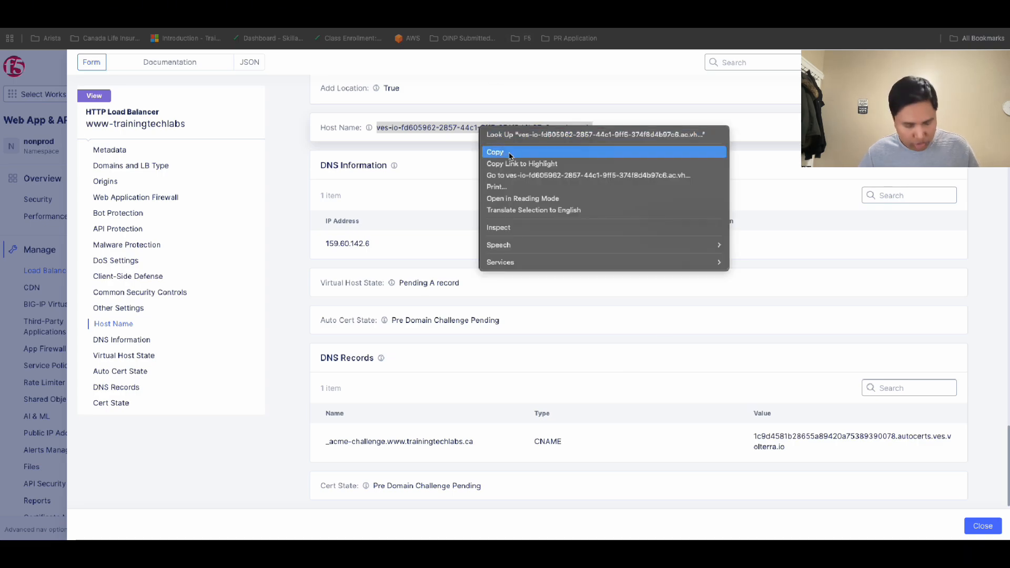
pyautogui.click(509, 154)
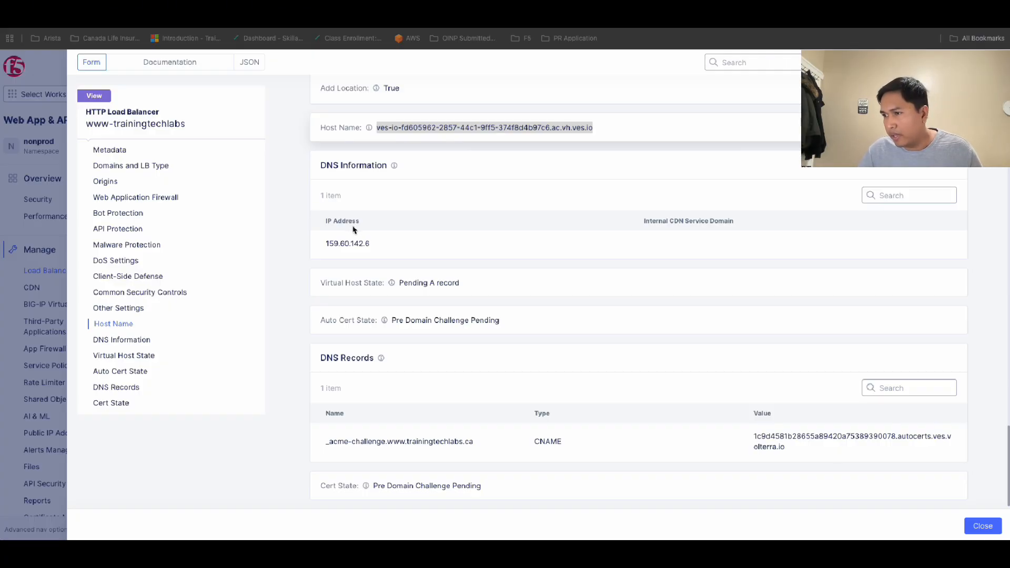
# Select the name and the value of the _acme-challenge CNAME record in turn, and close the load balancer's configuration
pyautogui.click(475, 445)
pyautogui.moveTo(475, 443); pyautogui.dragTo(302, 435)
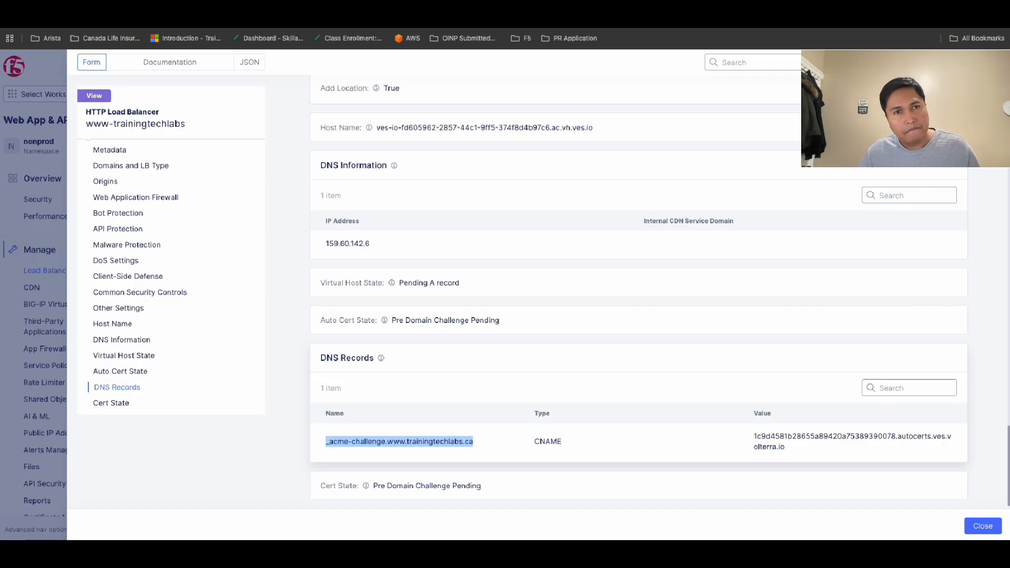
pyautogui.press('super+Tab')
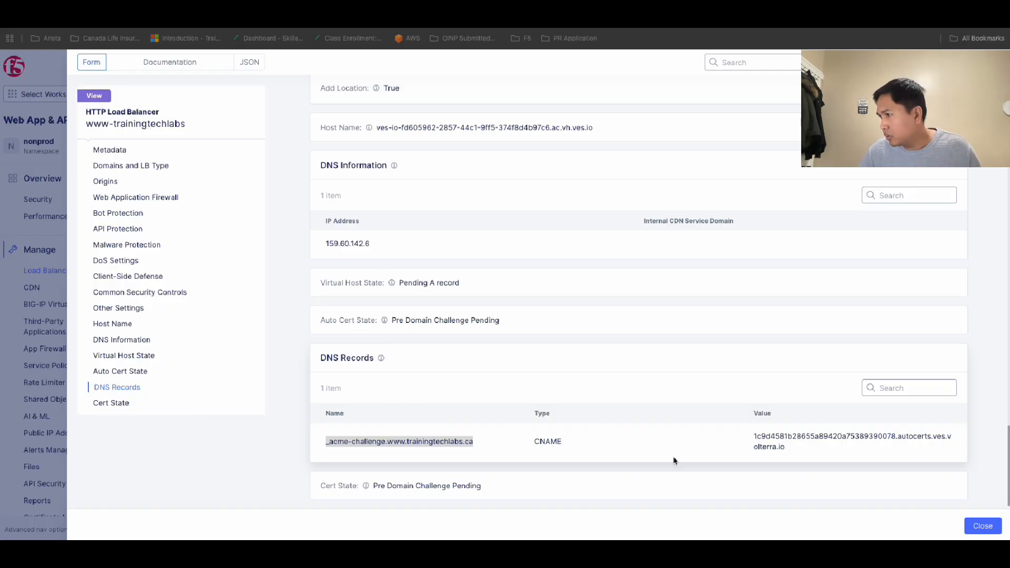
pyautogui.moveTo(755, 437); pyautogui.dragTo(795, 448)
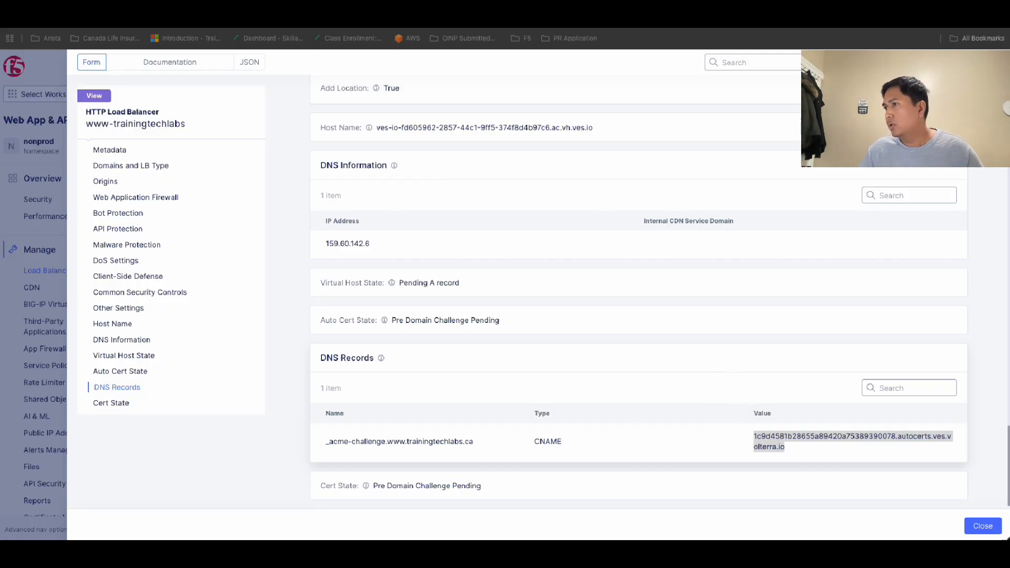
pyautogui.click(981, 526)
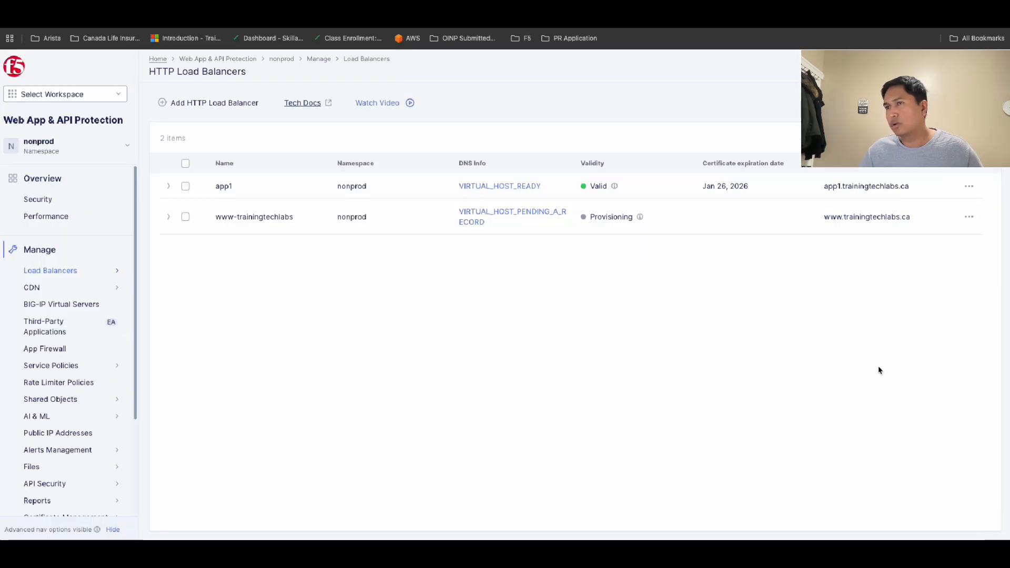
# Check the certificate validity details and expiration date of the www-trainingtechlabs load balancer in the list
pyautogui.moveTo(640, 220)
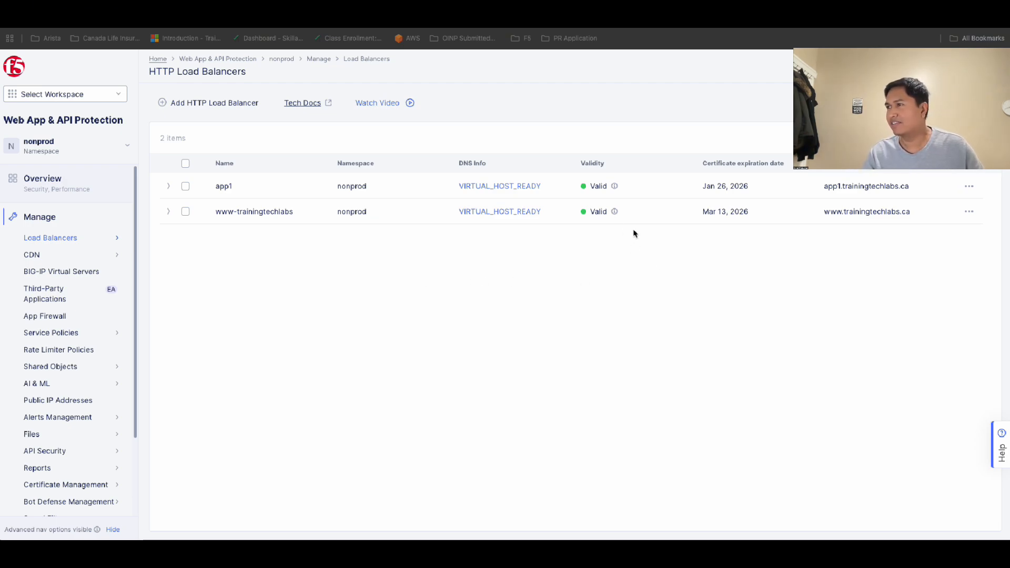
pyautogui.moveTo(615, 214)
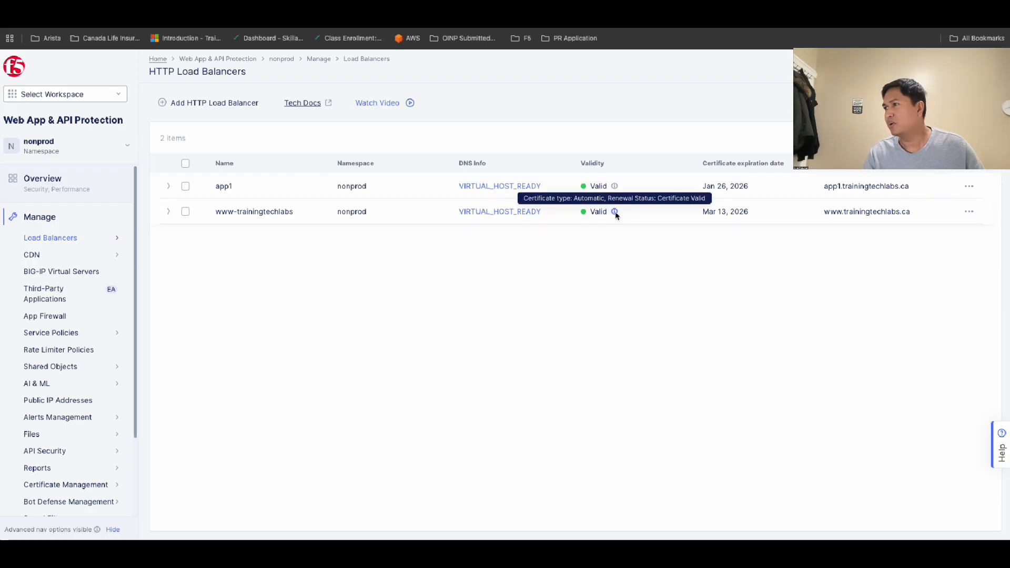
pyautogui.moveTo(701, 214)
pyautogui.mouseDown()
pyautogui.moveTo(749, 215)
pyautogui.moveTo(702, 213)
pyautogui.mouseUp()
pyautogui.click(722, 256)
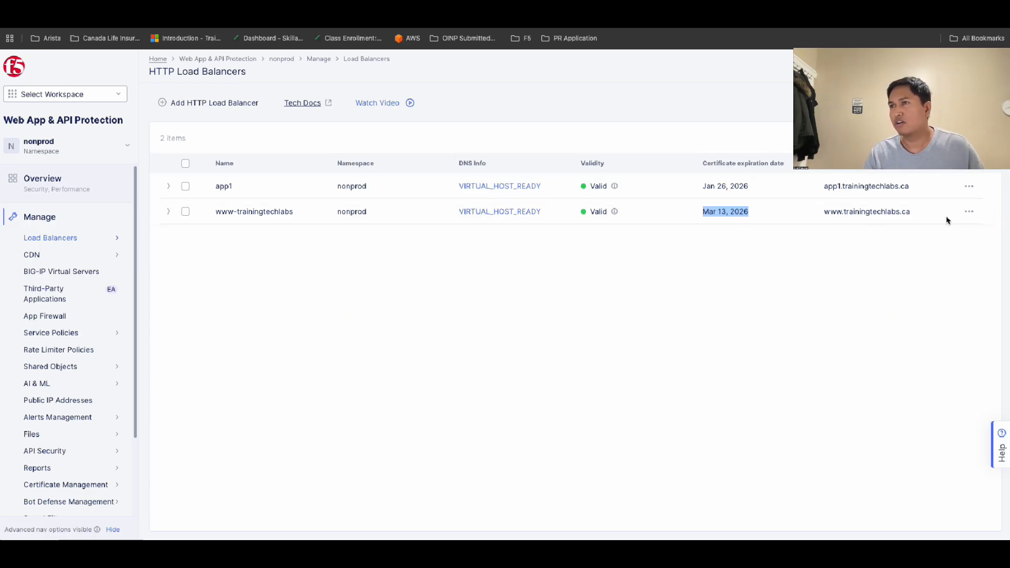
# Open the www-trainingtechlabs load balancer's configuration and review its virtual host state and automatic certificate details
pyautogui.click(968, 211)
pyautogui.click(935, 237)
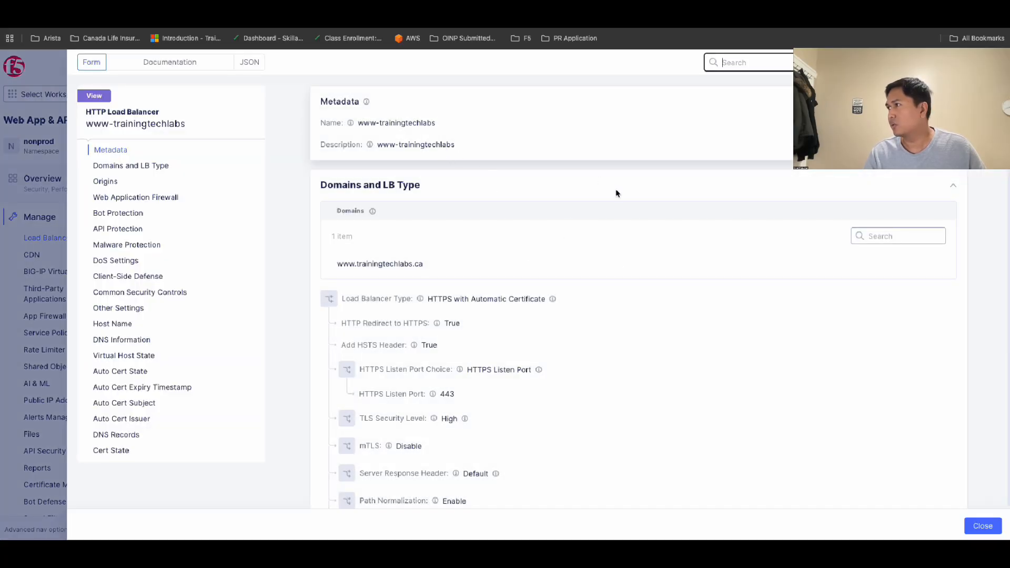
pyautogui.scroll(-1, 607, 230)
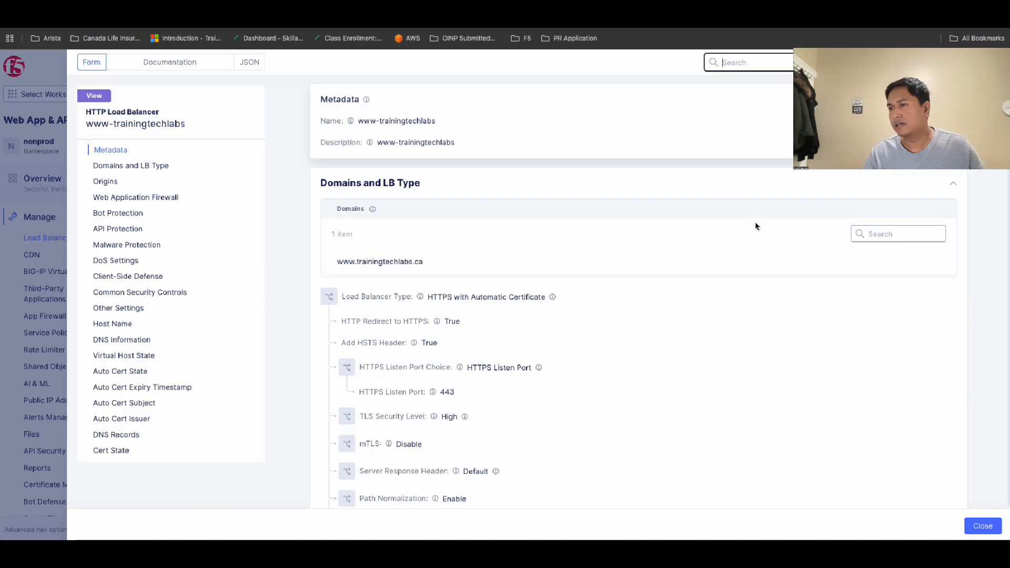
pyautogui.moveTo(1006, 122); pyautogui.dragTo(1002, 497)
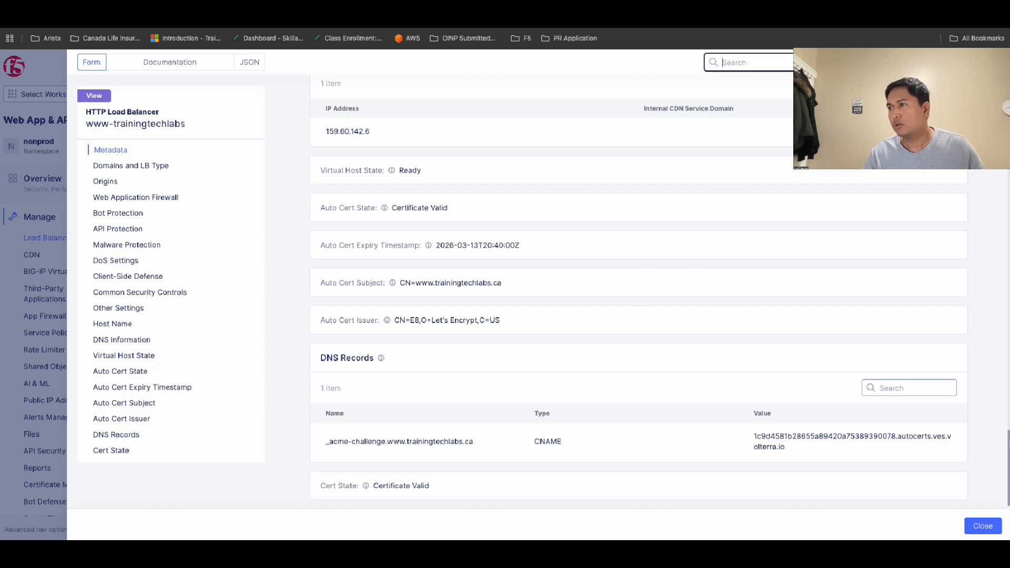
pyautogui.scroll(4, 590, 296)
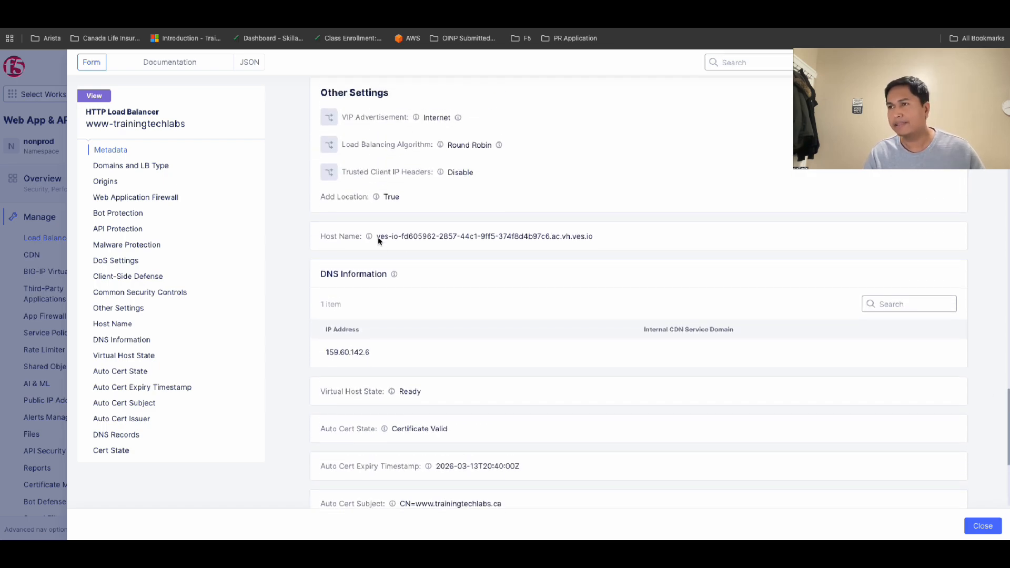
# Review the load balancer's host name, the name and value of its _acme-challenge CNAME record, and its Cert State
pyautogui.moveTo(377, 240); pyautogui.dragTo(600, 242)
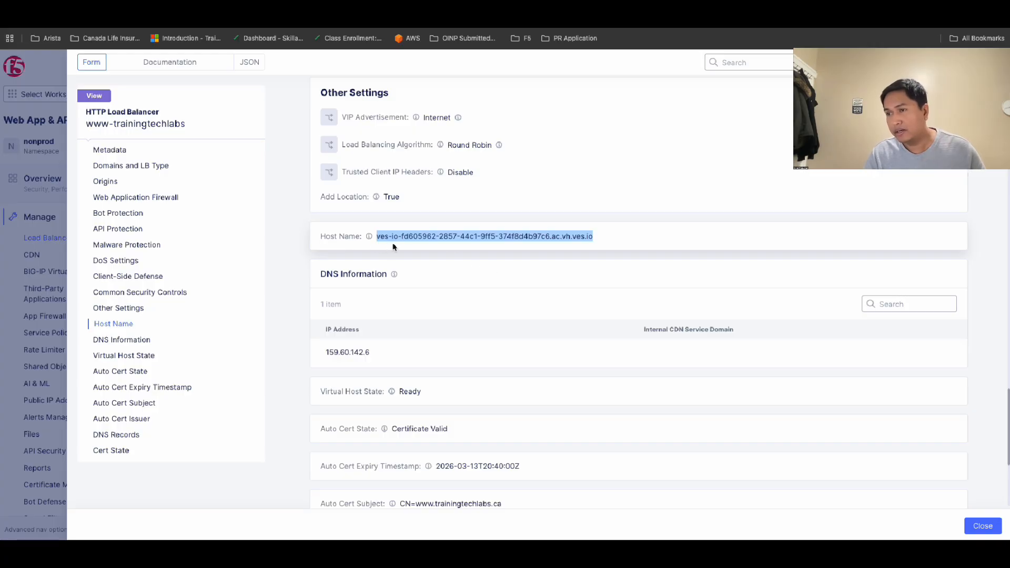
pyautogui.scroll(-4, 468, 311)
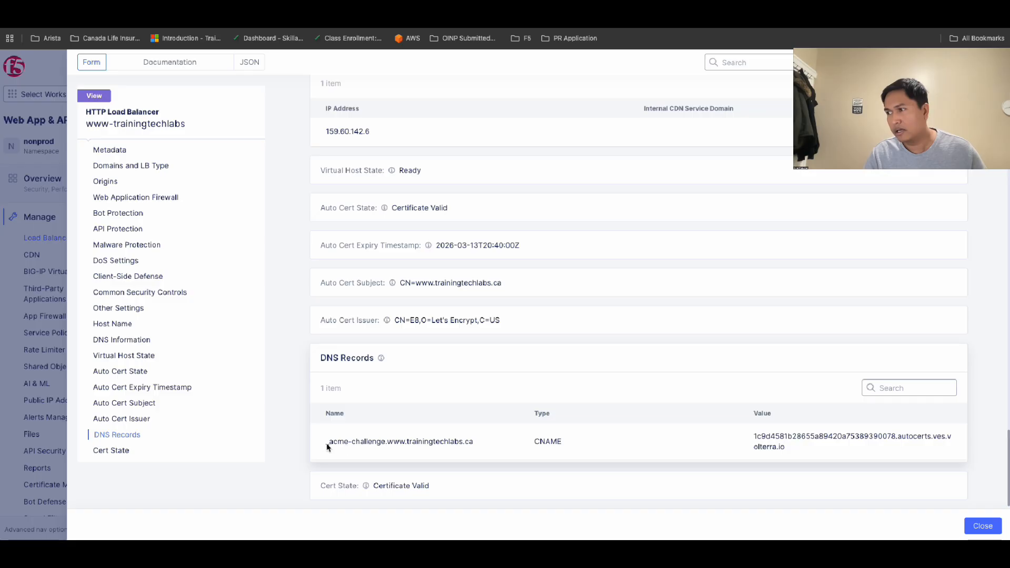
pyautogui.moveTo(329, 443); pyautogui.dragTo(309, 444)
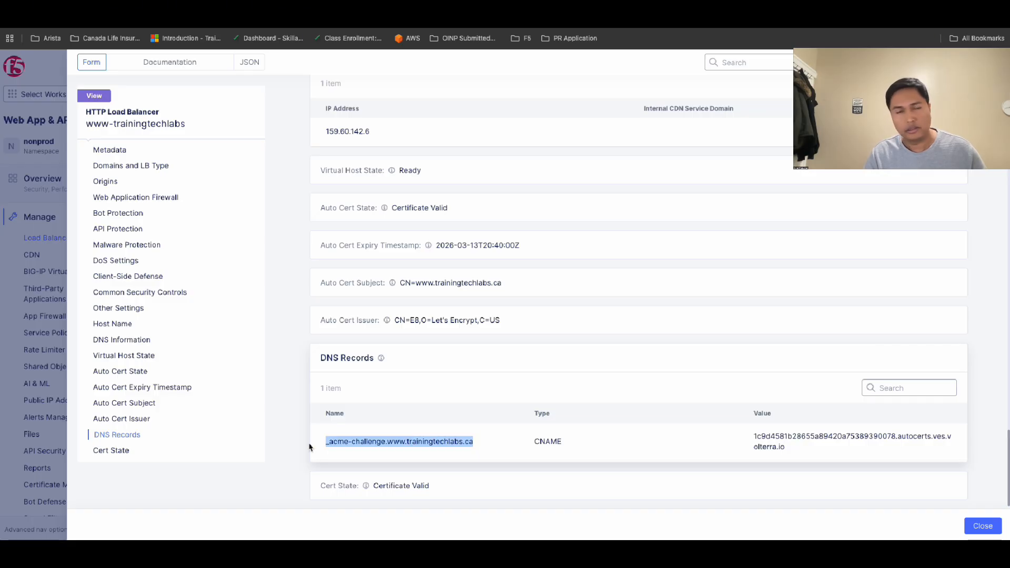
pyautogui.moveTo(755, 438); pyautogui.dragTo(795, 451)
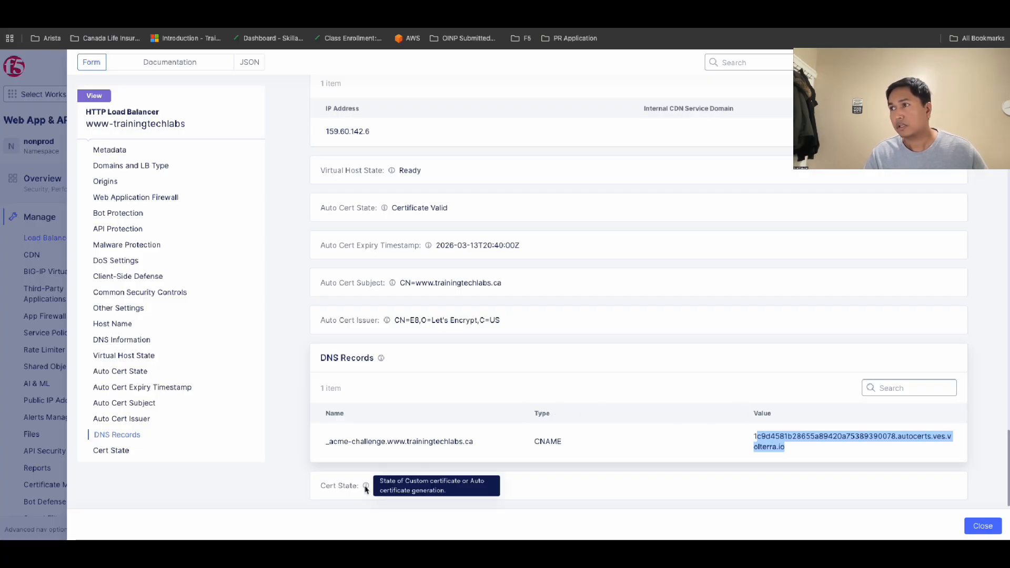
pyautogui.click(455, 482)
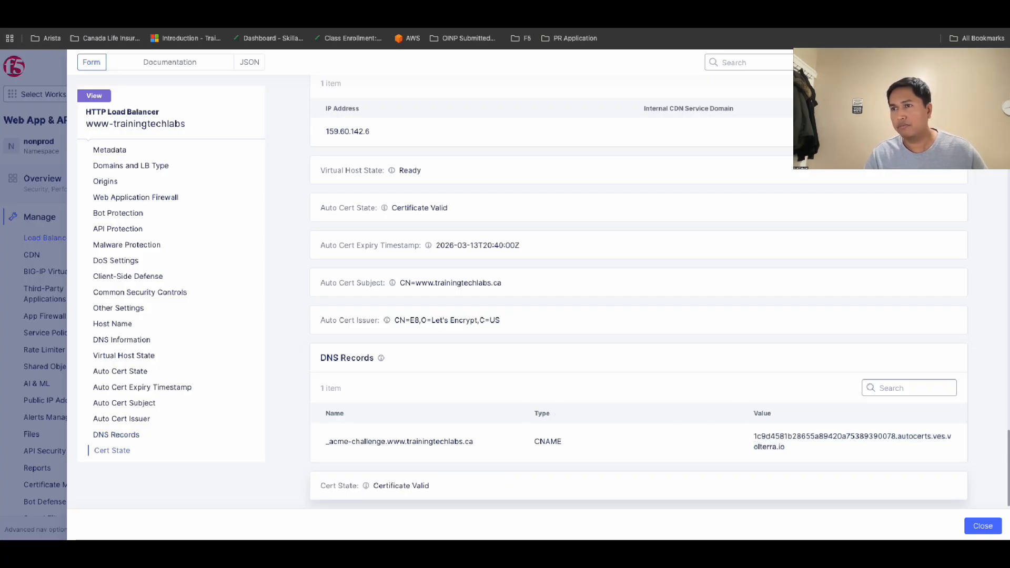
# Switch to the draw.io network diagram, examine the On-Prem Firewall between the F5 Cloud and the servers, and return to the load balancer configuration
pyautogui.click(536, 15)
pyautogui.click(592, 208)
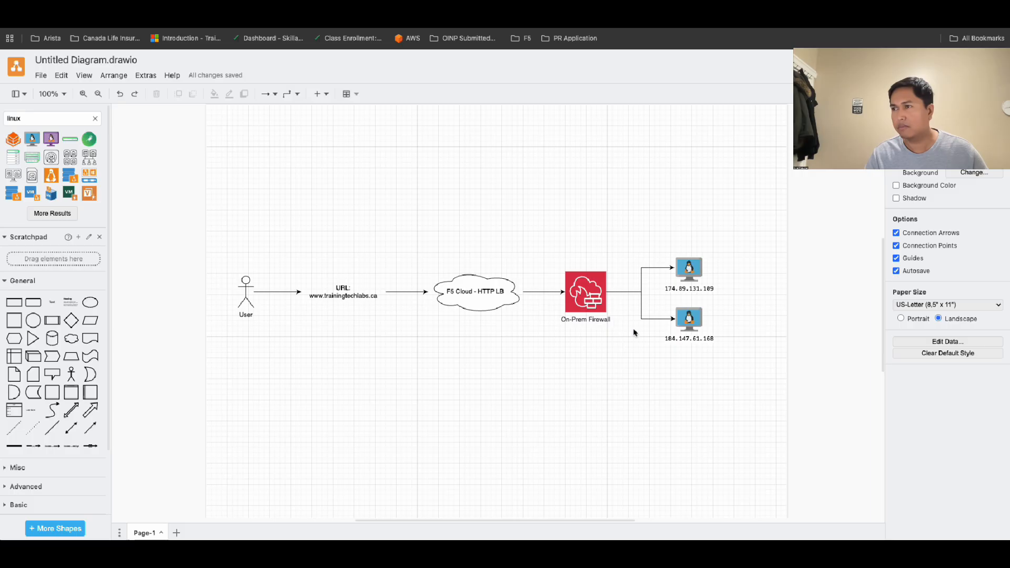
pyautogui.click(588, 300)
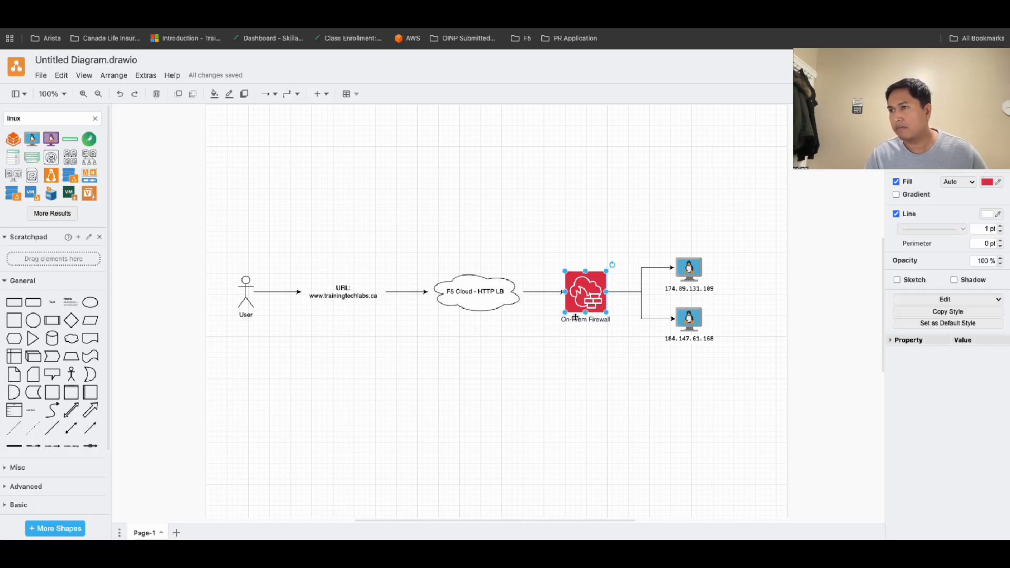
pyautogui.moveTo(544, 246); pyautogui.dragTo(633, 355)
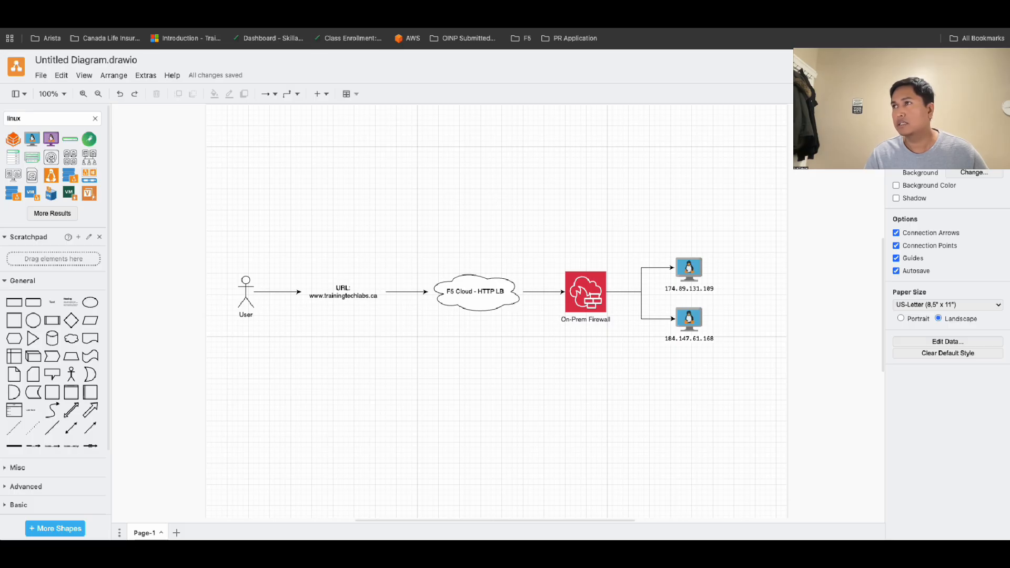
pyautogui.hotkey('ctrl', 'Tab')
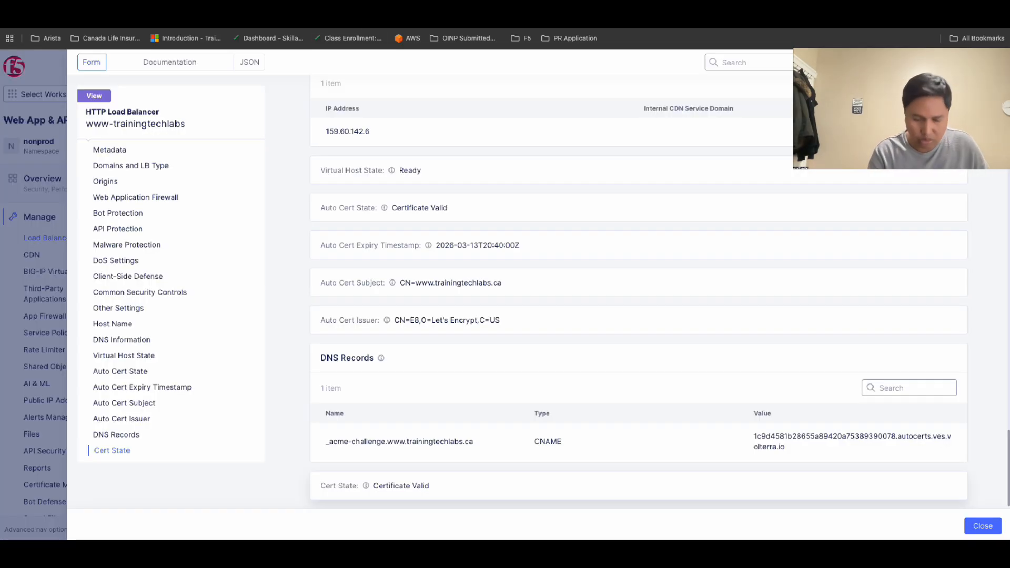
pyautogui.hotkey('ctrl', 'shift', 'Tab')
pyautogui.press('super+t')
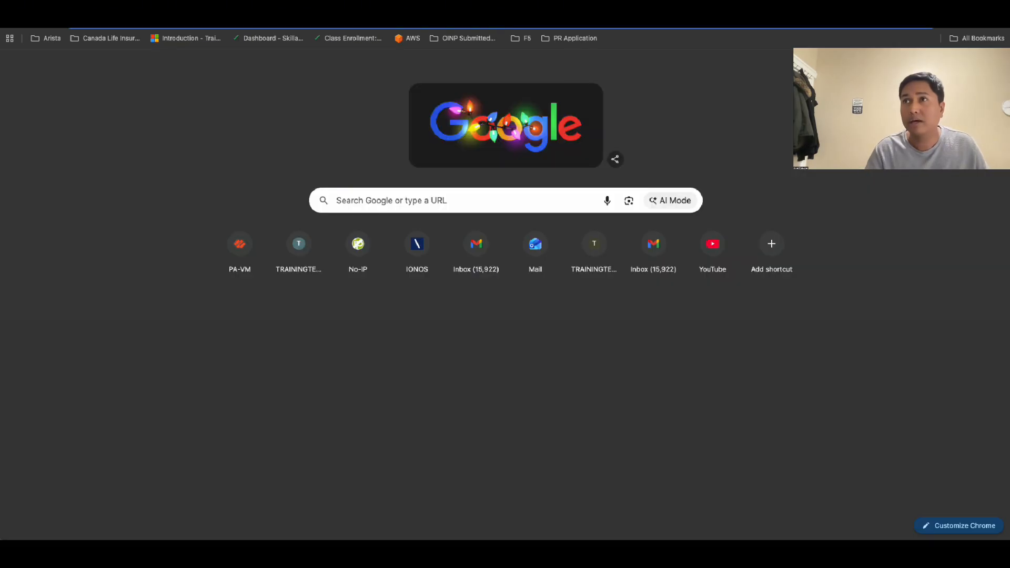
pyautogui.click(493, 28)
pyautogui.write('www.')
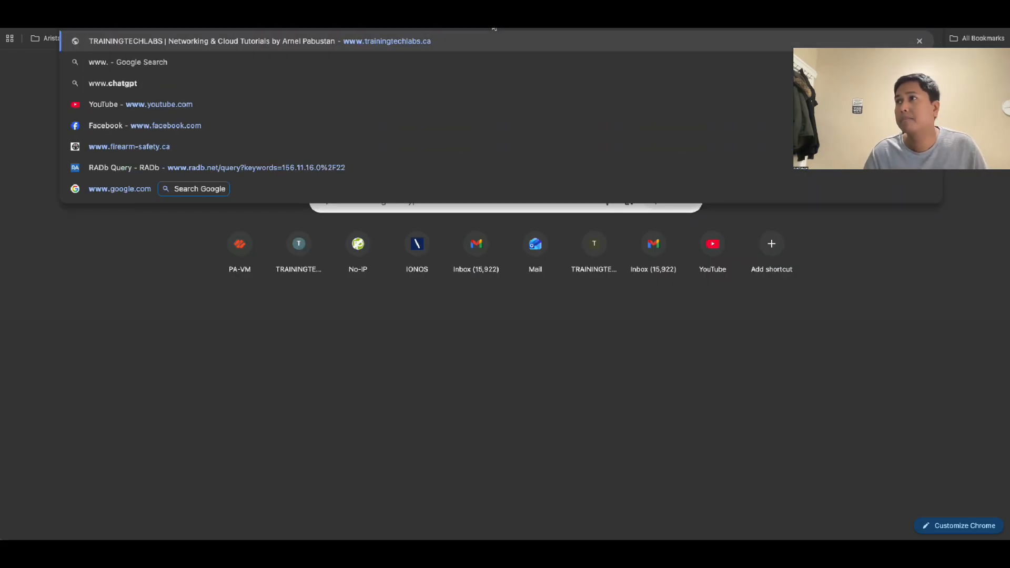
pyautogui.press('Right')
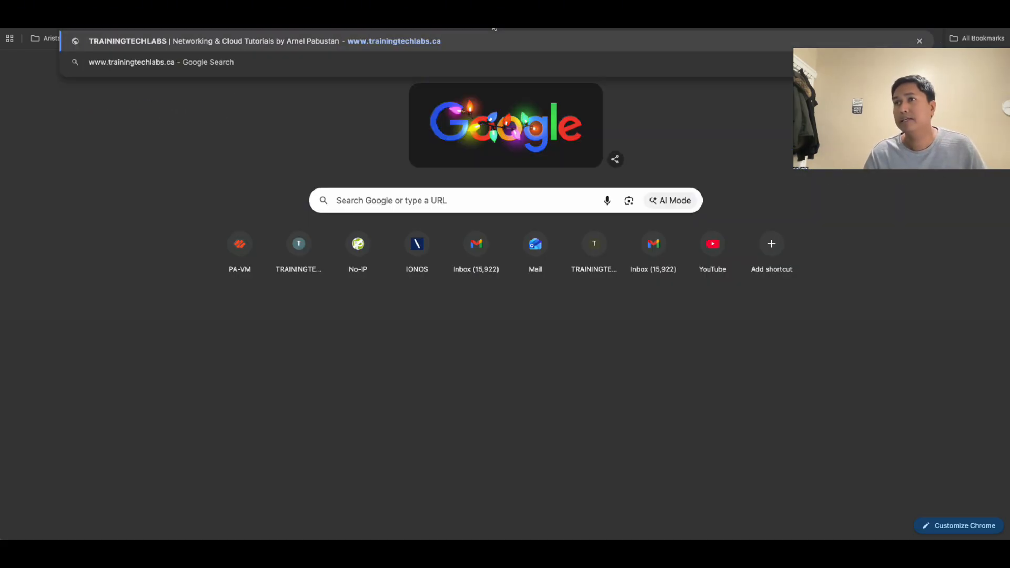
pyautogui.press('Return')
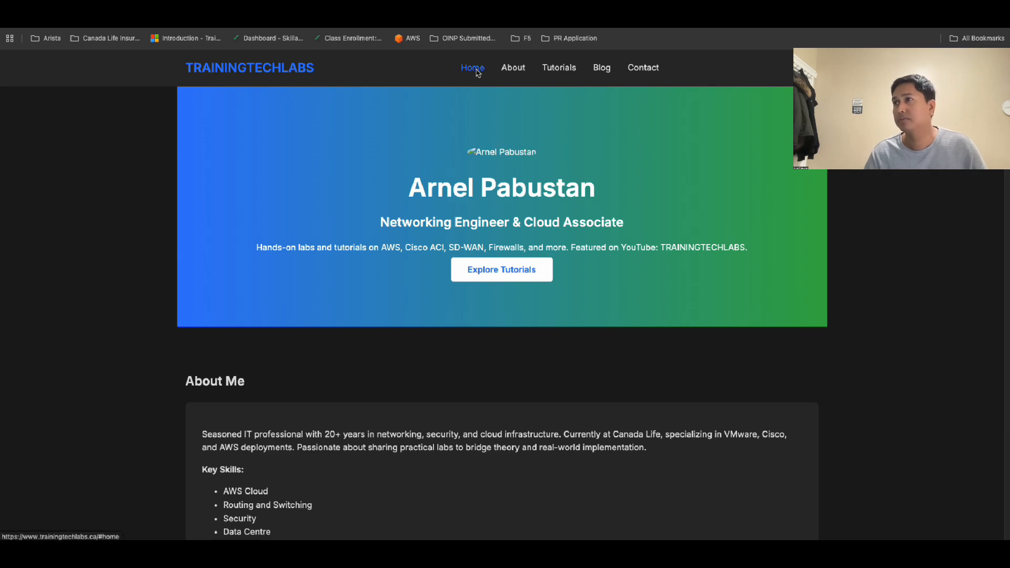
# Browse the website's home page from the header down to the Contact section and back to the beginning
pyautogui.click(476, 70)
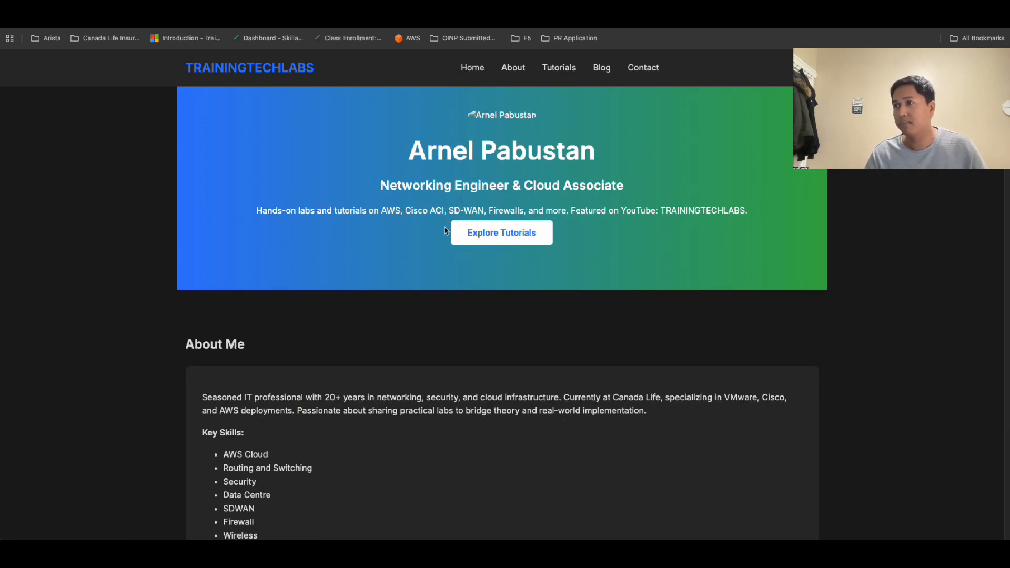
pyautogui.scroll(-15, 445, 230)
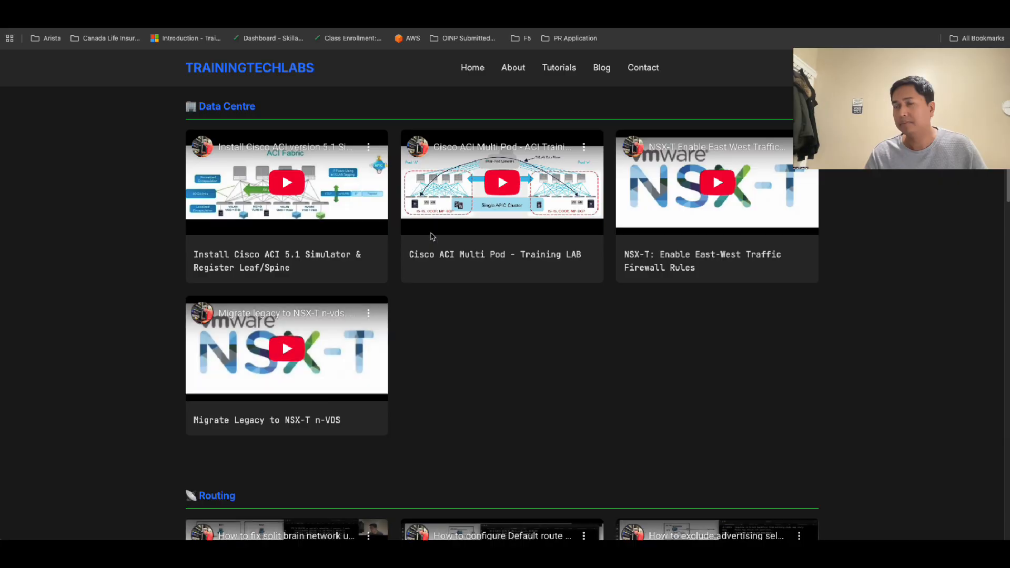
pyautogui.scroll(12, 432, 237)
pyautogui.scroll(-20, 433, 236)
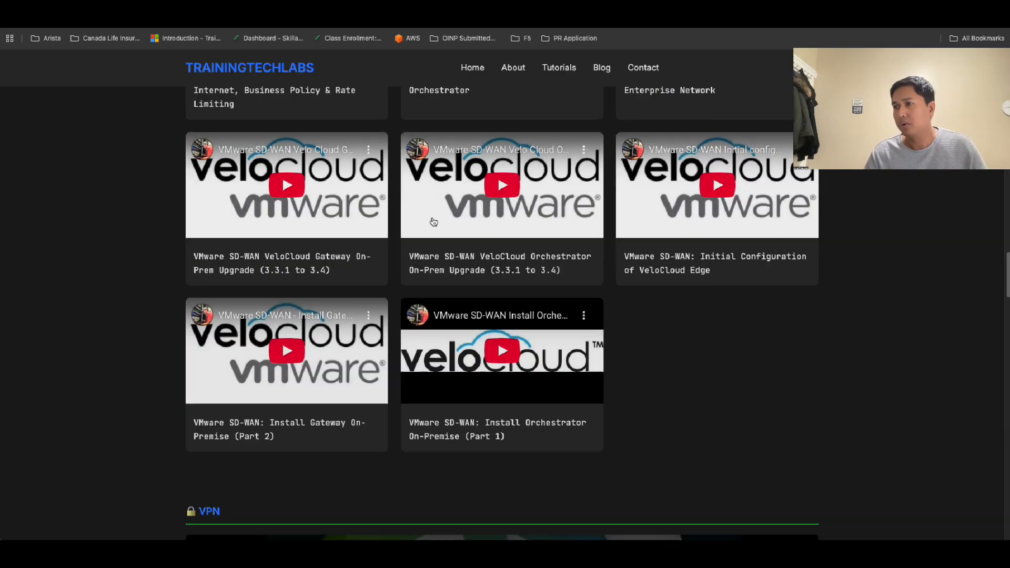
pyautogui.scroll(-20, 433, 222)
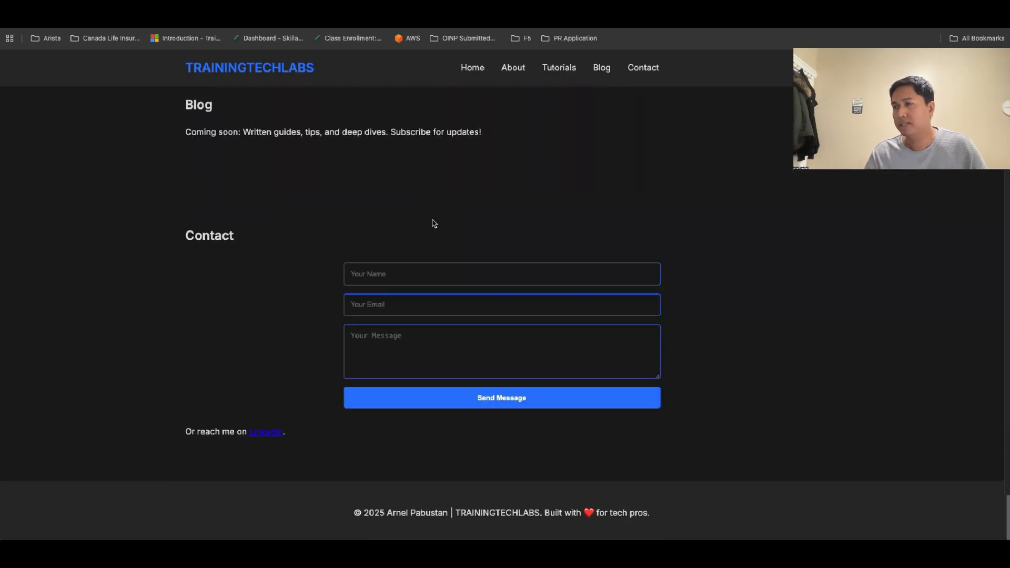
pyautogui.scroll(20, 433, 223)
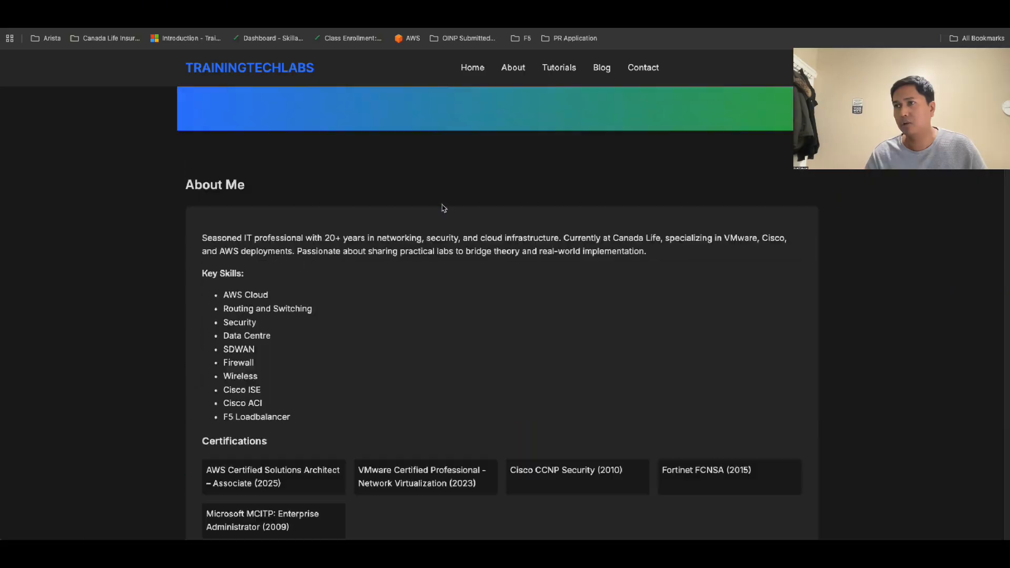
pyautogui.scroll(4, 443, 209)
pyautogui.scroll(-10, 402, 240)
pyautogui.scroll(10, 282, 246)
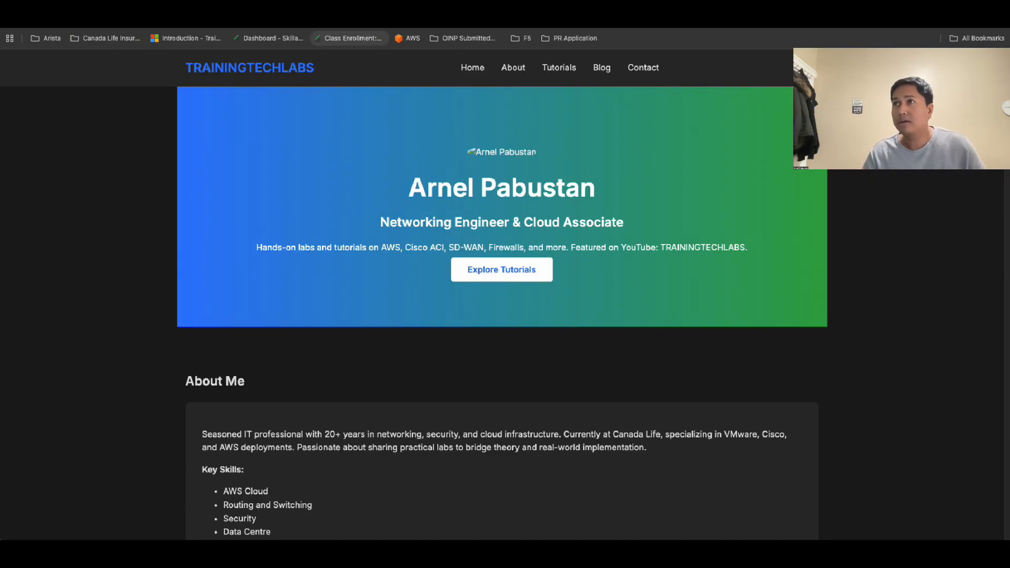
# Inspect the connection security of trainingtechlabs.ca and open the site's certificate
pyautogui.click(340, 19)
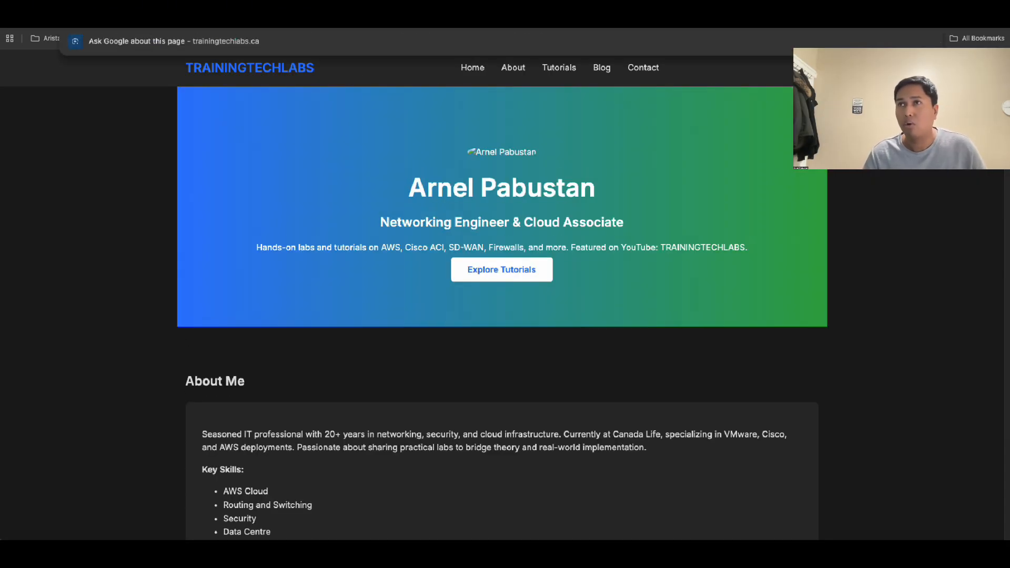
pyautogui.click(78, 25)
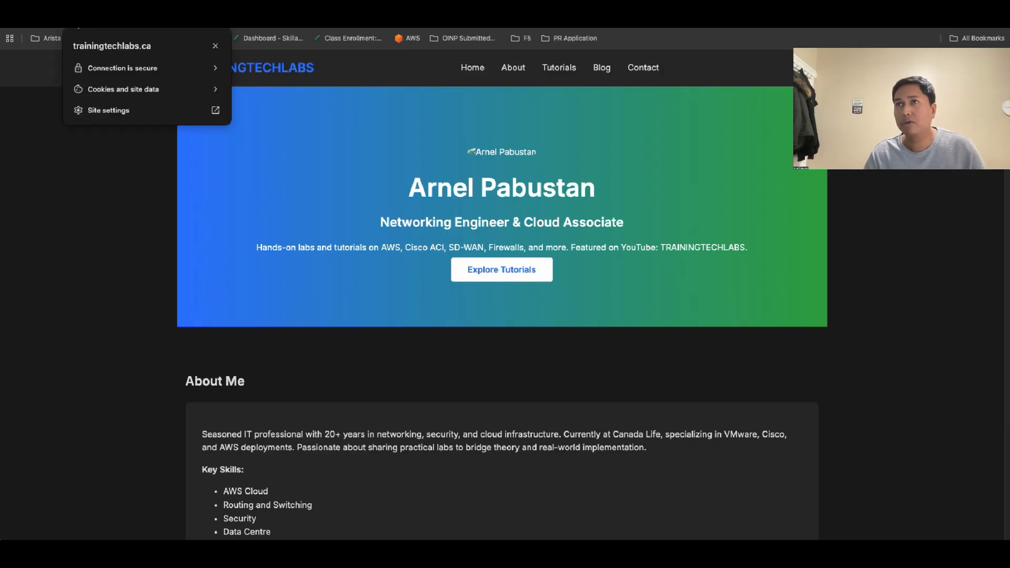
pyautogui.click(132, 71)
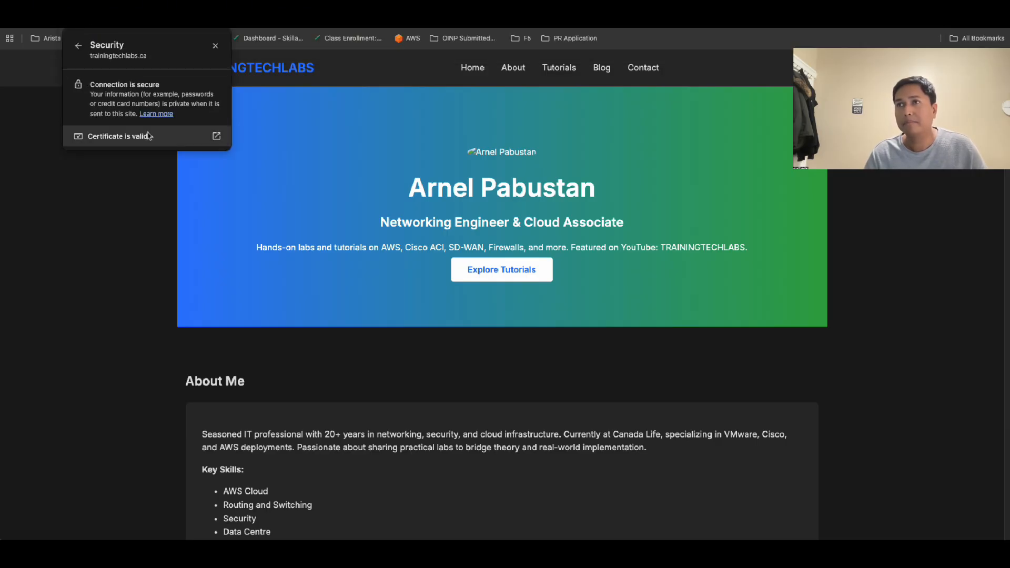
pyautogui.click(129, 137)
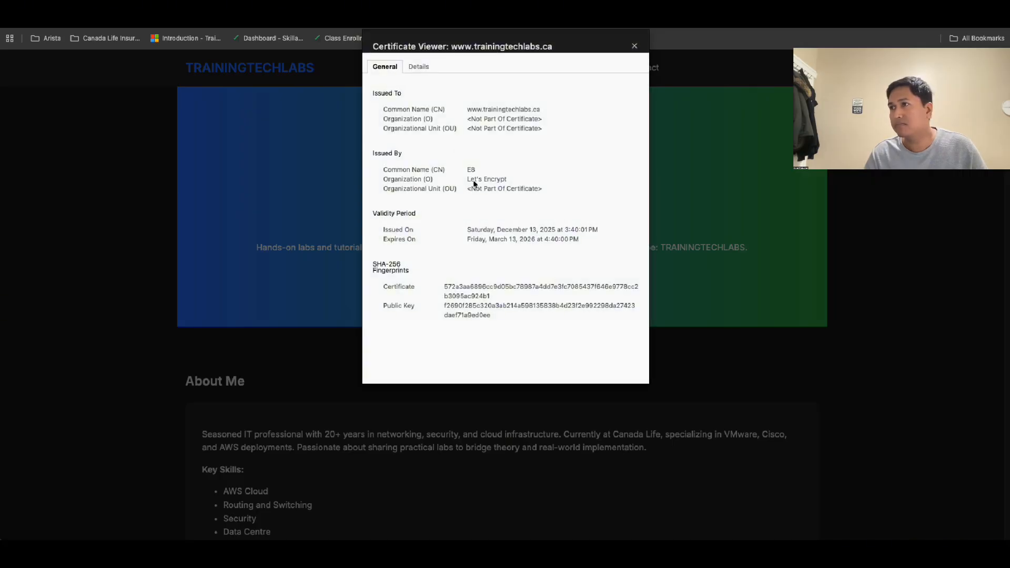
# Examine the certificate's Issued By details and validity period, and close the certificate viewer
pyautogui.moveTo(380, 171); pyautogui.dragTo(545, 199)
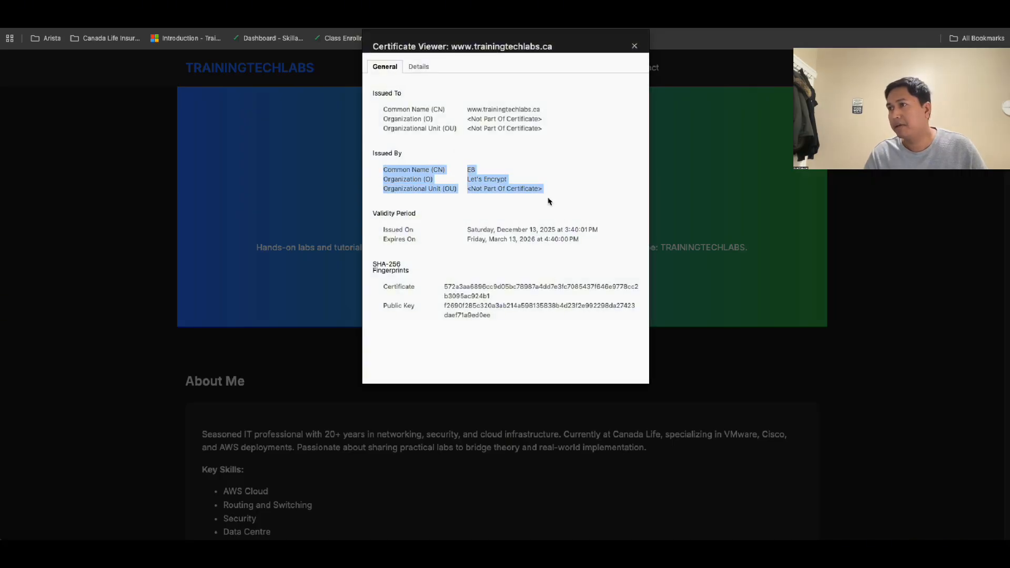
pyautogui.click(536, 234)
pyautogui.moveTo(387, 173); pyautogui.dragTo(546, 198)
pyautogui.moveTo(468, 231); pyautogui.dragTo(568, 233)
pyautogui.click(569, 240)
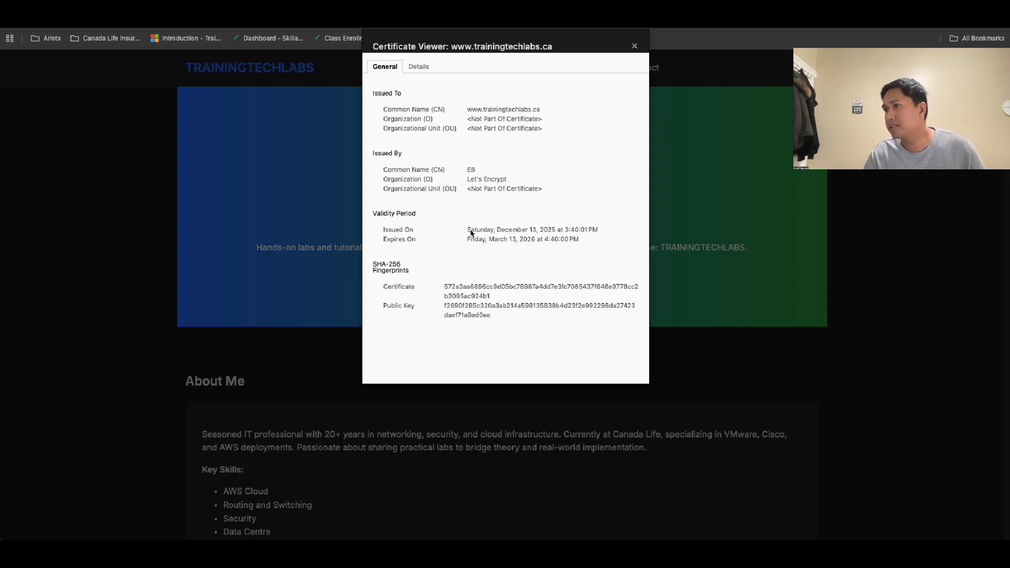
pyautogui.moveTo(471, 233); pyautogui.dragTo(599, 231)
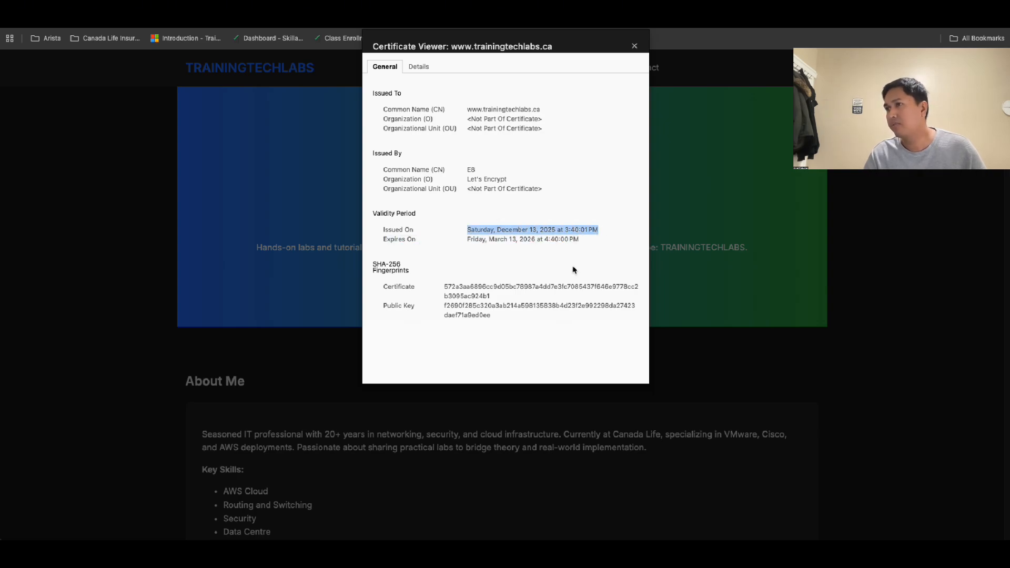
pyautogui.click(521, 261)
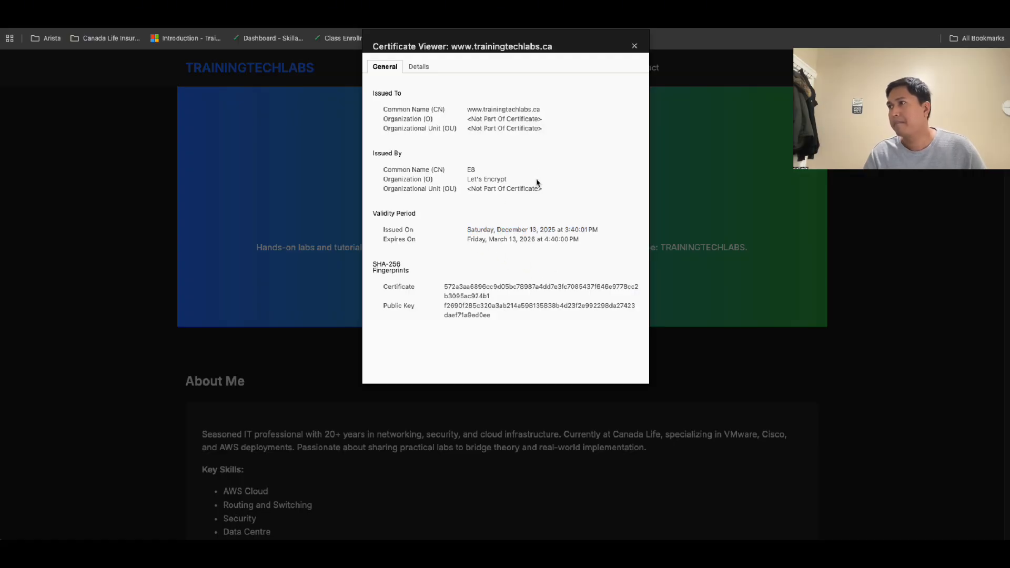
pyautogui.click(634, 47)
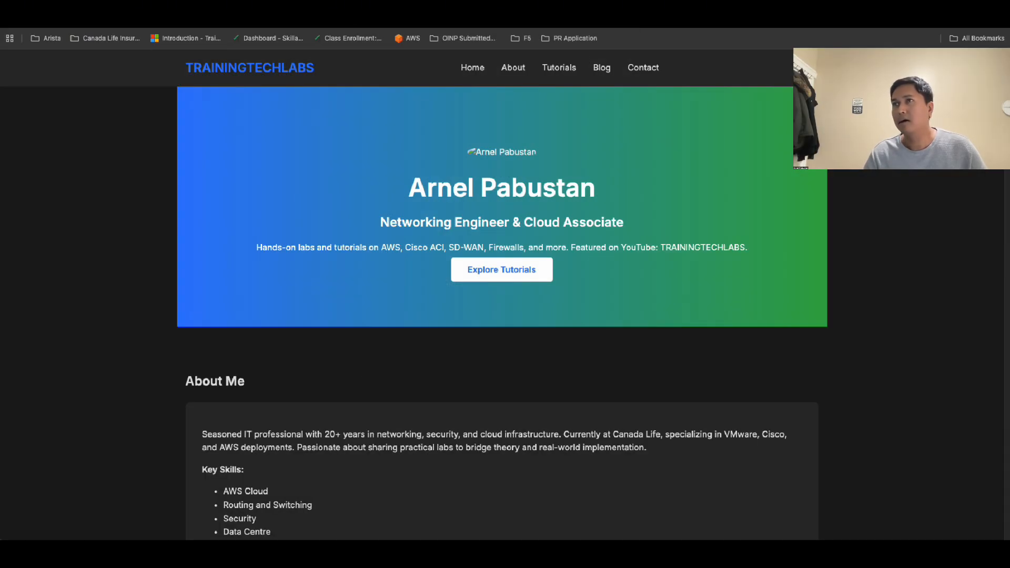
# Return to the F5 Distributed Cloud console and close the www-trainingtechlabs load balancer details
pyautogui.hotkey('ctrl', 'Tab')
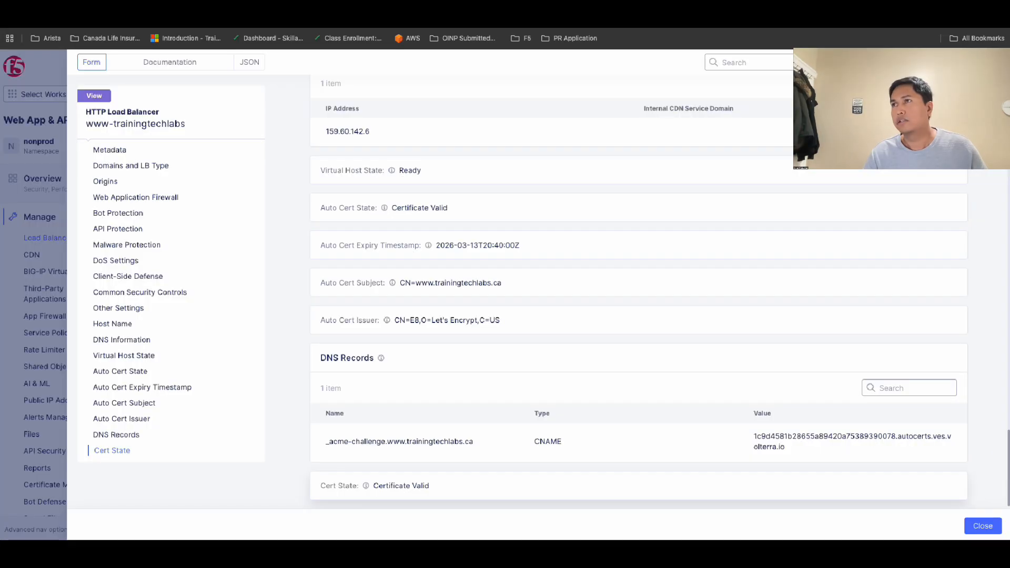
pyautogui.hotkey('ctrl', 'Tab')
pyautogui.hotkey('ctrl', 'shift', 'Tab')
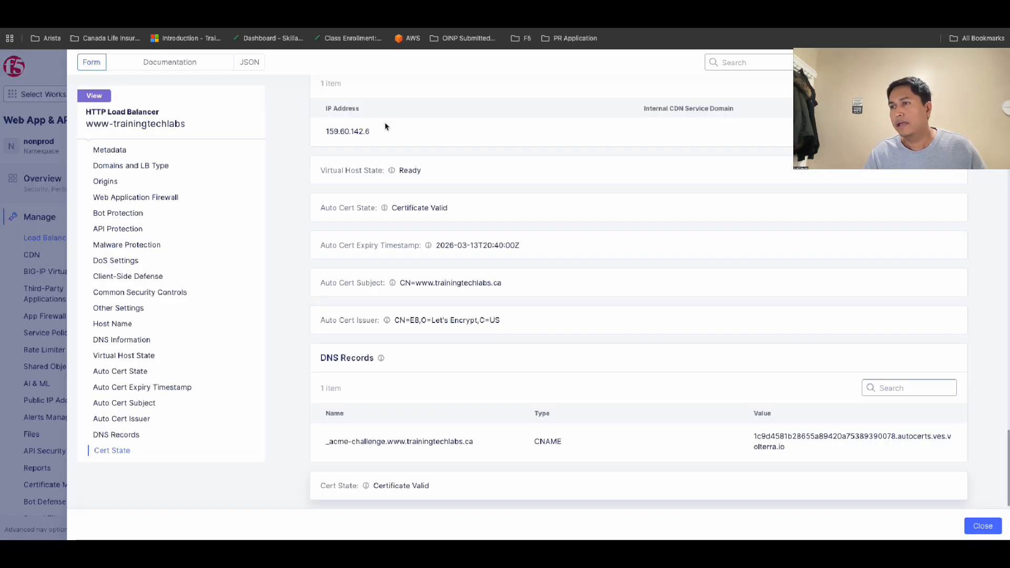
pyautogui.click(977, 527)
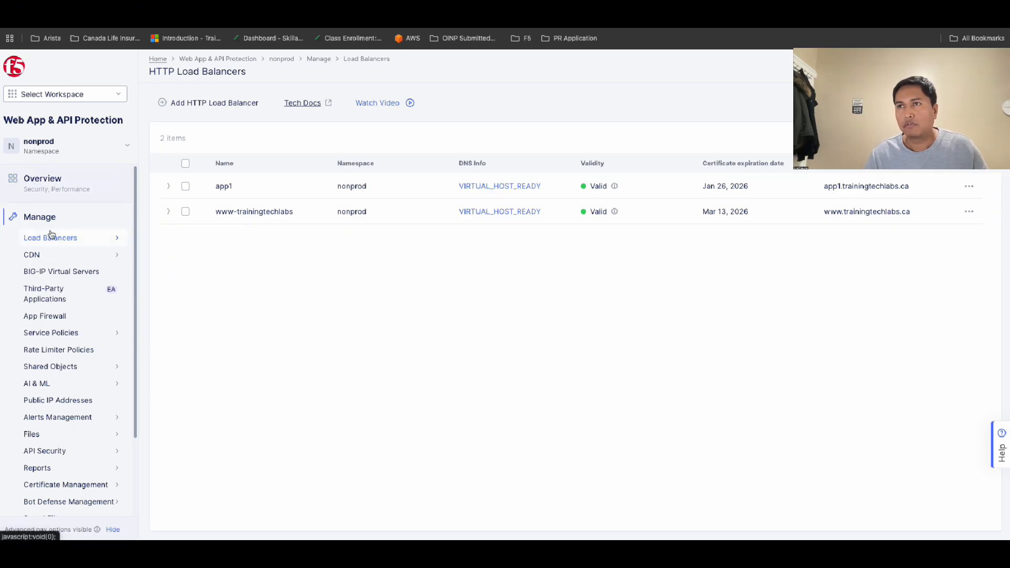
# Open the performance overview for the nonprod namespace and examine the Requests log of the www-trainingtechlabs load balancer
pyautogui.moveTo(50, 237)
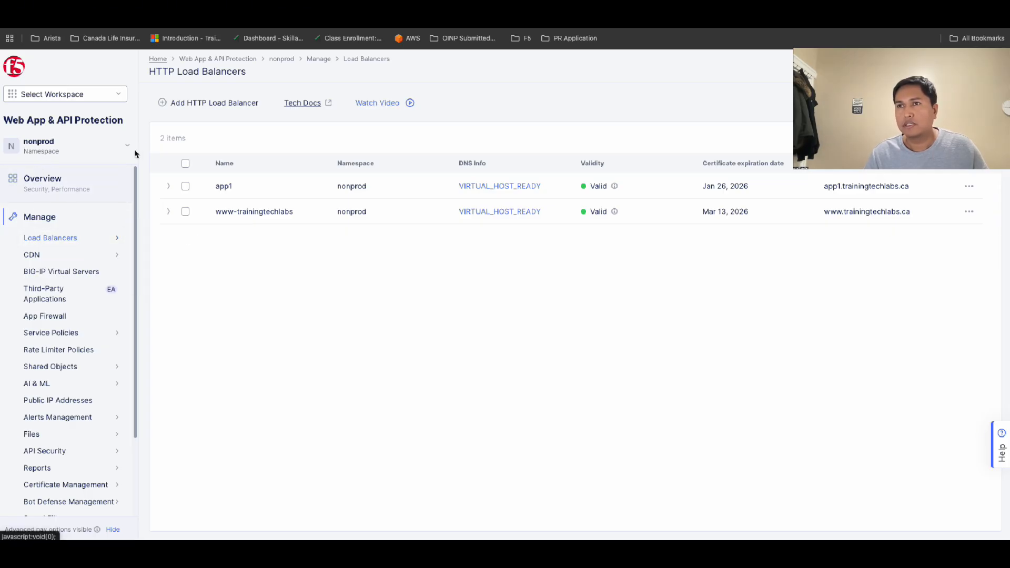
pyautogui.click(50, 184)
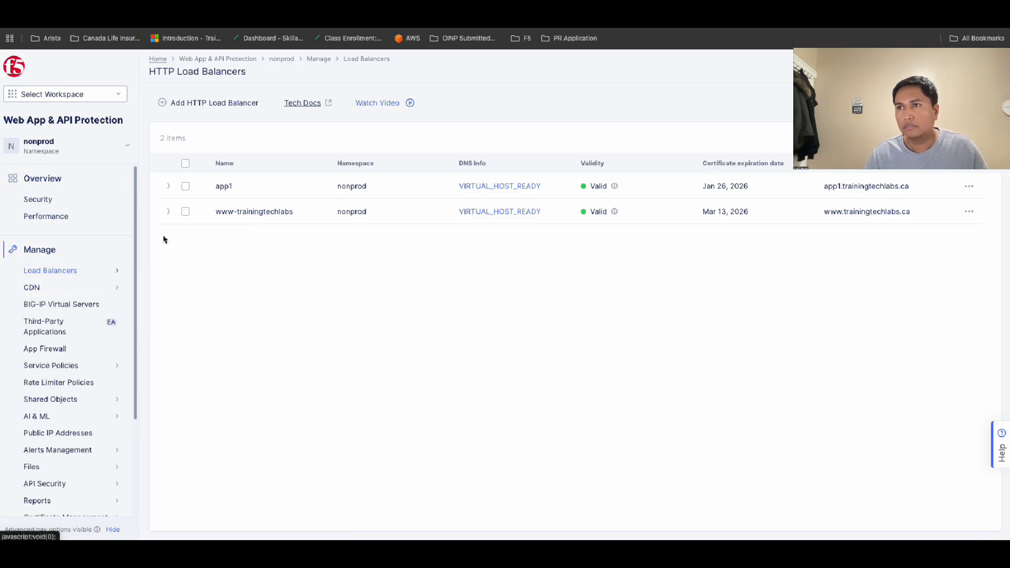
pyautogui.click(44, 200)
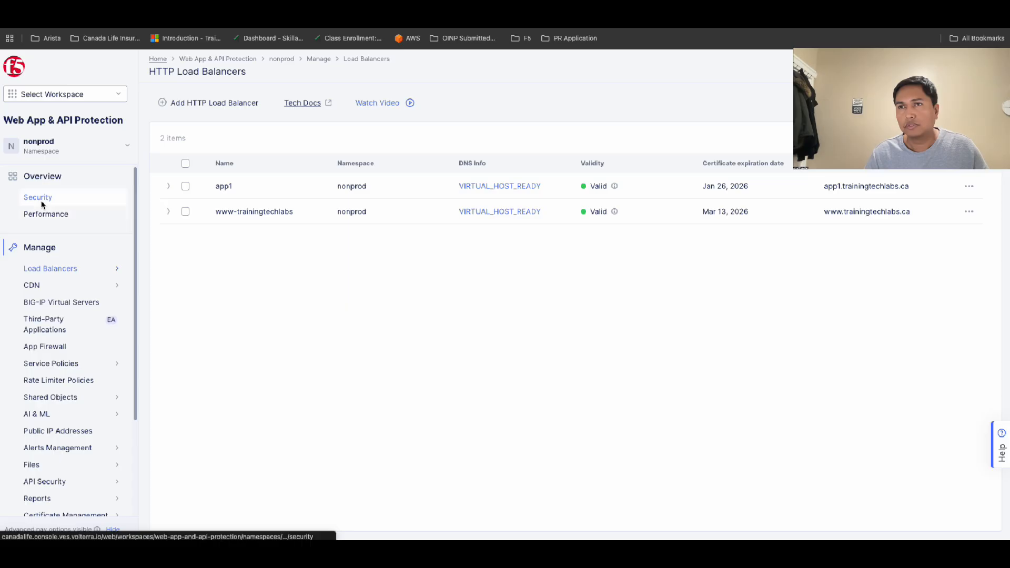
pyautogui.click(42, 216)
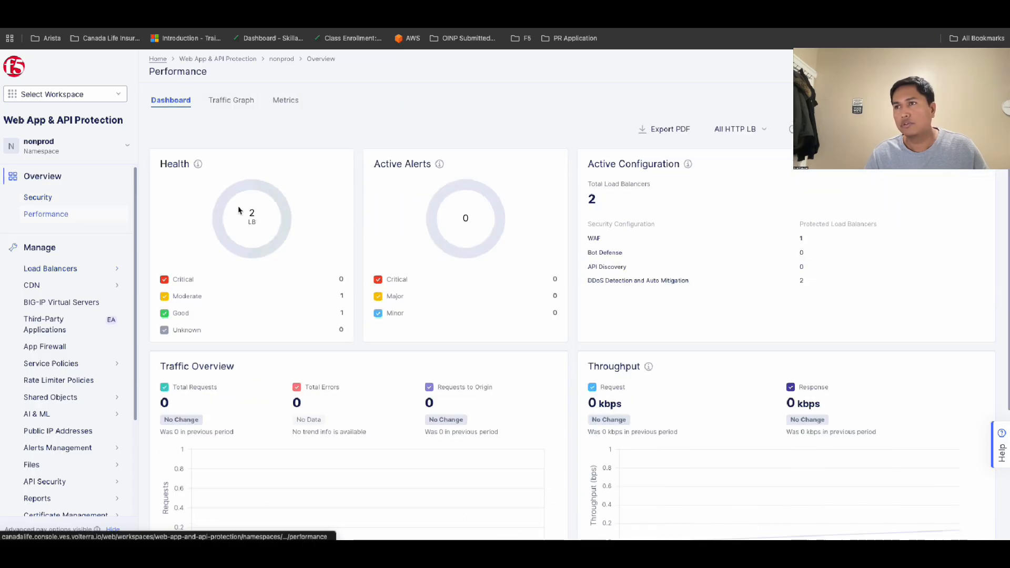
pyautogui.scroll(-3, 311, 271)
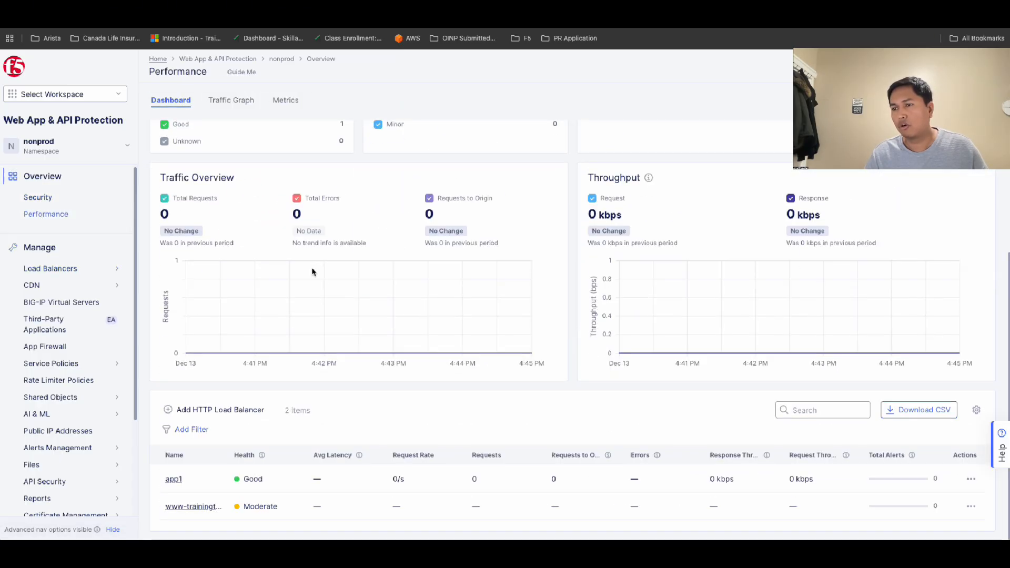
pyautogui.click(193, 508)
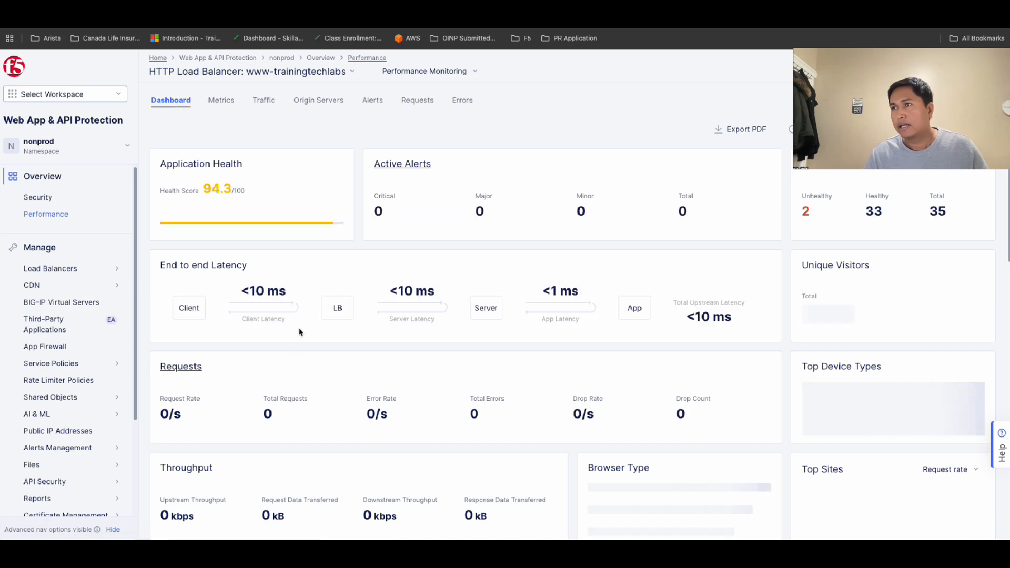
pyautogui.click(416, 102)
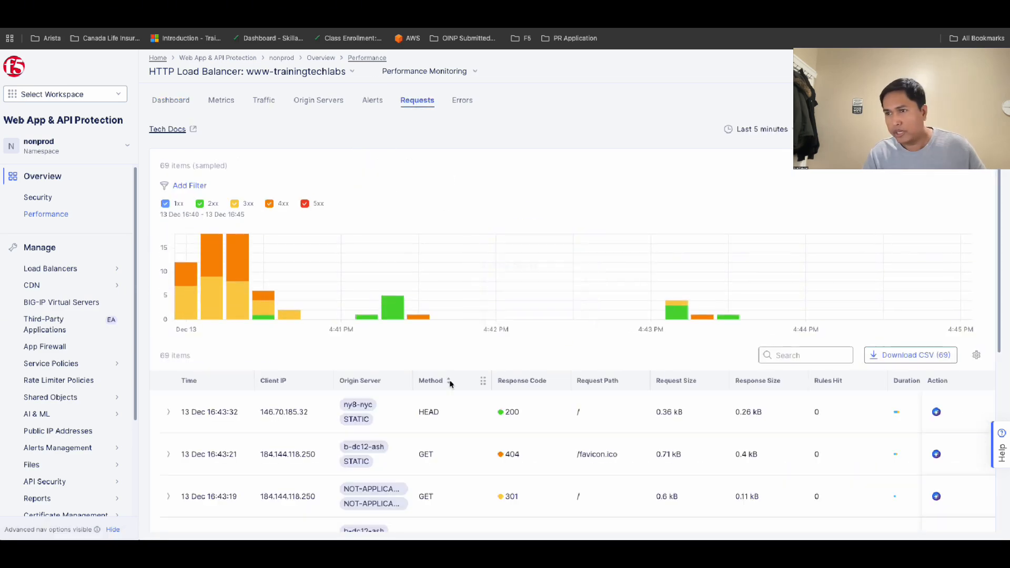
pyautogui.scroll(-1, 449, 376)
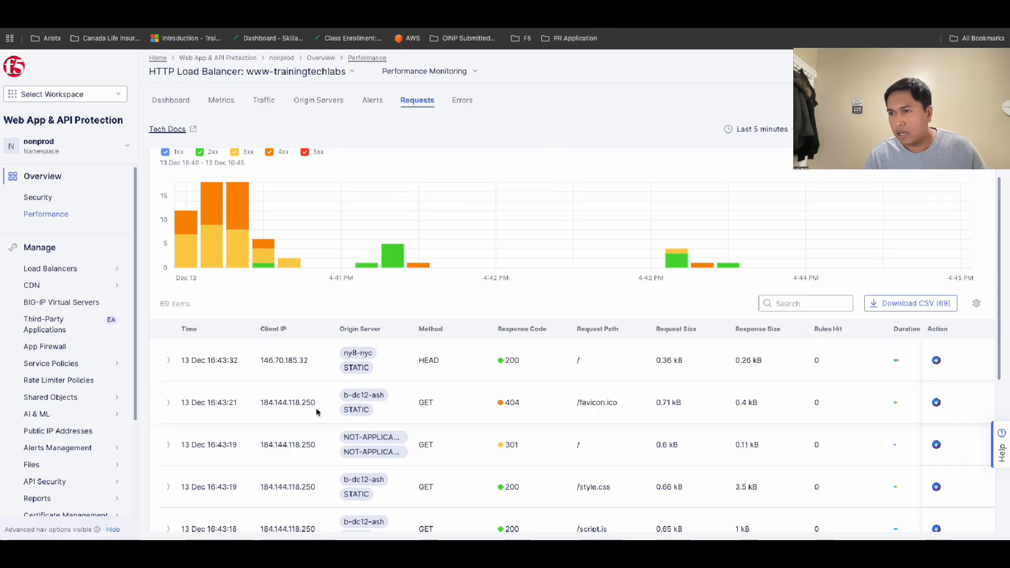
# Copy the client IP 184.144.118.250 from the /favicon.ico request and use it as the user figure's label in the draw.io diagram
pyautogui.moveTo(316, 402); pyautogui.dragTo(265, 404)
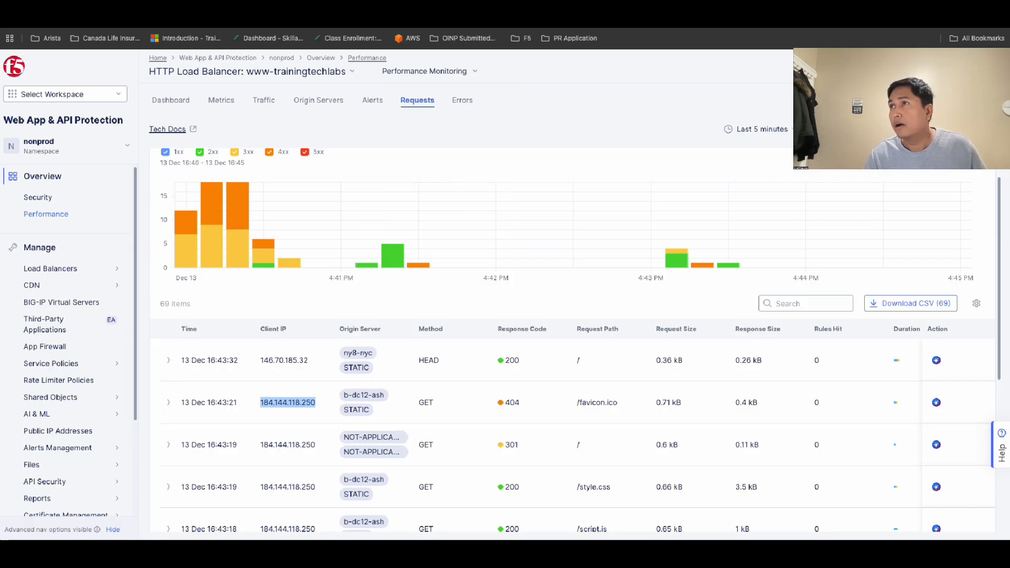
pyautogui.click(336, 7)
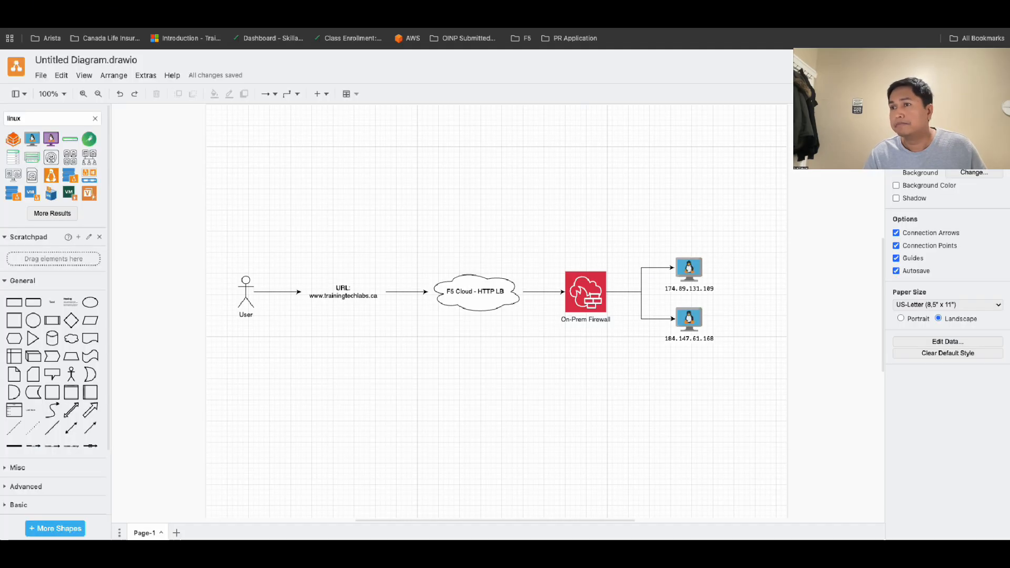
pyautogui.doubleClick(246, 302)
pyautogui.write('184.144.118.250')
pyautogui.click(282, 358)
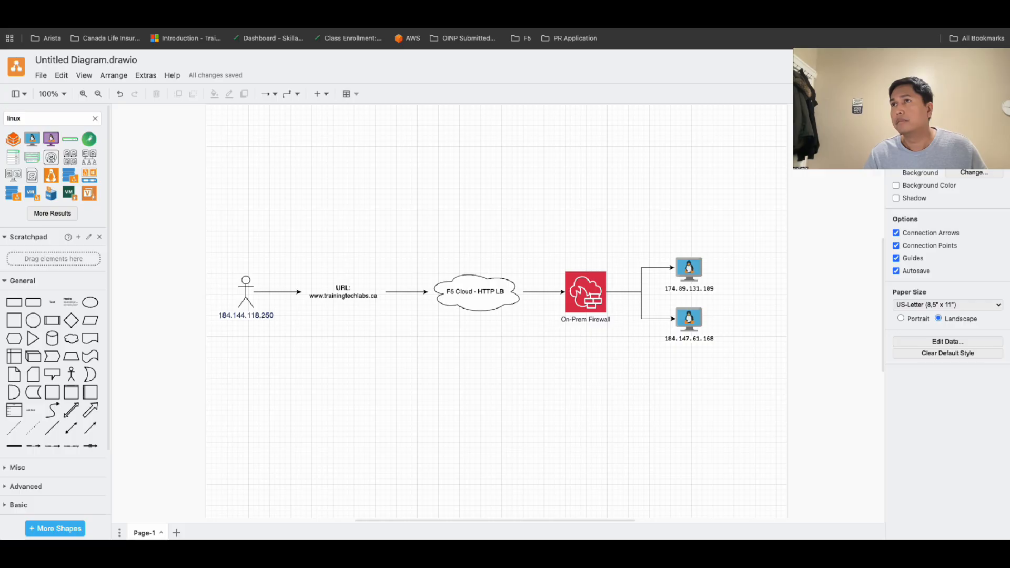
pyautogui.hotkey('ctrl', 'Tab')
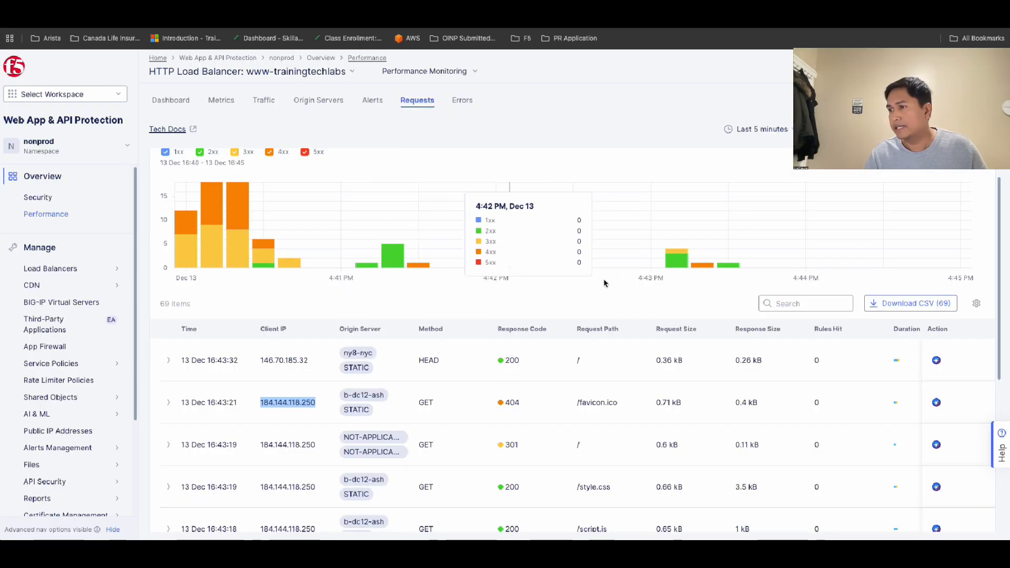
pyautogui.scroll(-1, 587, 433)
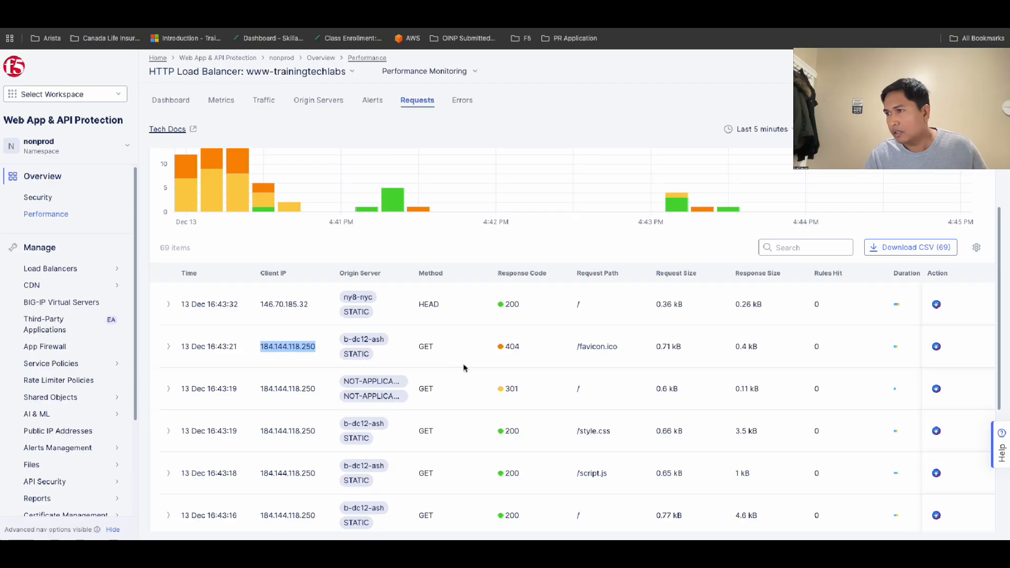
pyautogui.scroll(-1, 465, 330)
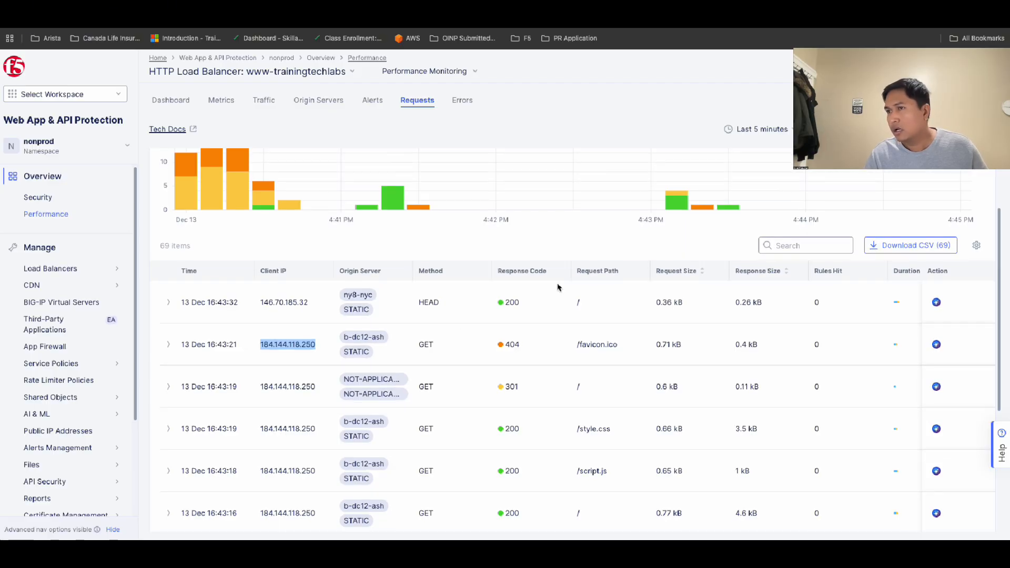
pyautogui.click(787, 247)
pyautogui.write('184.144.118.250')
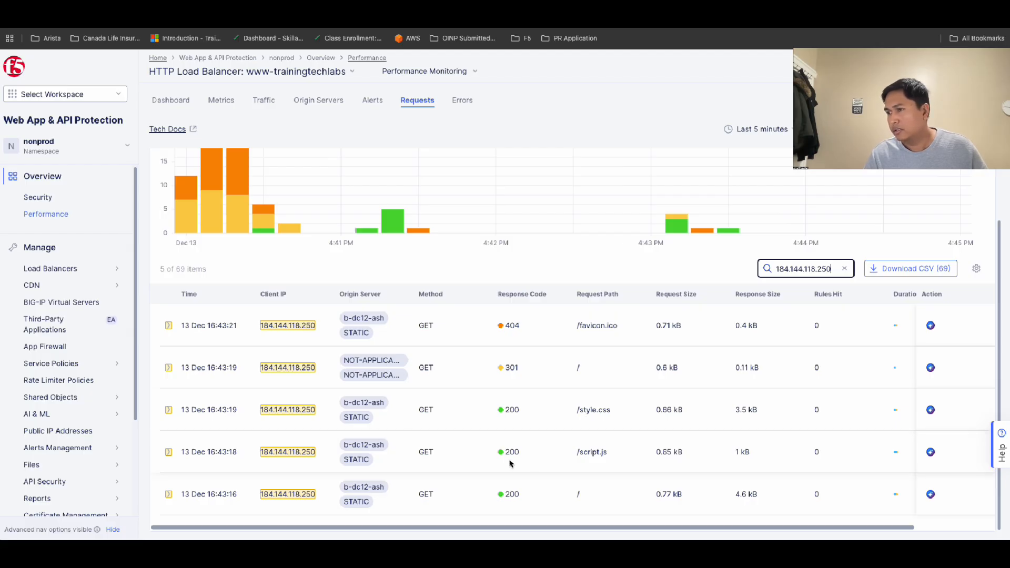
pyautogui.scroll(2, 511, 462)
pyautogui.scroll(-2, 512, 462)
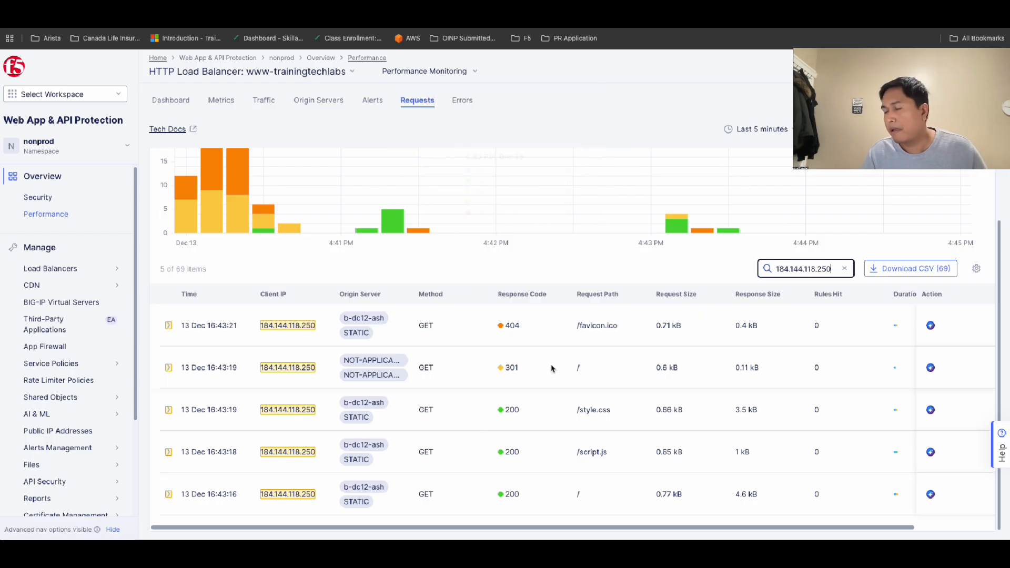
pyautogui.scroll(3, 452, 394)
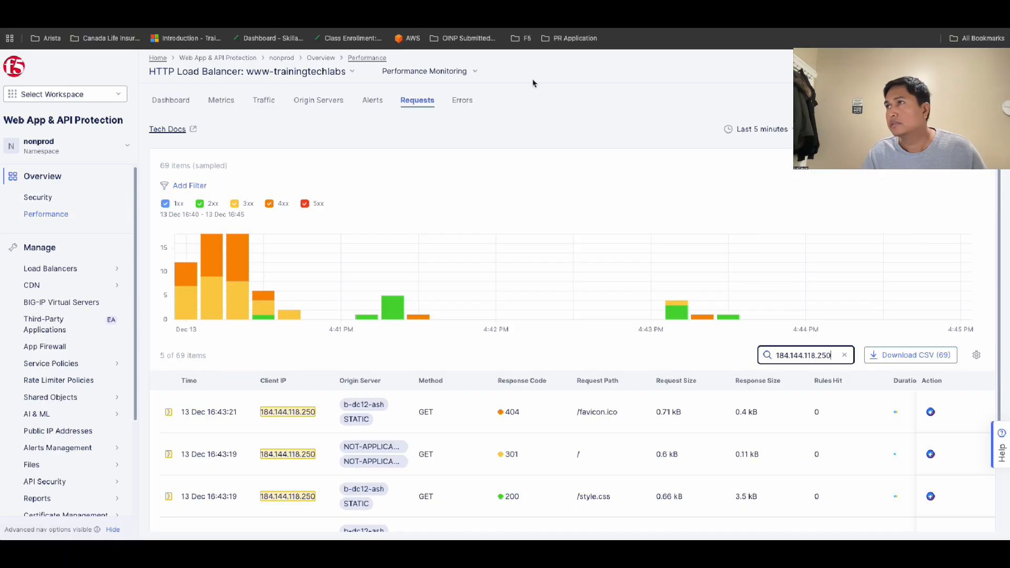
pyautogui.click(542, 6)
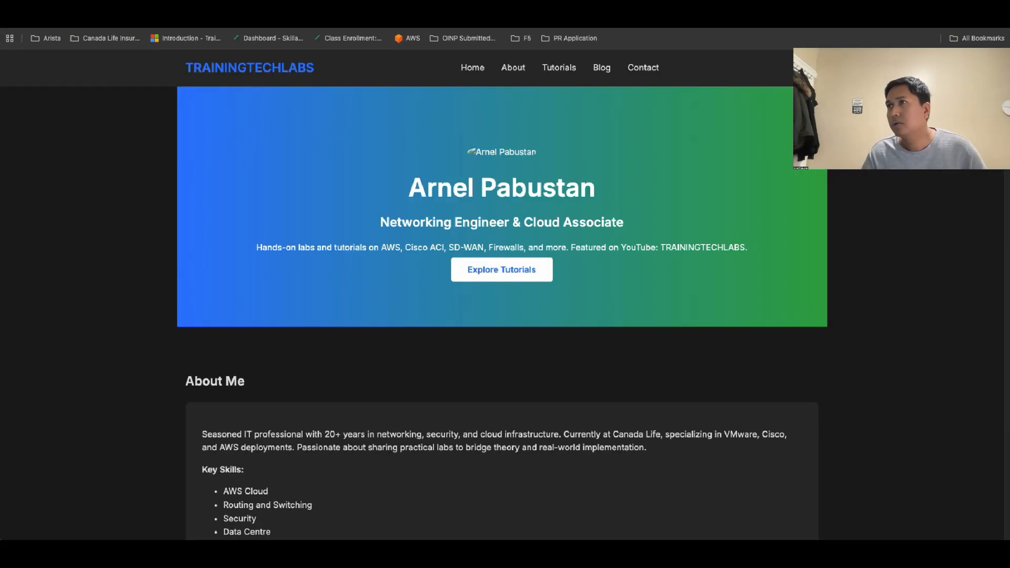
pyautogui.hotkey('ctrl', 'Tab')
pyautogui.hotkey('ctrl', 'Tab')
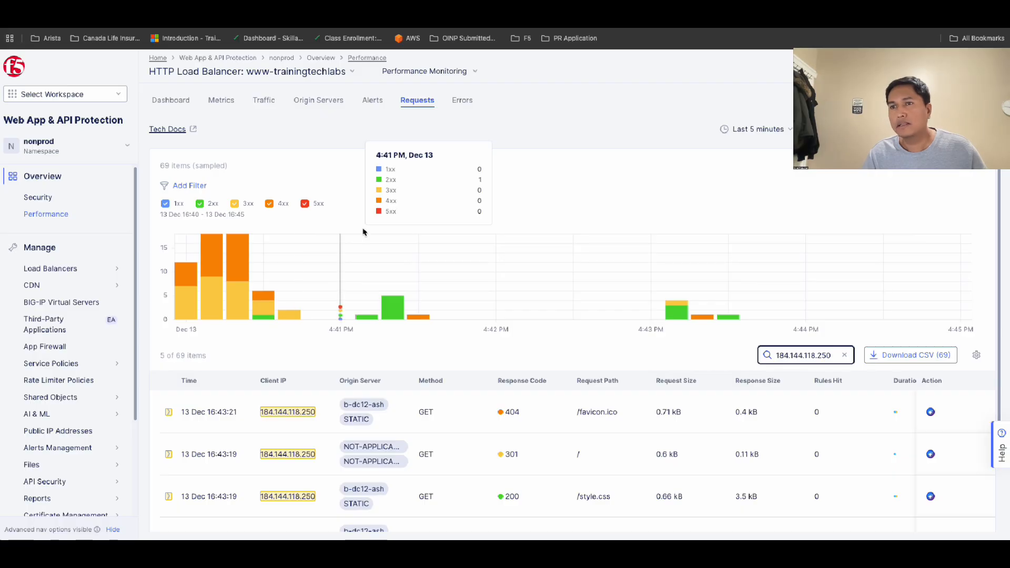
# Open the www-trainingtechlabs HTTP load balancer from the load balancer list, review its domain and TLS settings, and switch it to edit mode
pyautogui.moveTo(63, 272)
pyautogui.click(170, 271)
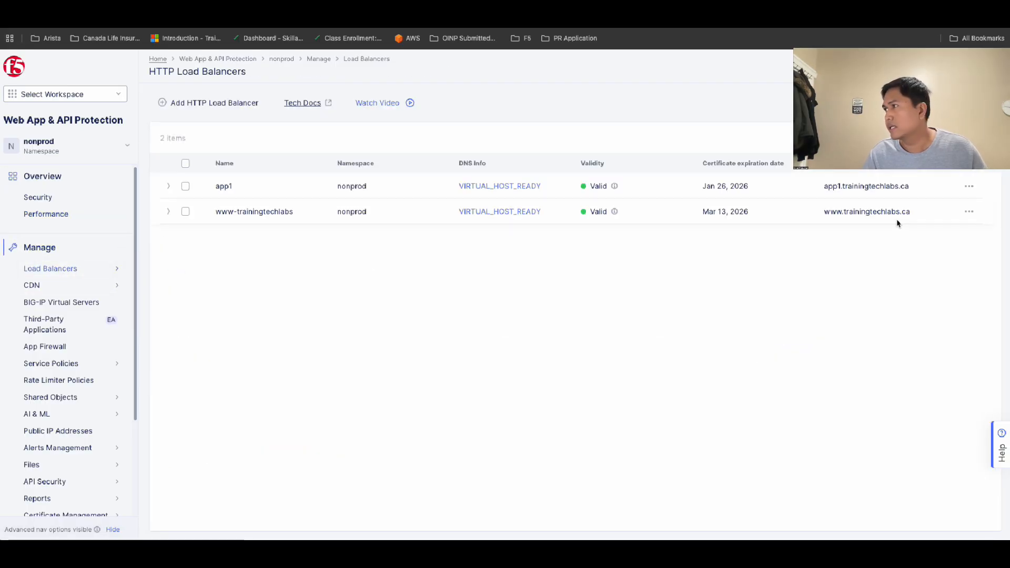
pyautogui.click(969, 211)
pyautogui.click(955, 236)
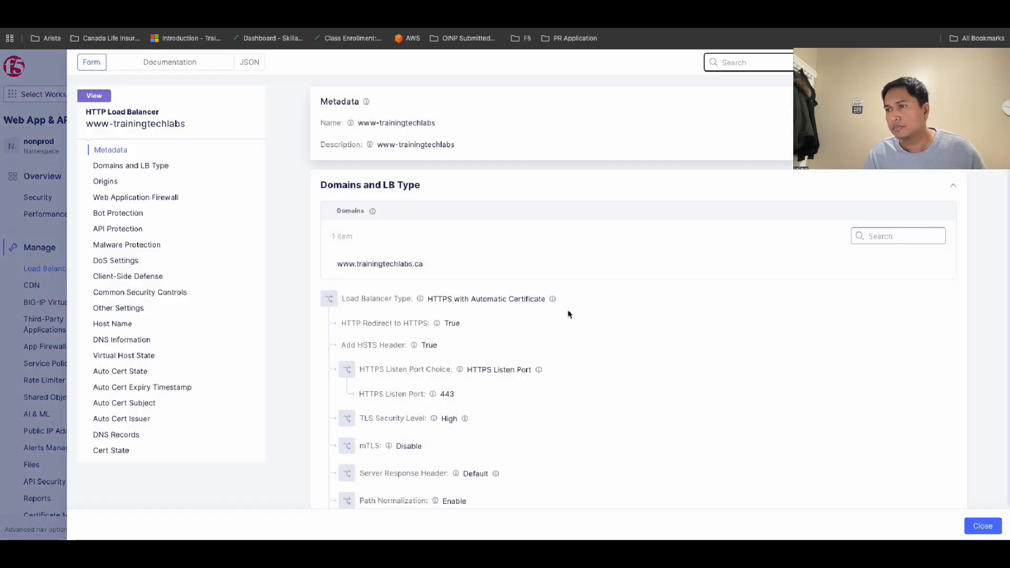
pyautogui.scroll(-3, 556, 317)
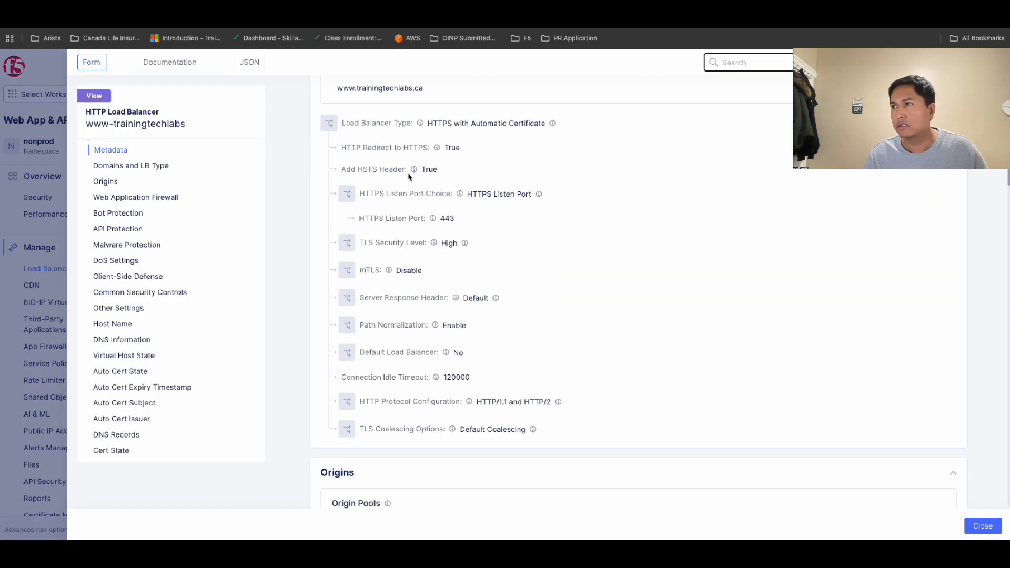
pyautogui.click(930, 62)
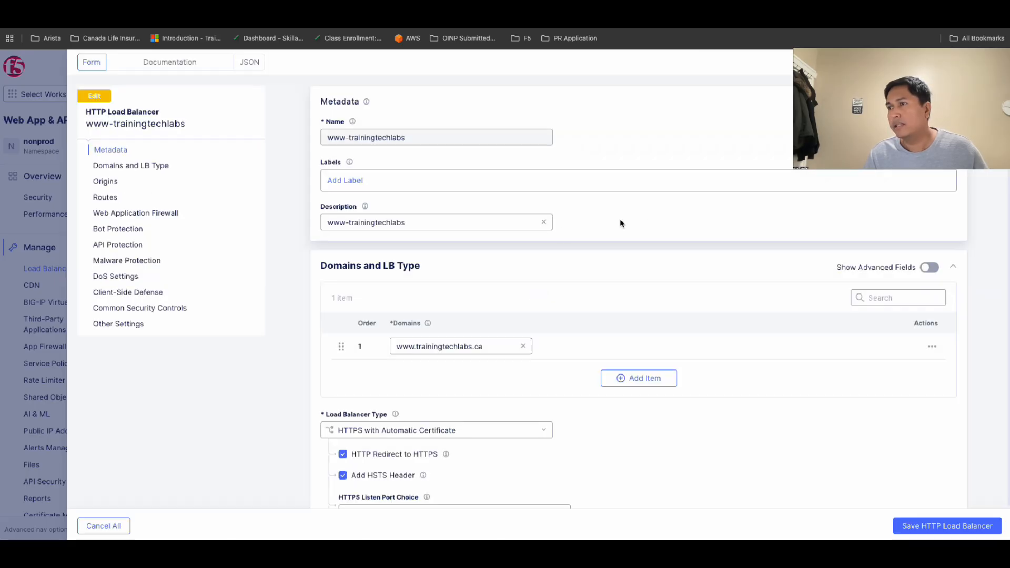
# Open the trainintechlabs origin pool's configuration for editing from the load balancer's Origins section
pyautogui.scroll(-1, 763, 316)
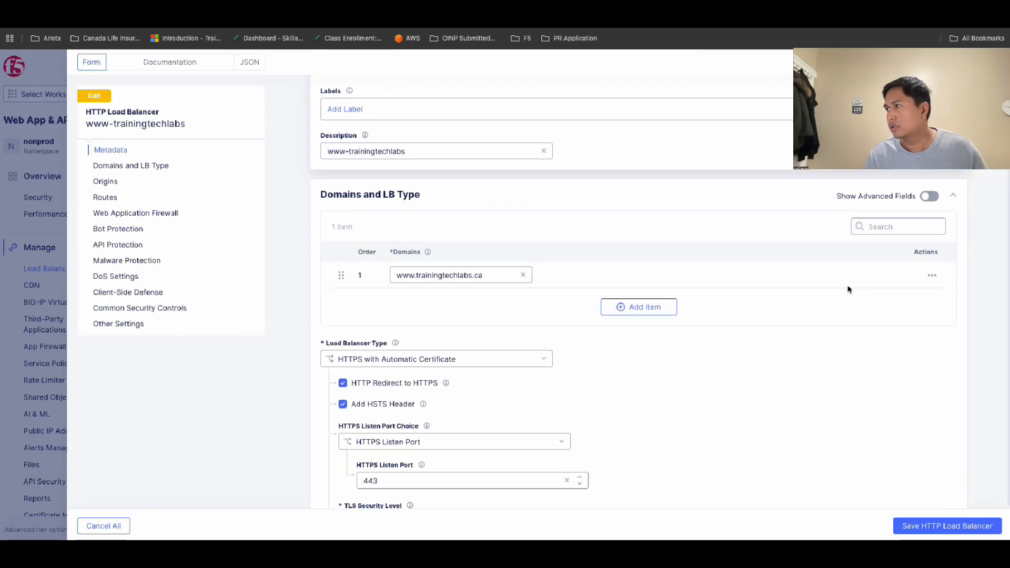
pyautogui.scroll(-5, 806, 324)
pyautogui.scroll(-4, 807, 324)
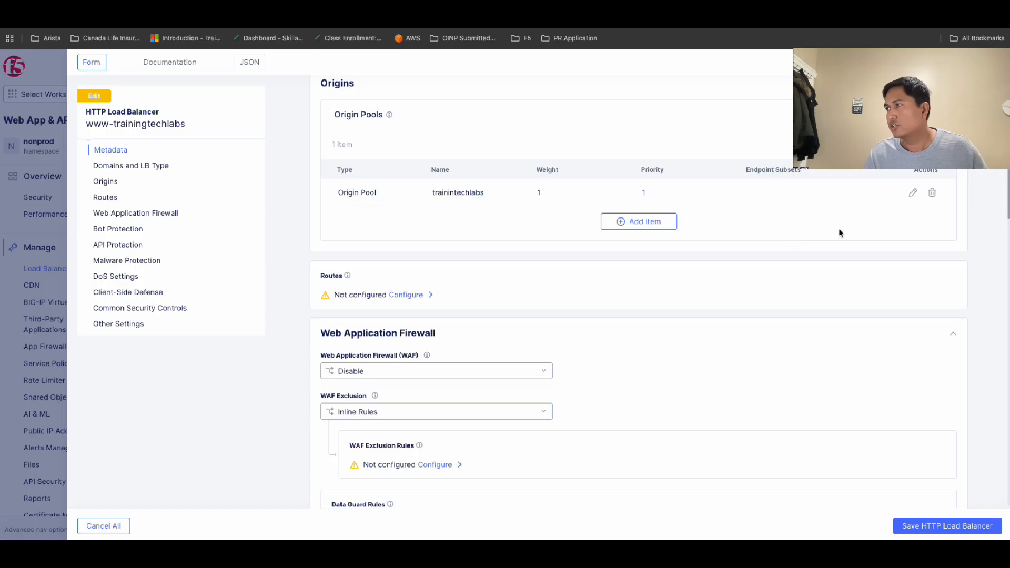
pyautogui.click(913, 192)
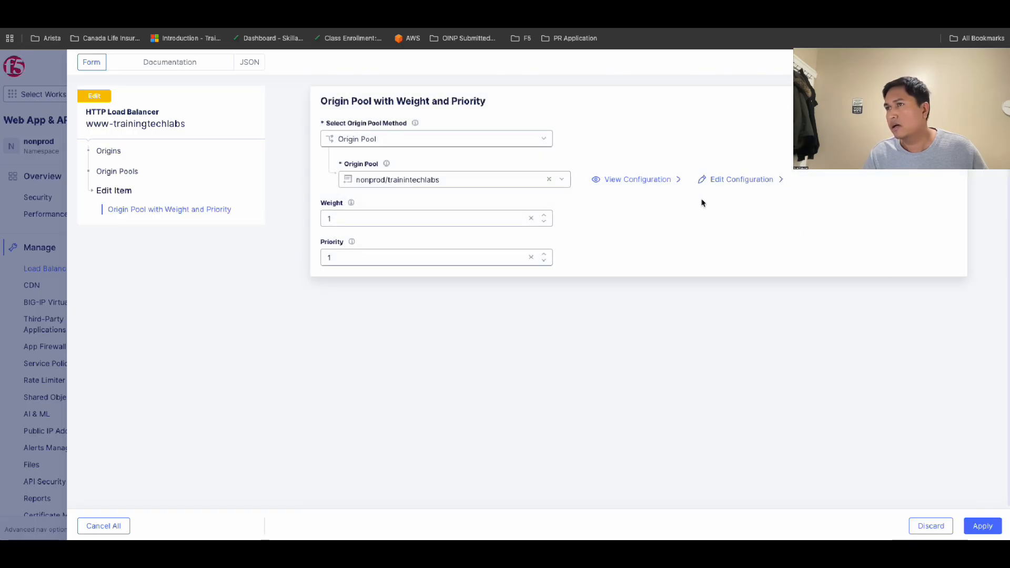
pyautogui.click(738, 184)
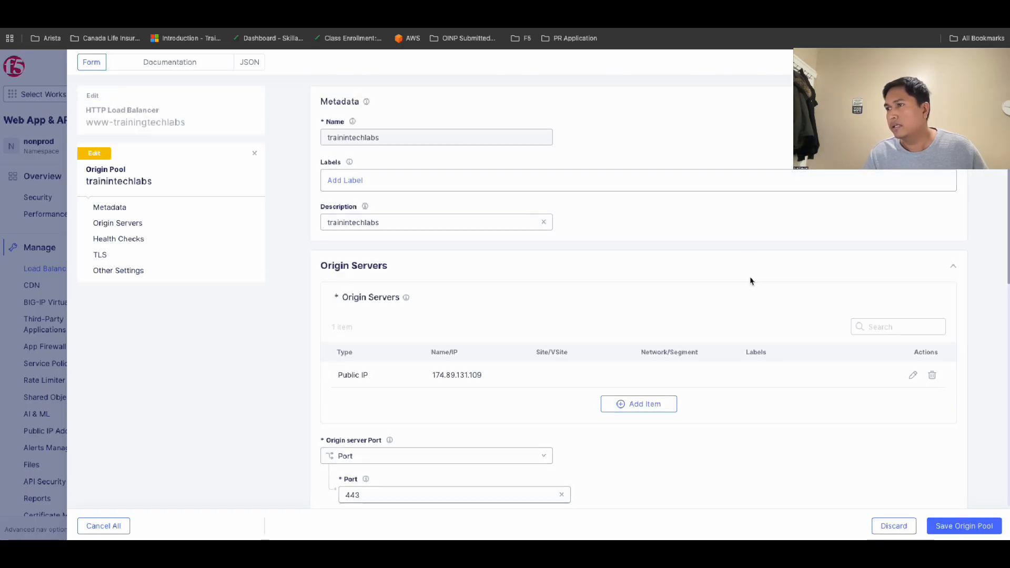
pyautogui.scroll(-2, 672, 301)
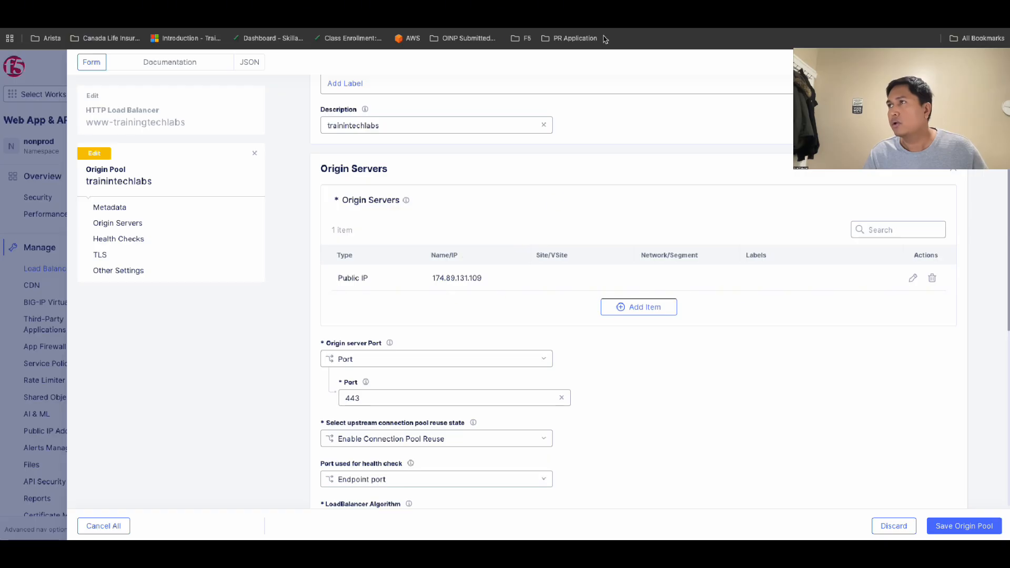
# Copy the IP label 184.147.61.168 from the lower Linux server in the draw.io diagram and return to the F5 console
pyautogui.click(607, 10)
pyautogui.hotkey('ctrl', 'Tab')
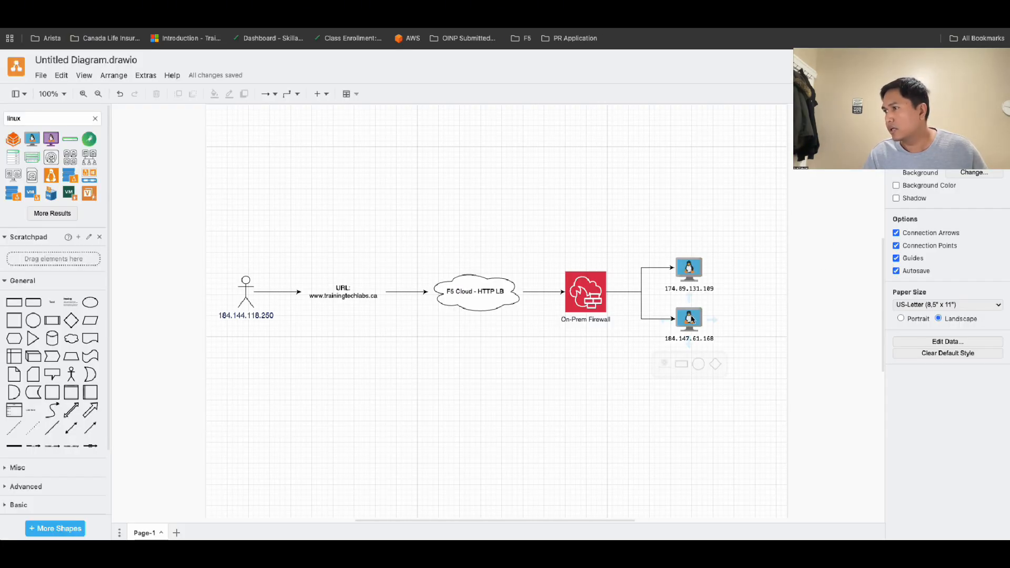
pyautogui.doubleClick(691, 321)
pyautogui.hotkey('ctrl', 'c')
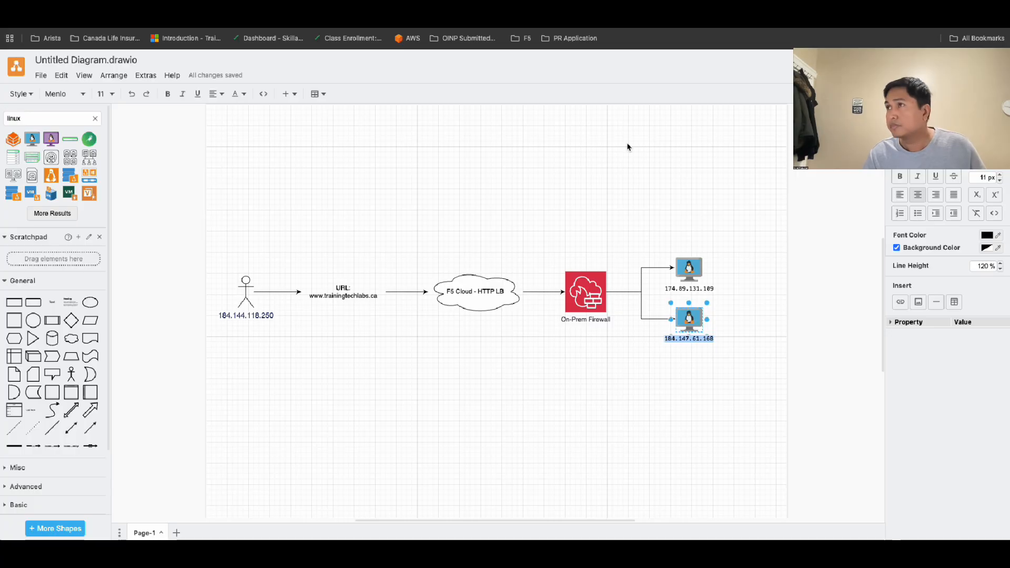
pyautogui.hotkey('ctrl', 'Tab')
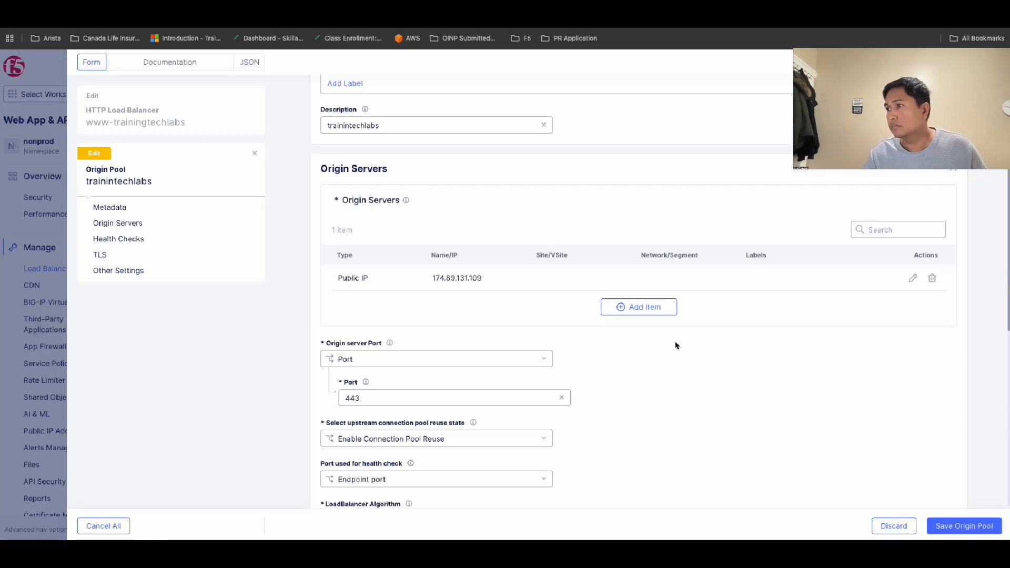
# Add an origin server with public IPv4 184.147.61.168 to the trainintechlabs pool, save the pool and apply it to the load balancer
pyautogui.click(648, 309)
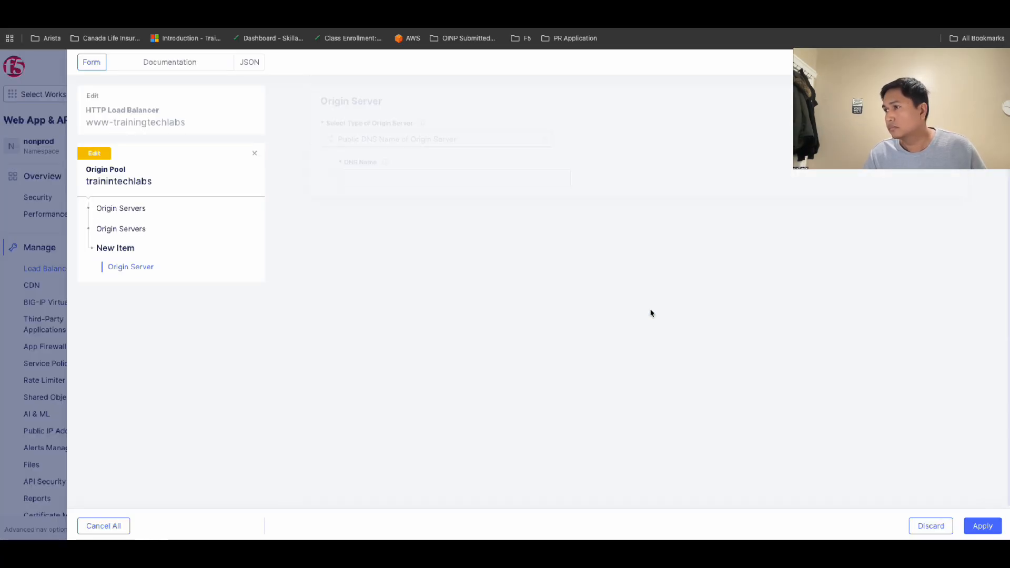
pyautogui.click(427, 140)
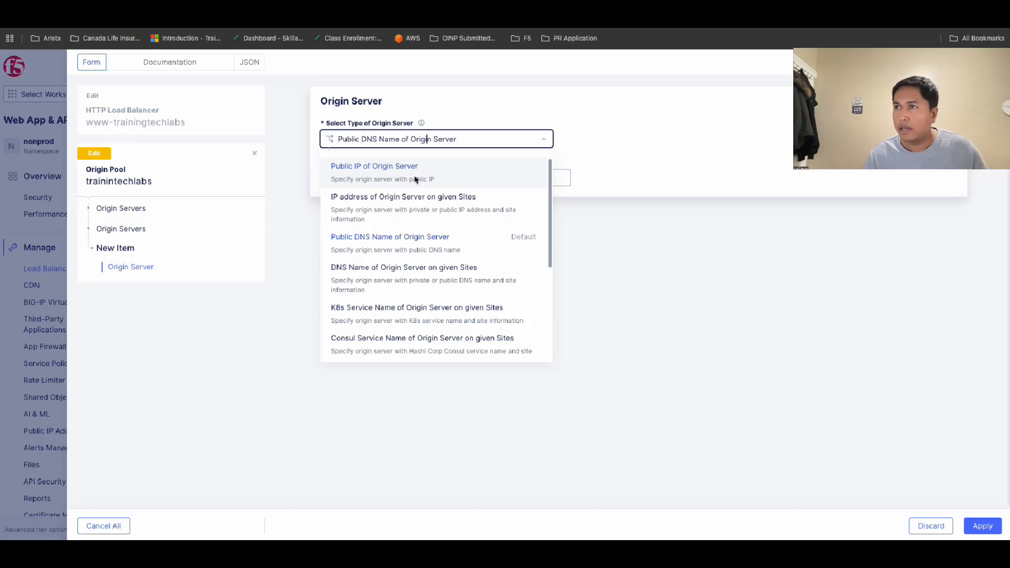
pyautogui.click(384, 174)
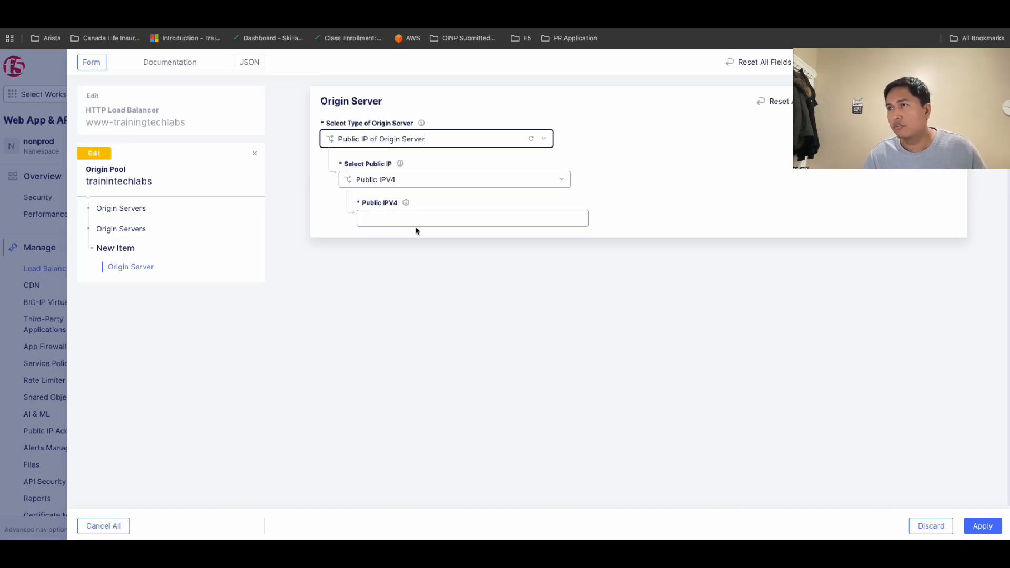
pyautogui.click(412, 220)
pyautogui.hotkey('ctrl', 'v')
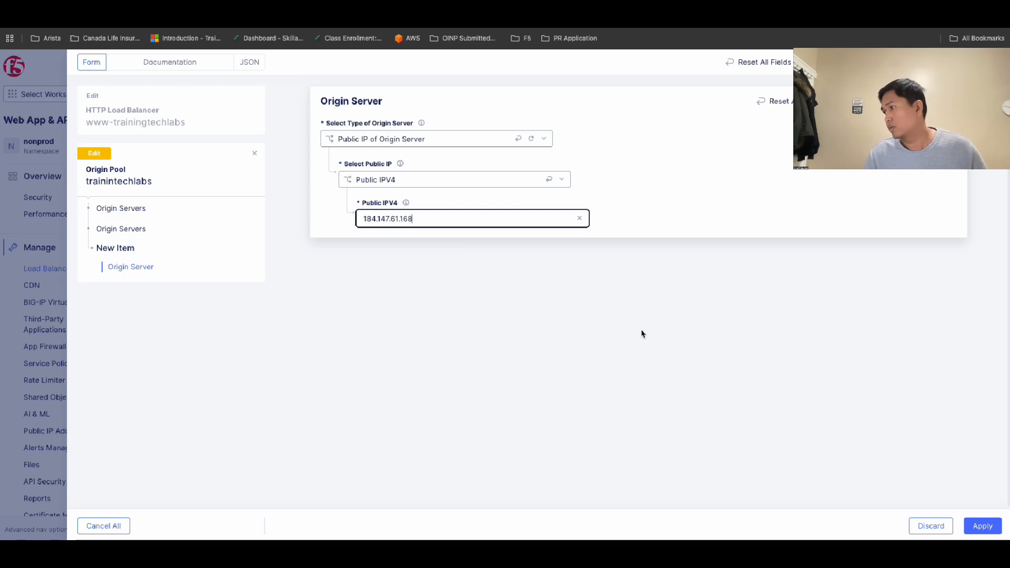
pyautogui.click(982, 525)
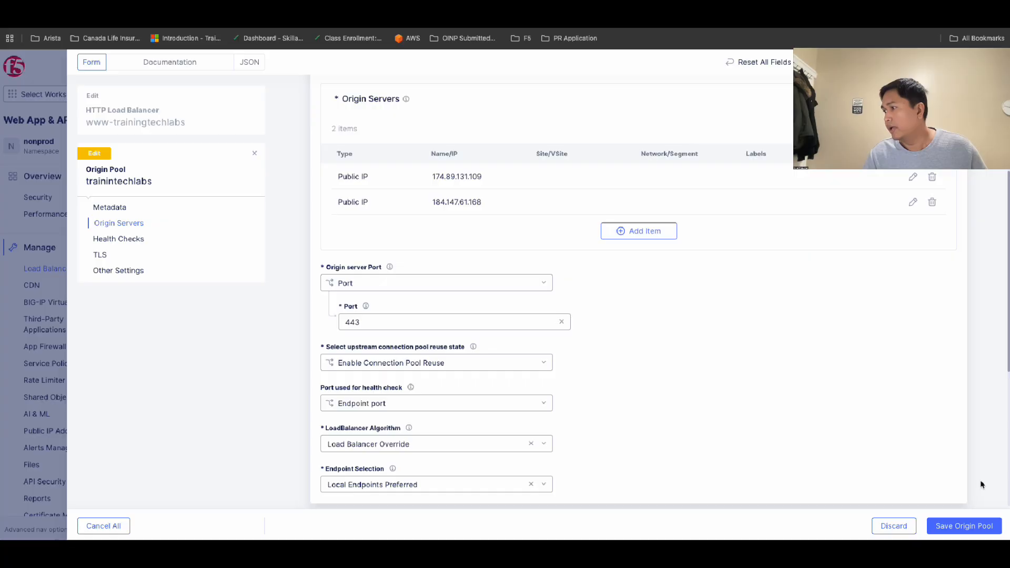
pyautogui.click(970, 525)
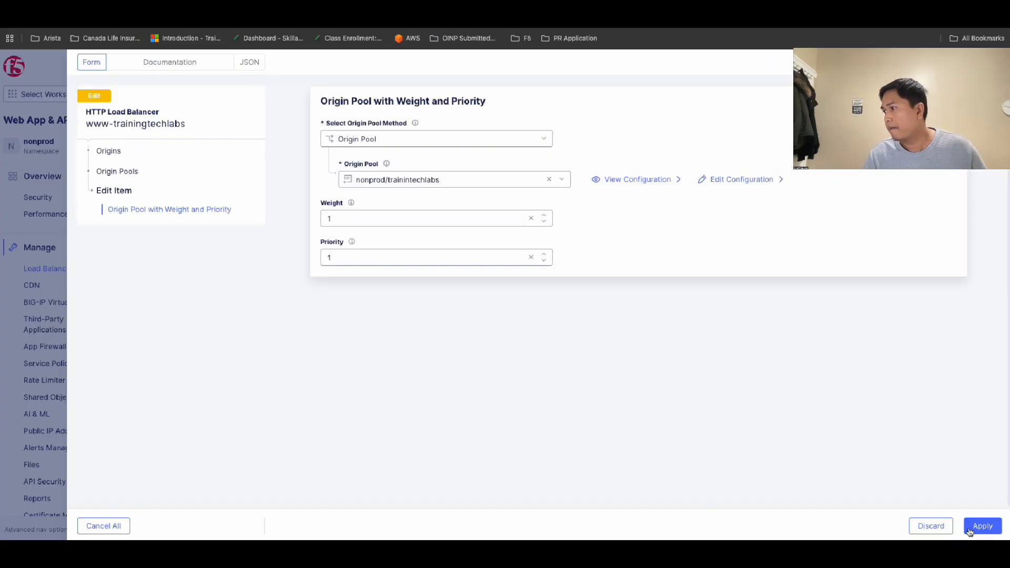
pyautogui.click(982, 526)
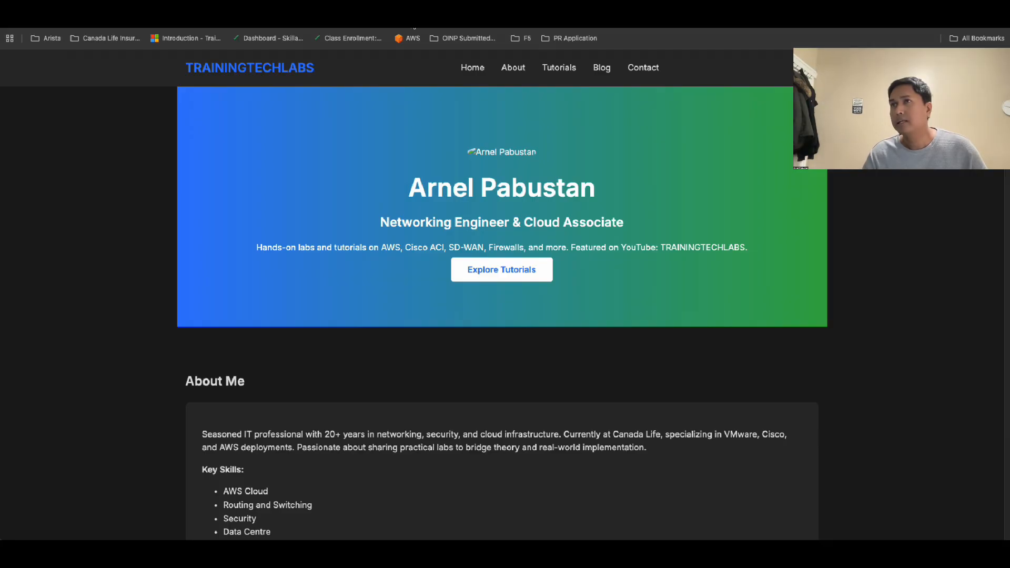
# Reload the trainingtechlabs.ca site several times in its existing browser tab to generate requests
pyautogui.click(414, 26)
pyautogui.press('Return')
pyautogui.click(413, 25)
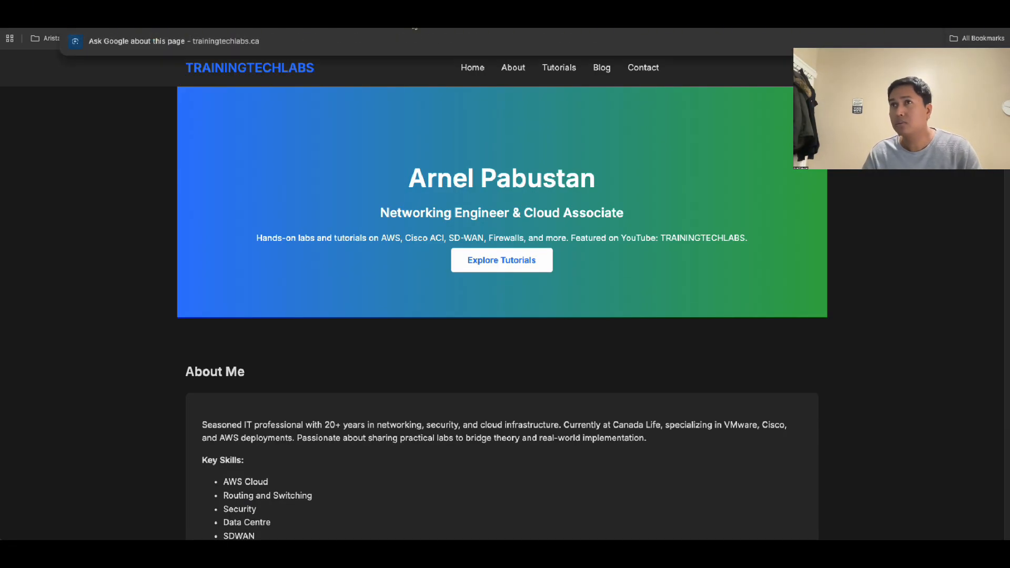
pyautogui.press('Return')
pyautogui.click(414, 27)
pyautogui.press('Return')
pyautogui.click(414, 27)
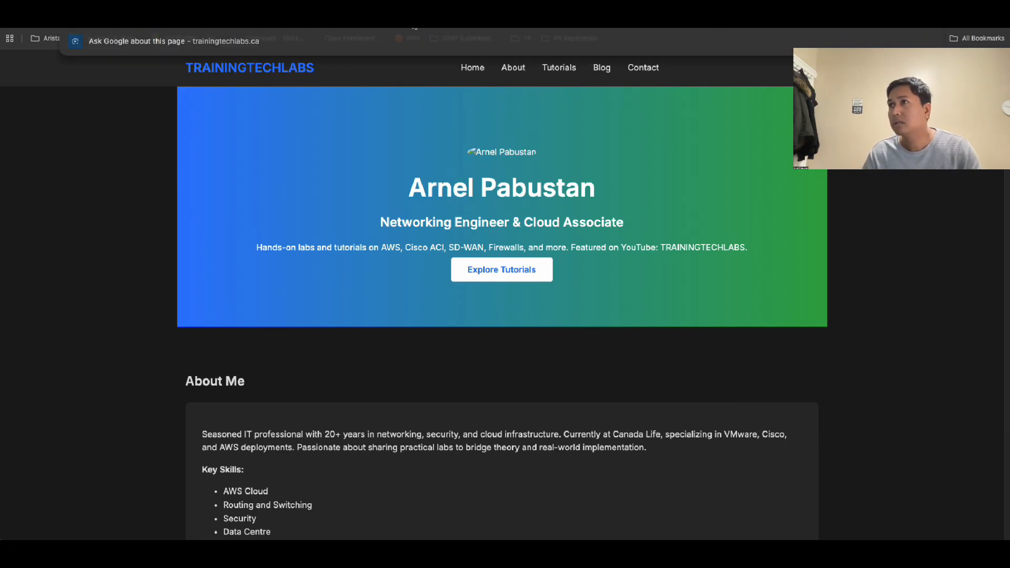
pyautogui.press('Return')
pyautogui.click(414, 28)
pyautogui.press('Return')
pyautogui.click(414, 28)
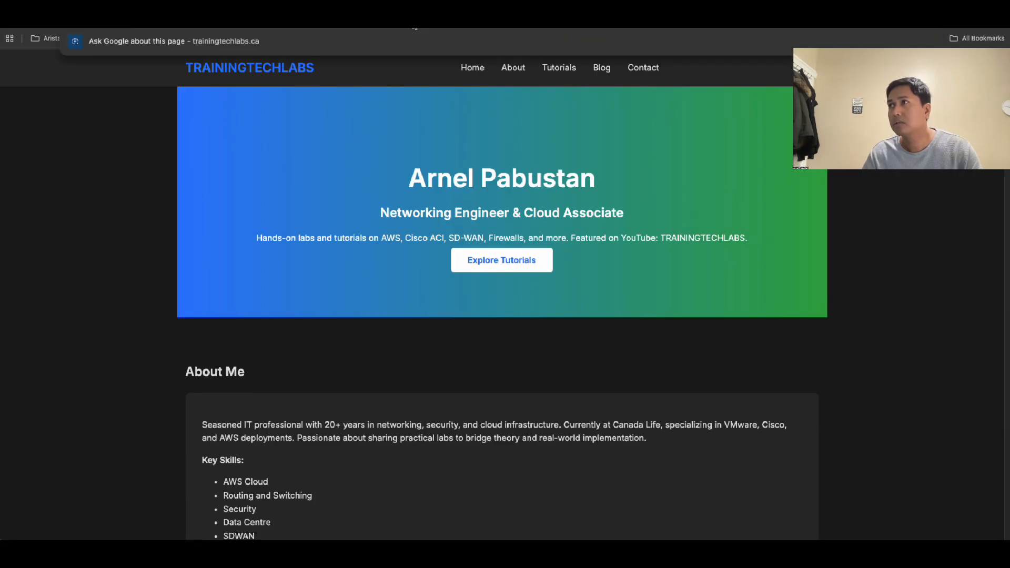
pyautogui.press('Return')
pyautogui.click(1003, 23)
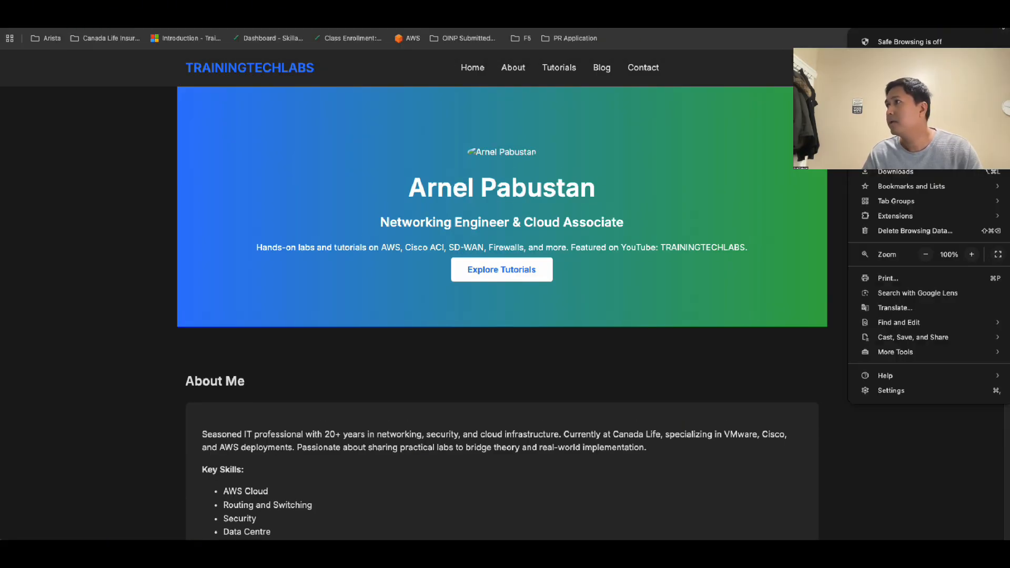
pyautogui.click(912, 95)
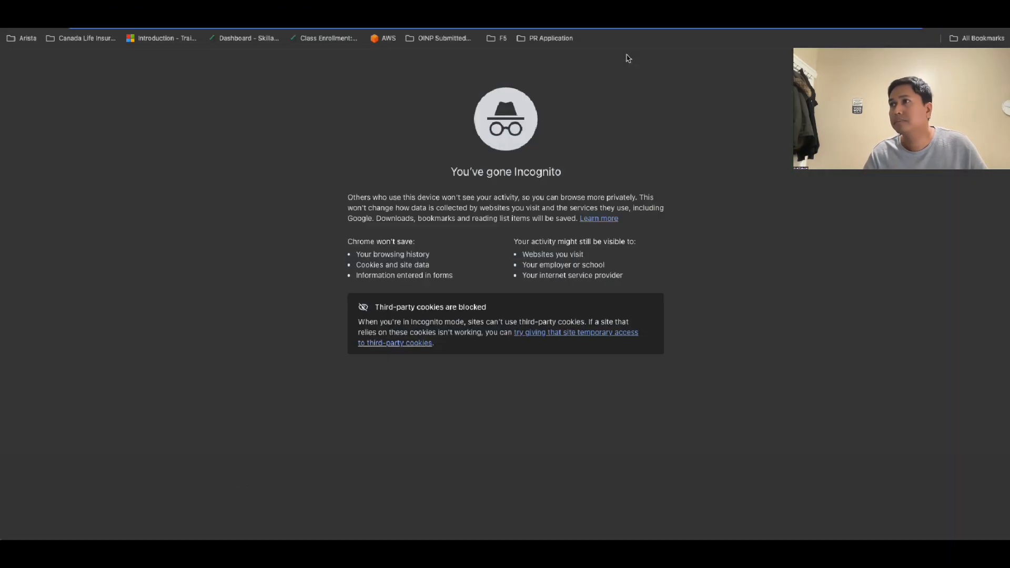
pyautogui.write('www.trainingtechlabs.ca')
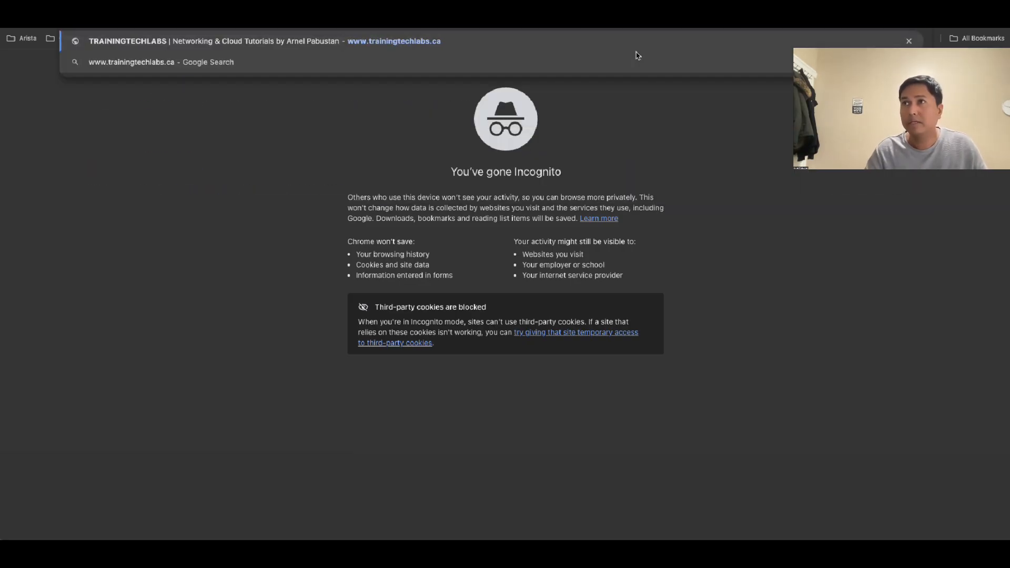
pyautogui.press('Return')
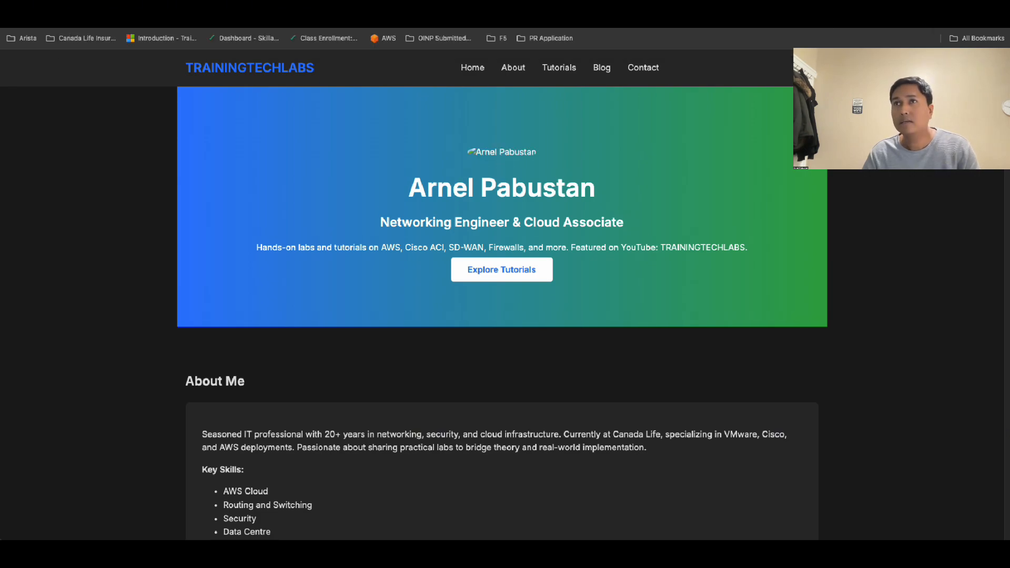
pyautogui.press('super+w')
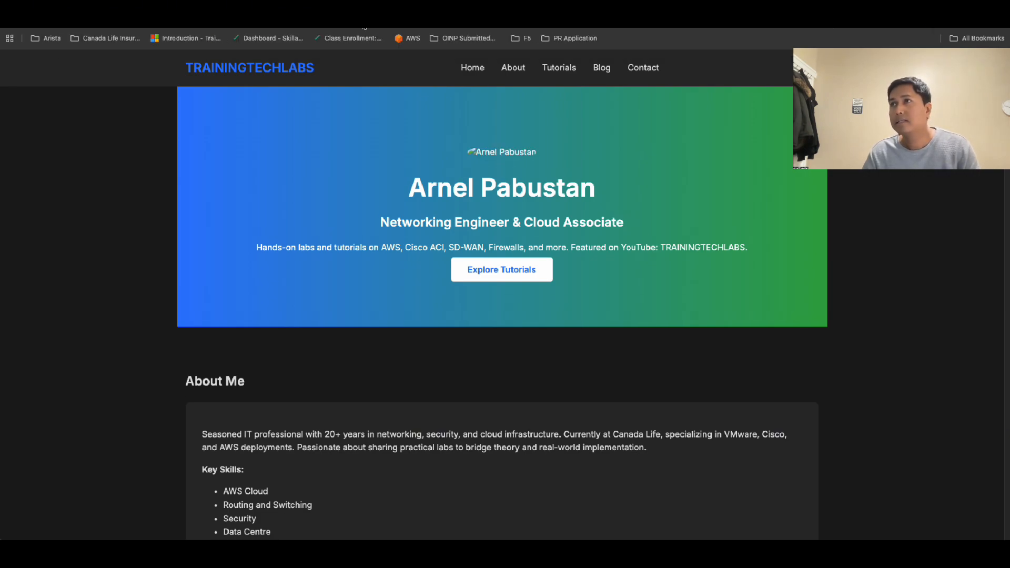
# In the F5 console, open the request log in performance monitoring for the www-trainingtechlabs load balancer
pyautogui.click(245, 10)
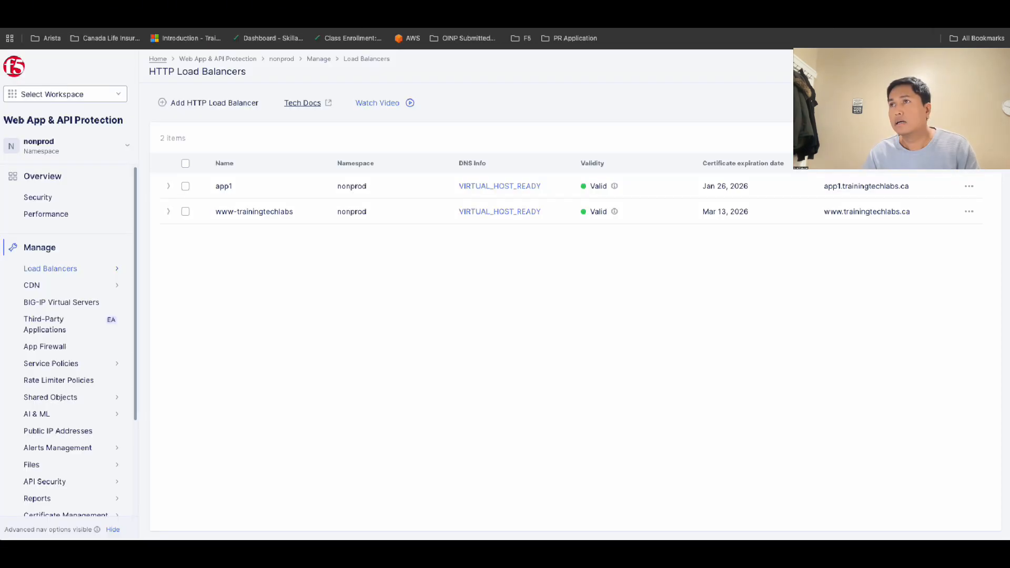
pyautogui.click(46, 214)
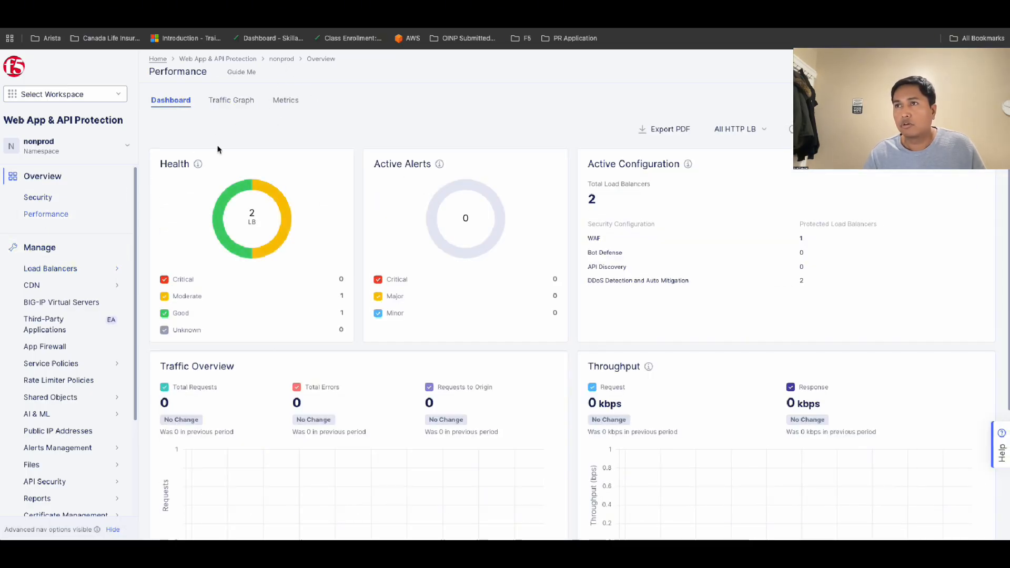
pyautogui.scroll(-3, 315, 190)
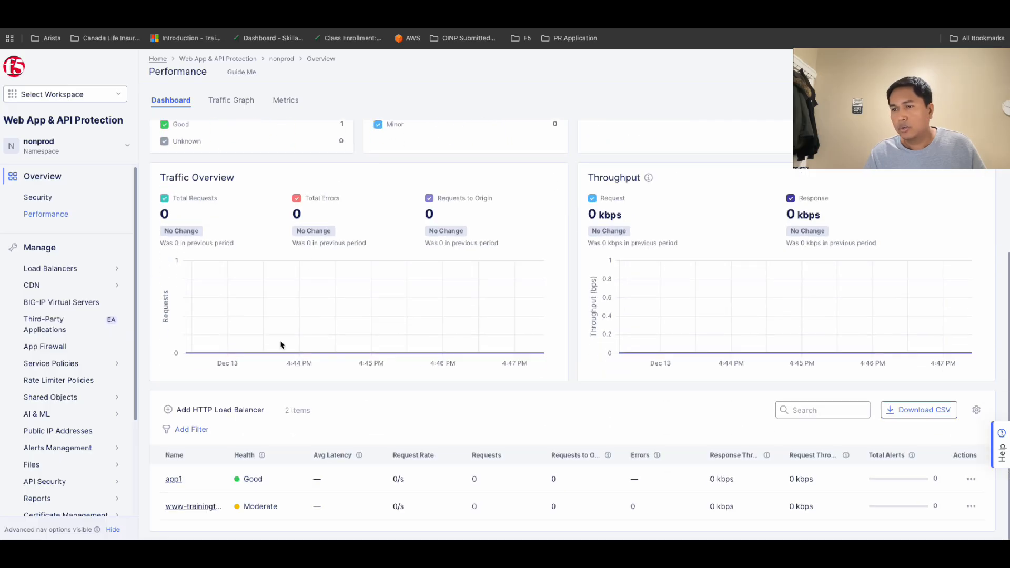
pyautogui.click(189, 508)
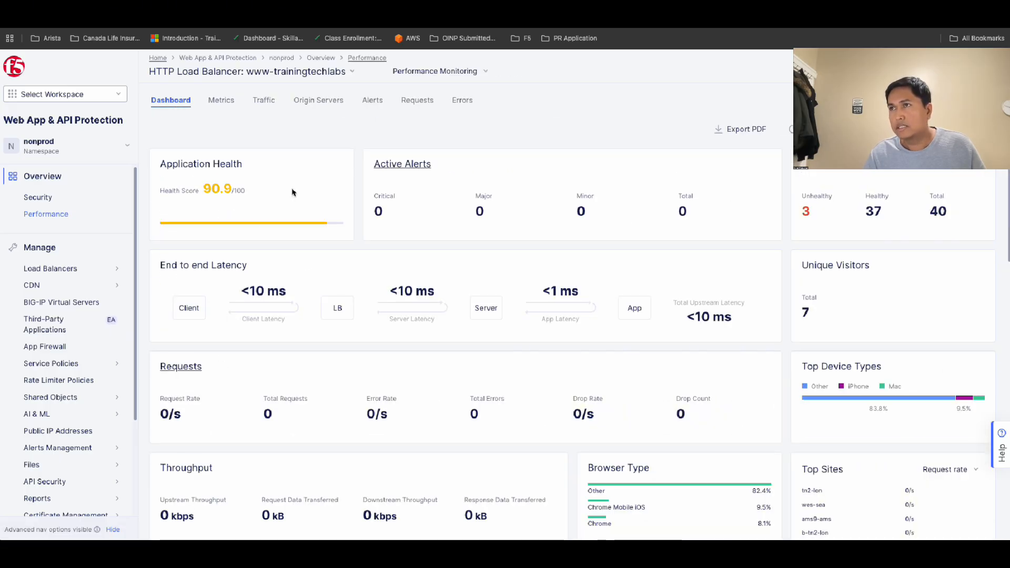
pyautogui.click(417, 101)
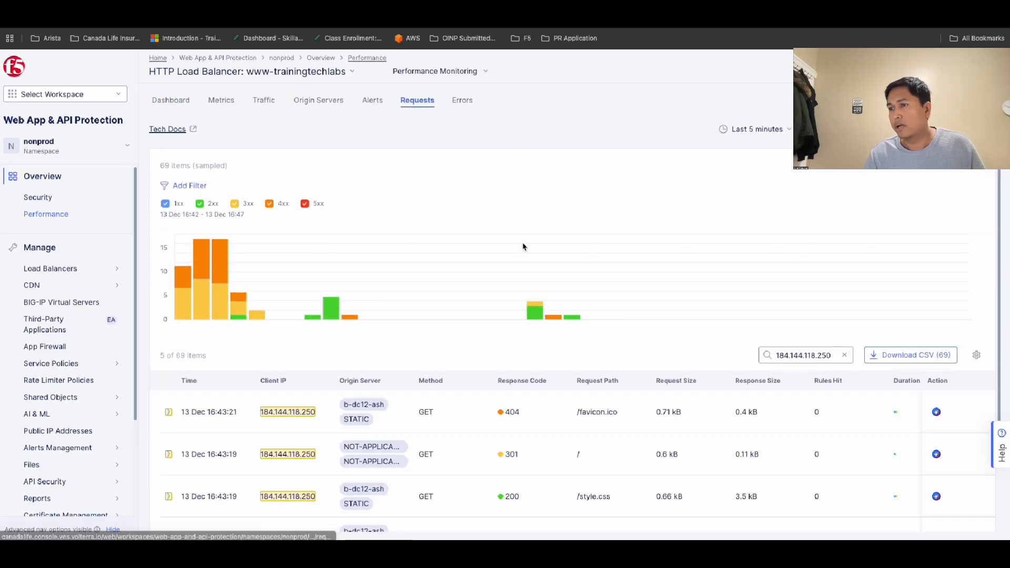
pyautogui.scroll(-1, 583, 411)
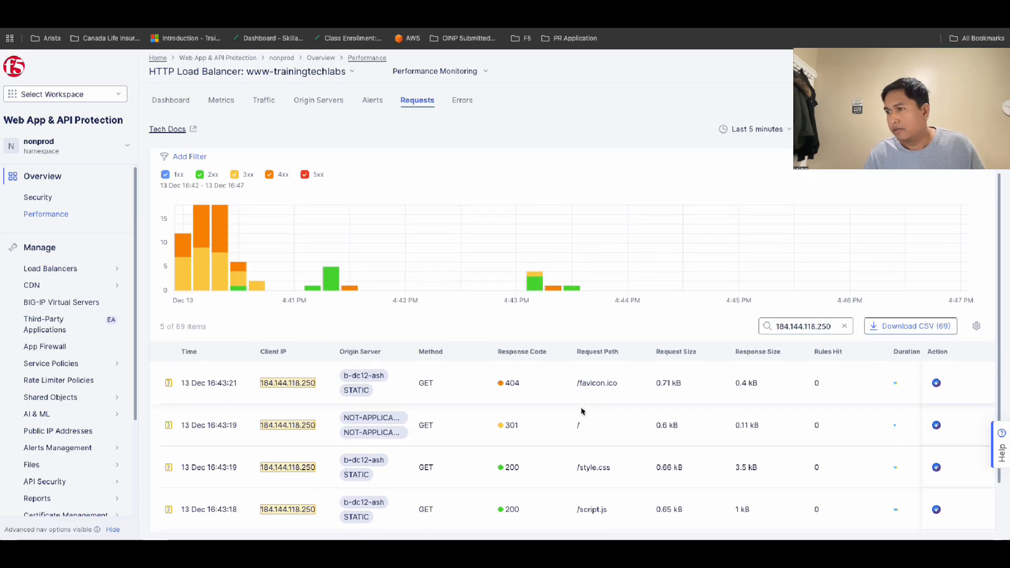
pyautogui.click(831, 313)
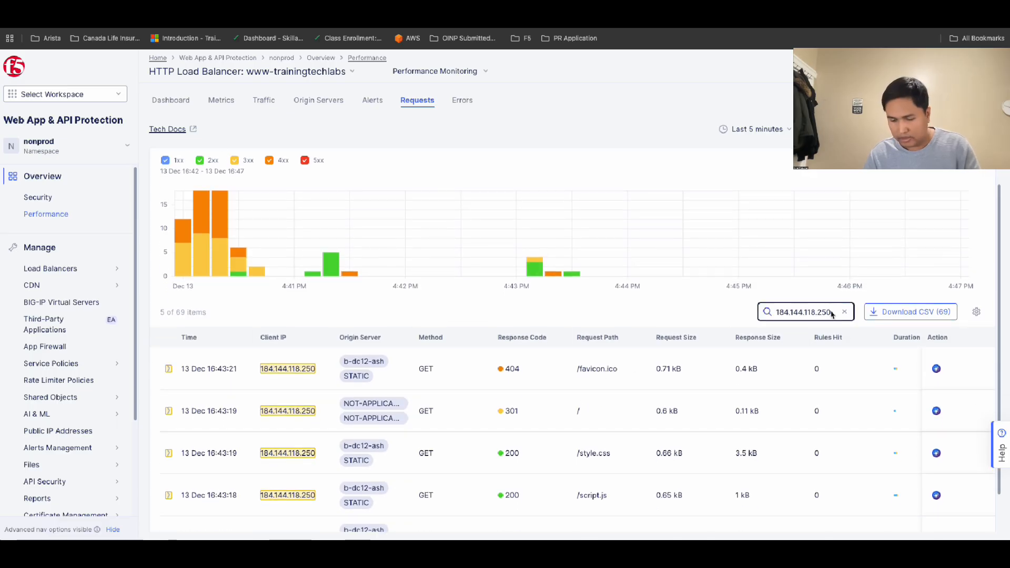
pyautogui.click(773, 130)
pyautogui.click(771, 174)
pyautogui.click(831, 270)
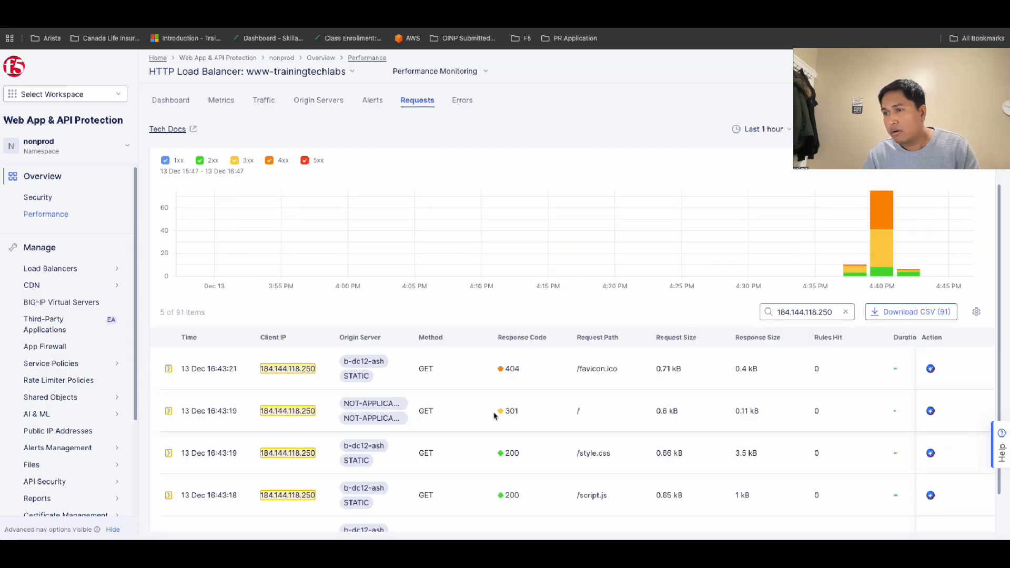
pyautogui.scroll(-1, 494, 414)
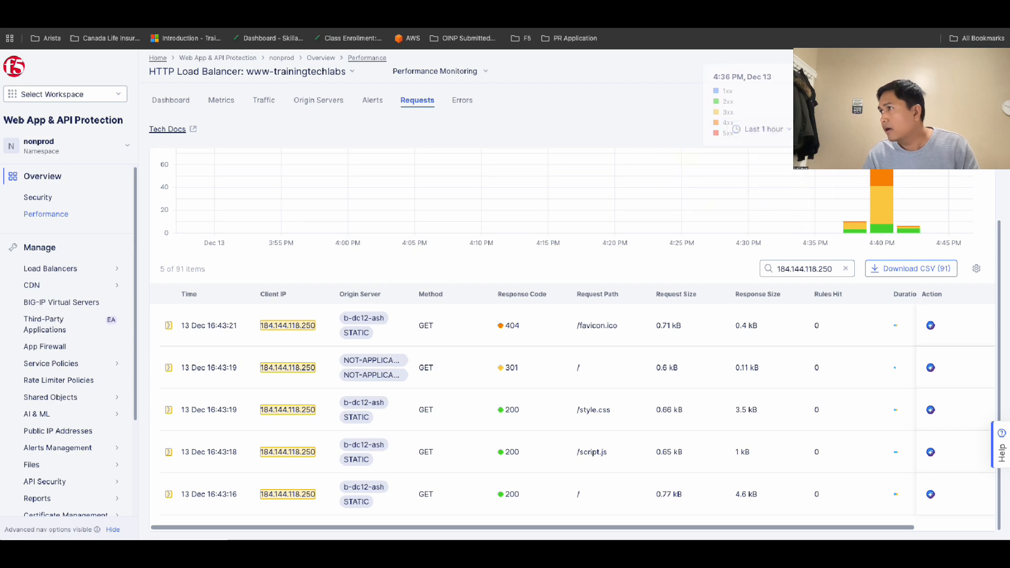
pyautogui.scroll(1, 519, 386)
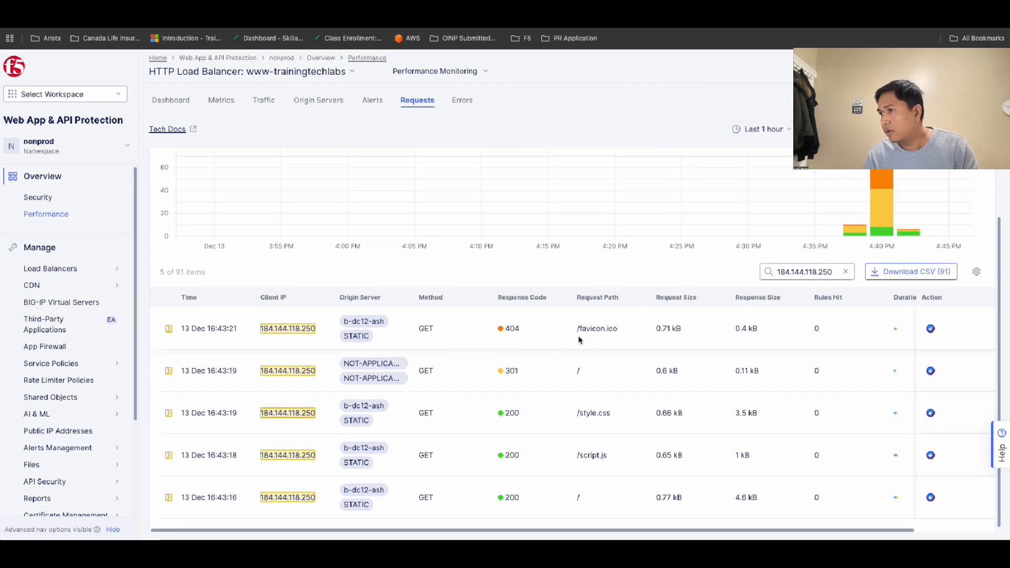
pyautogui.scroll(1, 515, 337)
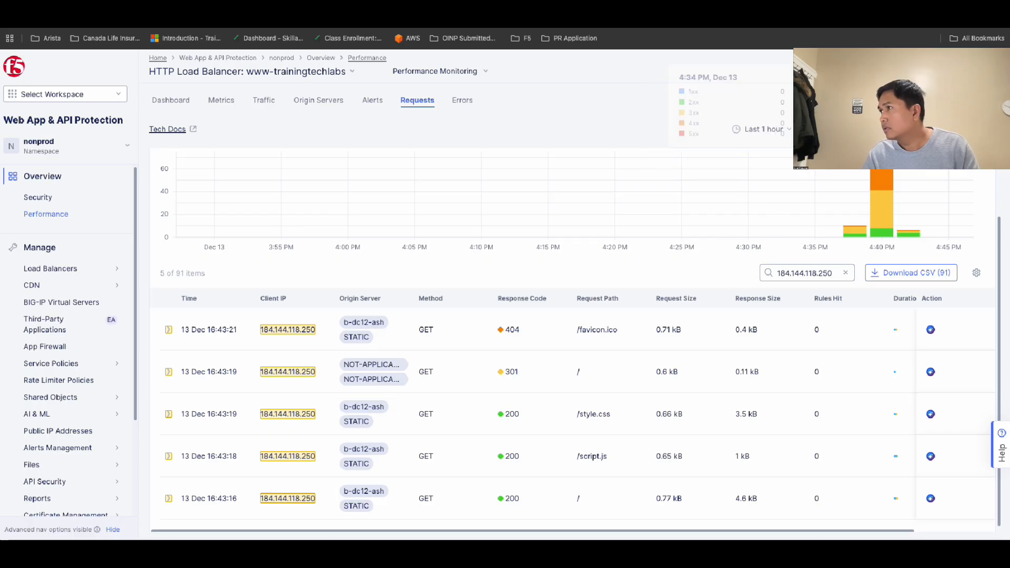
pyautogui.click(763, 129)
pyautogui.click(772, 157)
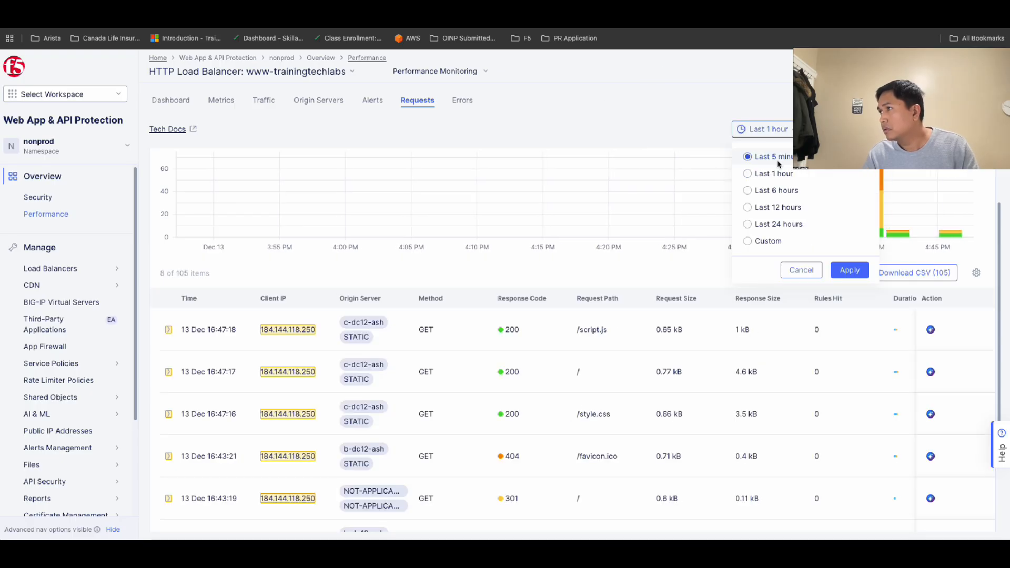
pyautogui.click(848, 270)
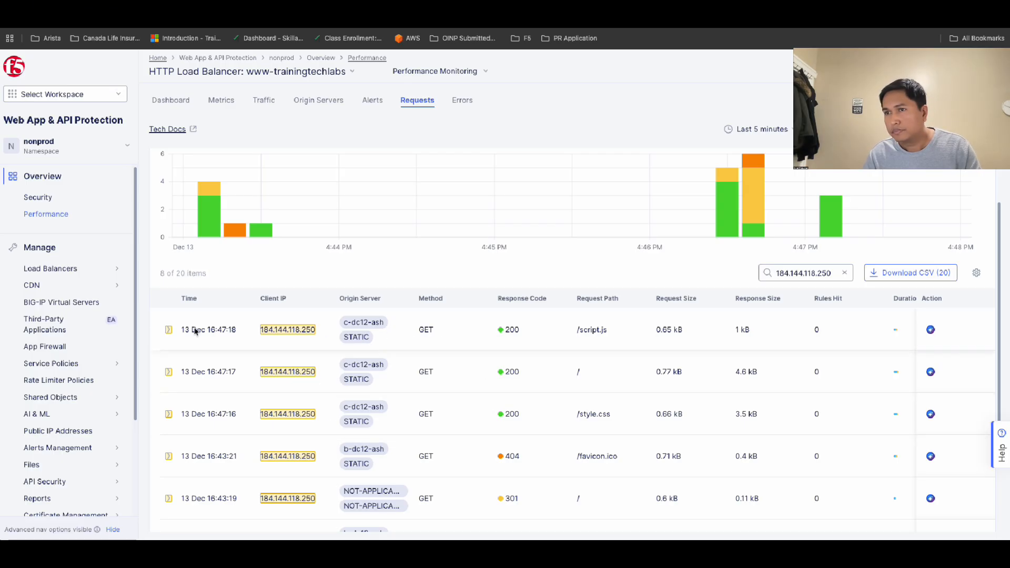
# Expand the newest /script.js request and examine its source and destination details, including the destination IP
pyautogui.click(169, 332)
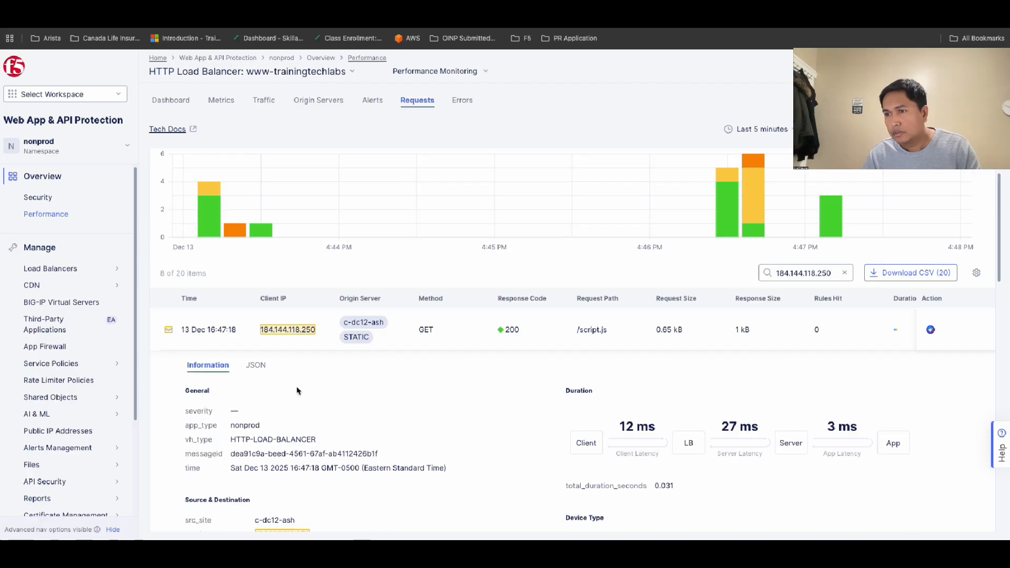
pyautogui.scroll(-2, 297, 391)
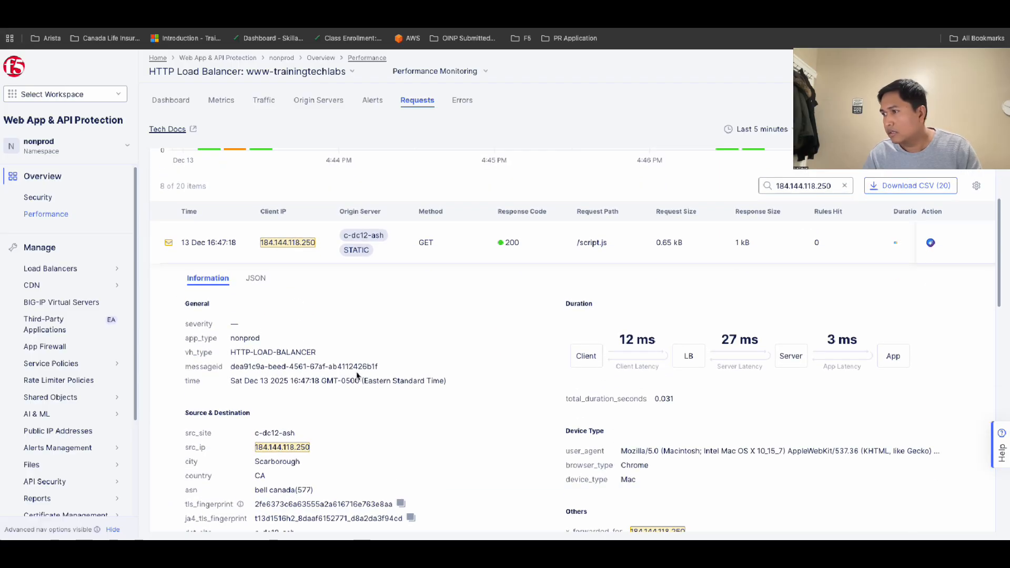
pyautogui.scroll(-2, 357, 374)
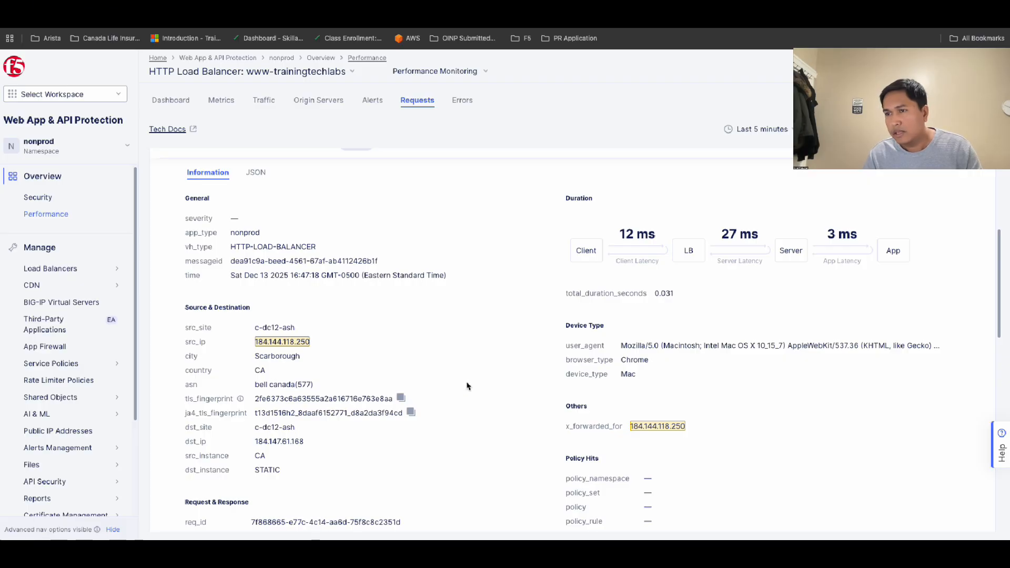
pyautogui.scroll(-1, 458, 390)
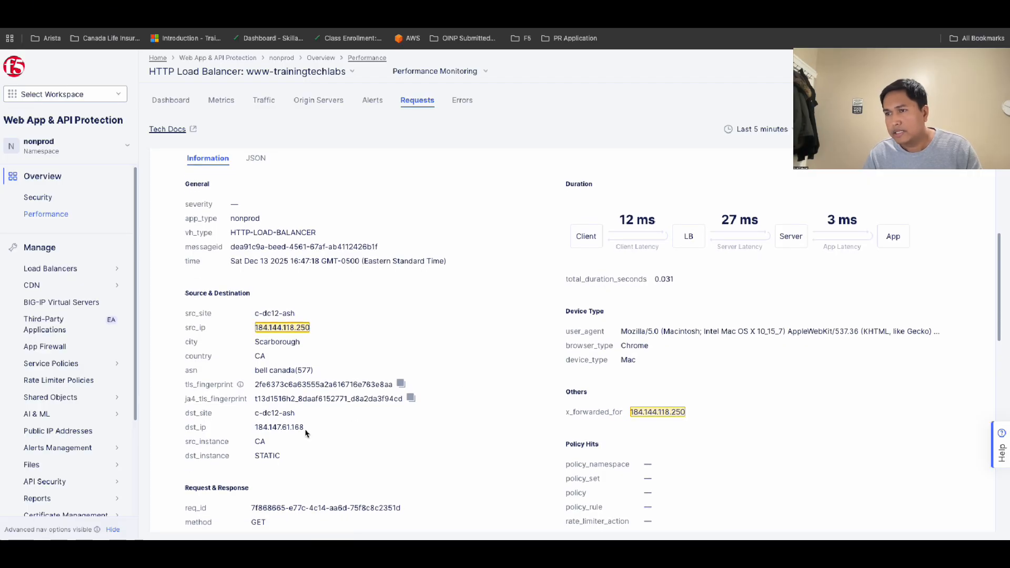
# Compare the /script.js request's destination IP with the origin servers in the draw.io diagram, and collapse the request in the F5 log
pyautogui.moveTo(305, 432); pyautogui.dragTo(256, 428)
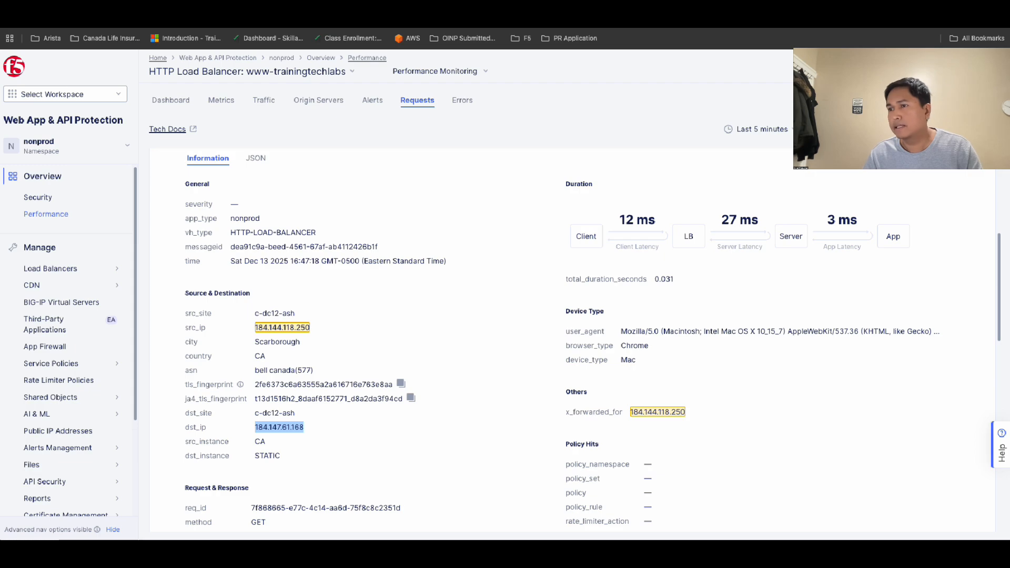
pyautogui.hotkey('ctrl', 'Tab')
pyautogui.click(689, 390)
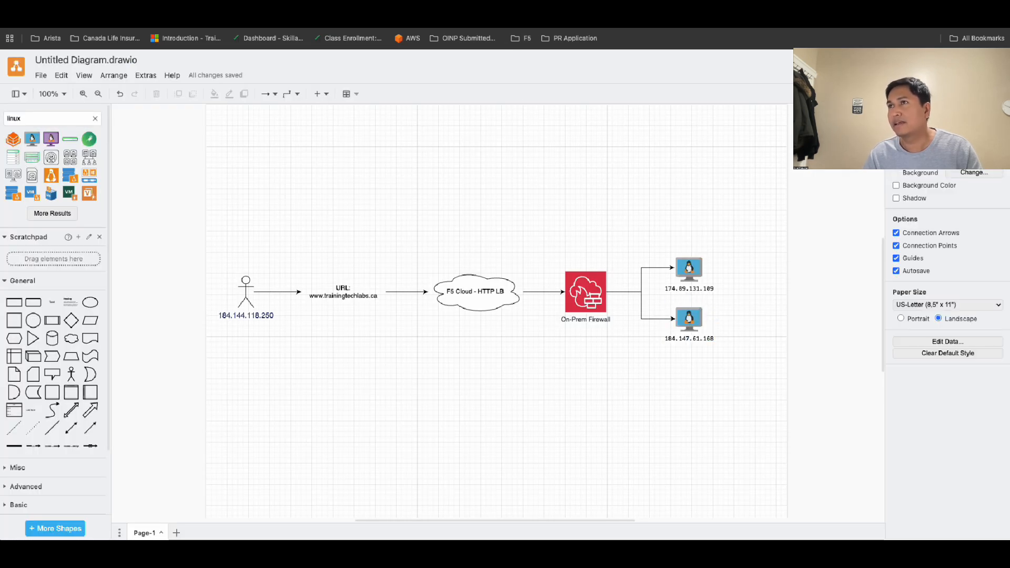
pyautogui.hotkey('ctrl', 'shift', 'Tab')
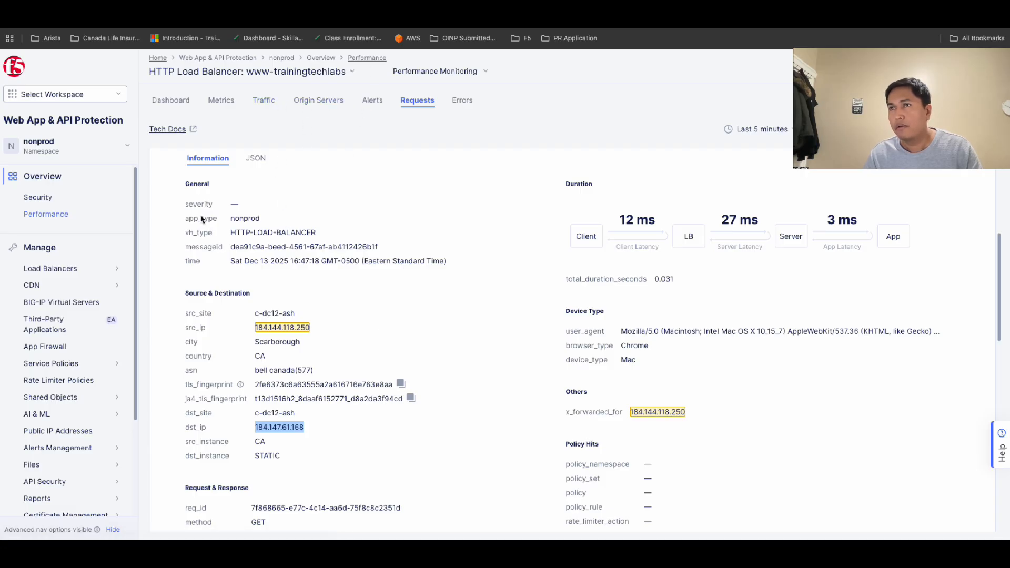
pyautogui.scroll(-2, 223, 220)
pyautogui.scroll(8, 223, 220)
pyautogui.scroll(-4, 205, 237)
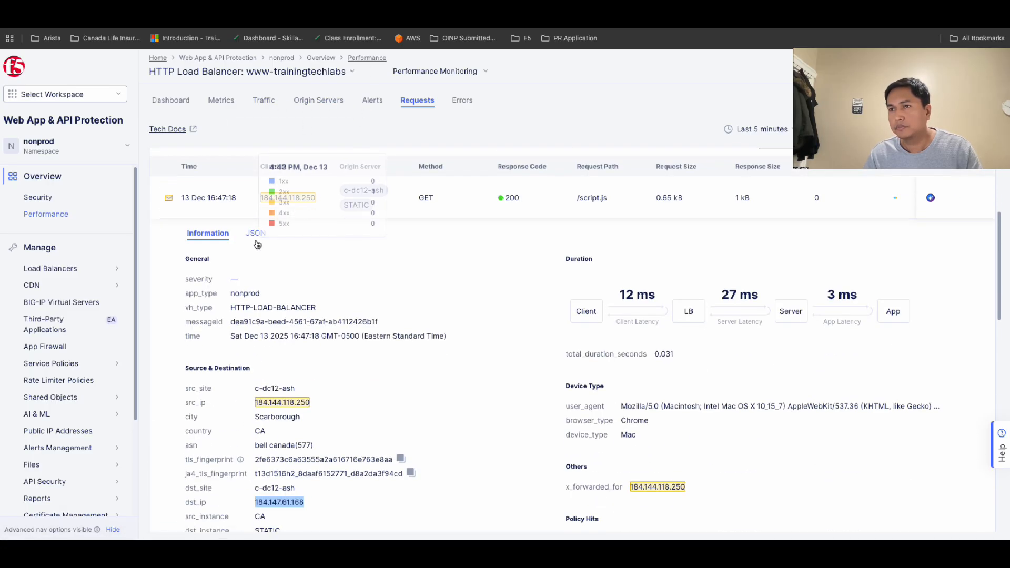
pyautogui.click(168, 198)
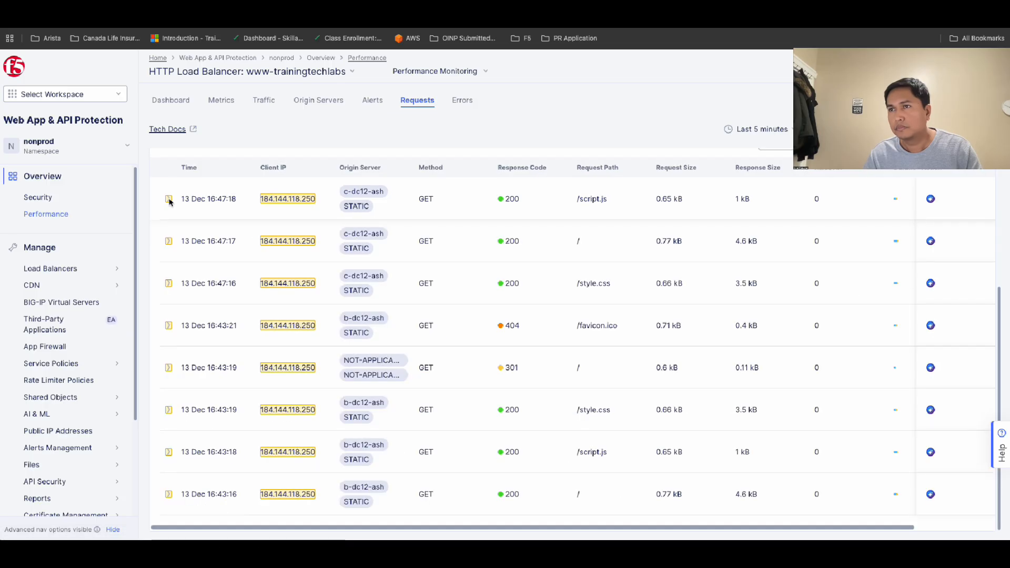
# Expand the 16:47:17 request for /, examine its destination IP, and collapse the entry
pyautogui.click(170, 242)
pyautogui.scroll(-1, 335, 383)
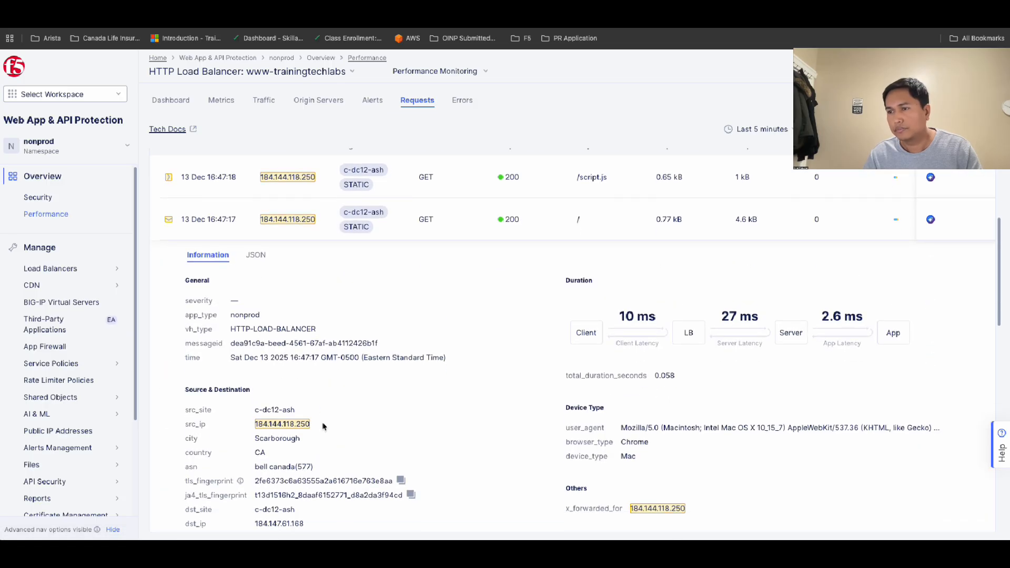
pyautogui.scroll(-3, 323, 426)
pyautogui.moveTo(313, 440); pyautogui.dragTo(258, 432)
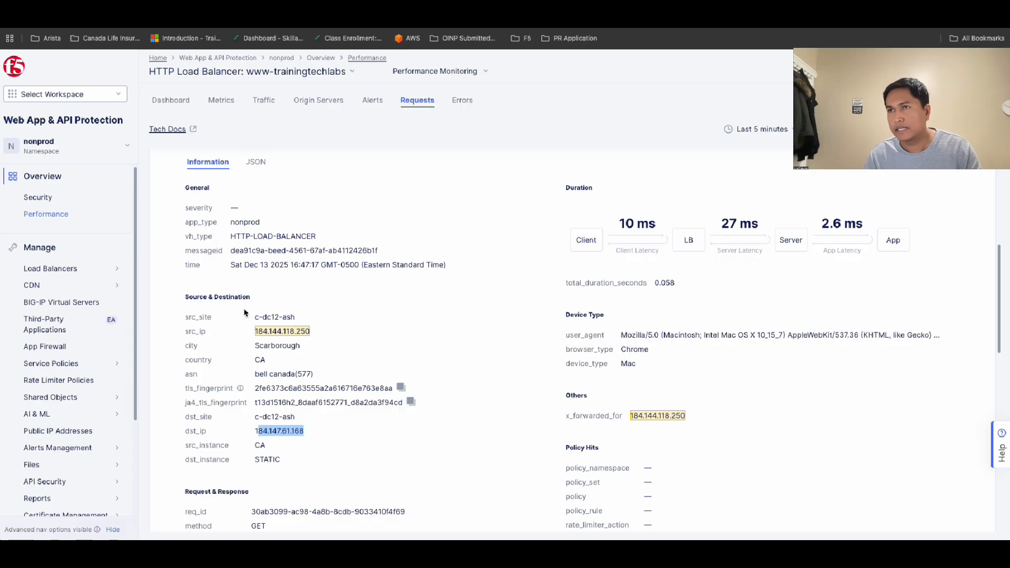
pyautogui.scroll(3, 215, 221)
pyautogui.click(169, 206)
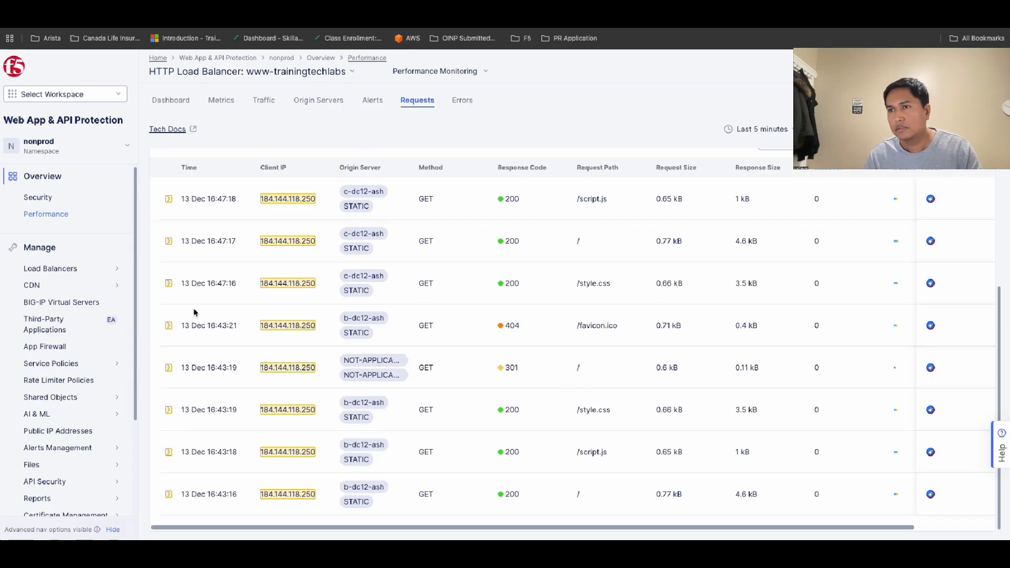
# Expand the 16:43:19 /style.css request, compare its destination IP with the draw.io diagram's servers, and collapse the entry in the F5 log
pyautogui.click(168, 410)
pyautogui.scroll(-5, 210, 415)
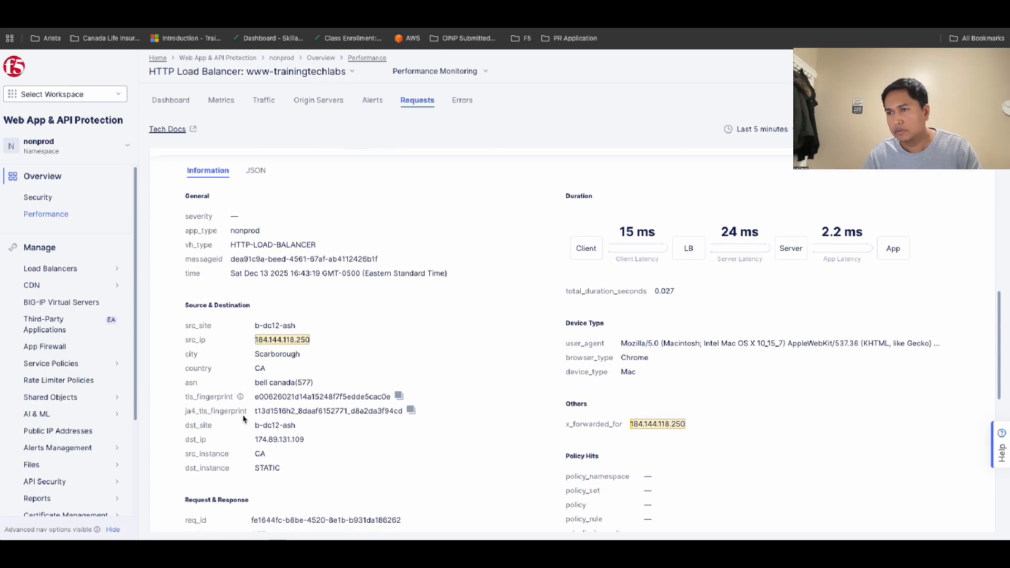
pyautogui.moveTo(304, 442); pyautogui.dragTo(252, 442)
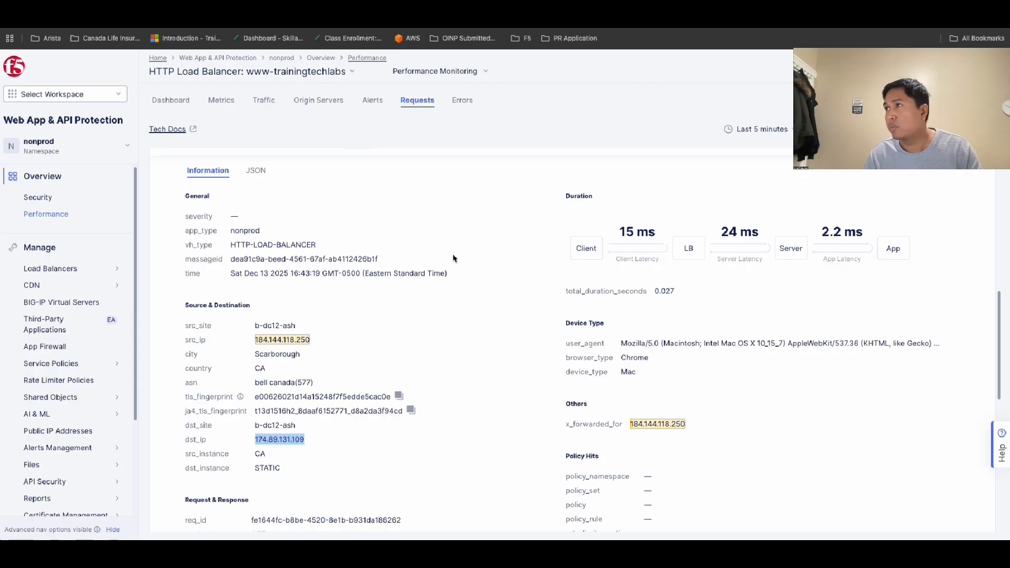
pyautogui.hotkey('ctrl', 'Tab')
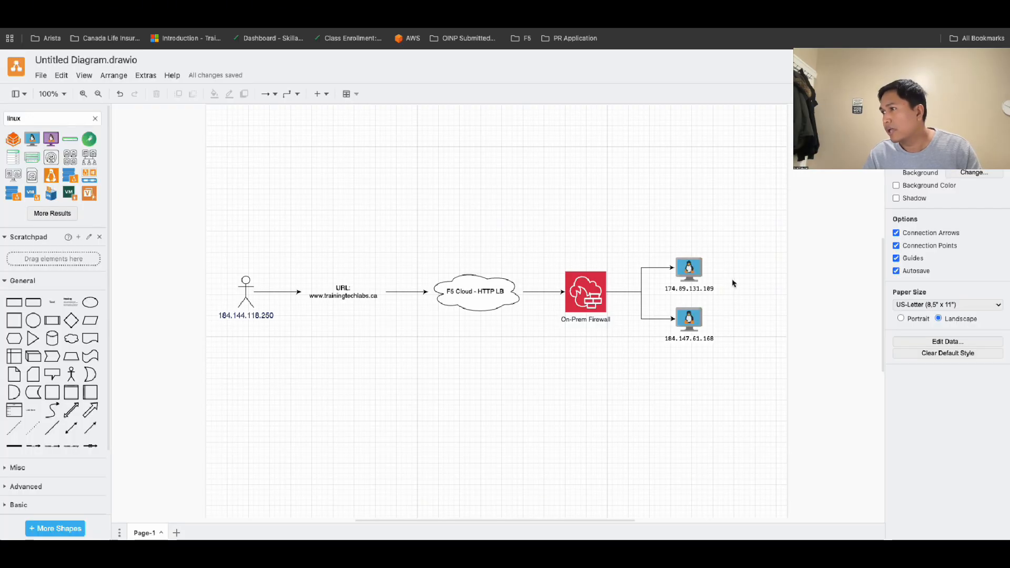
pyautogui.click(692, 274)
pyautogui.click(721, 204)
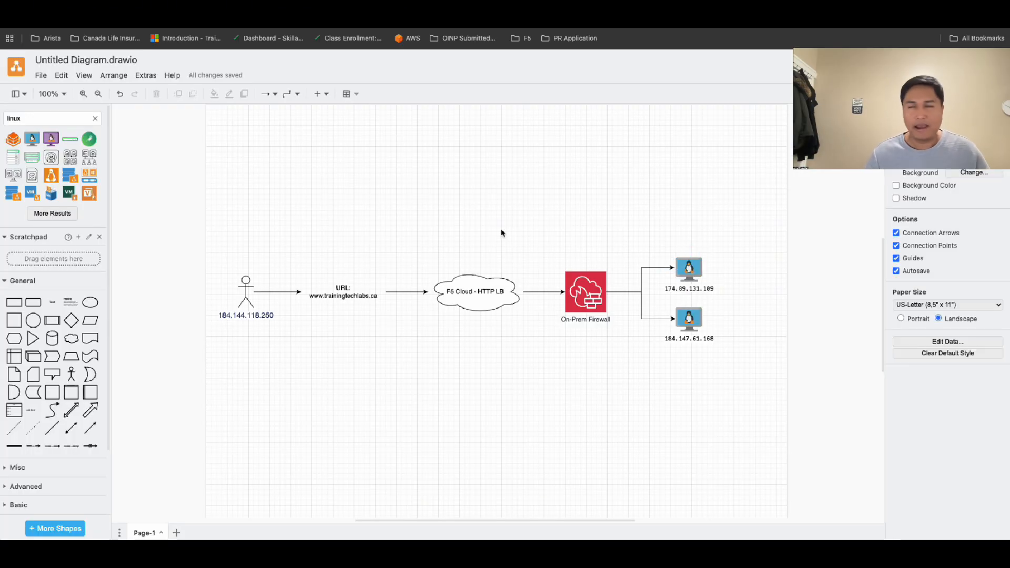
pyautogui.click(514, 10)
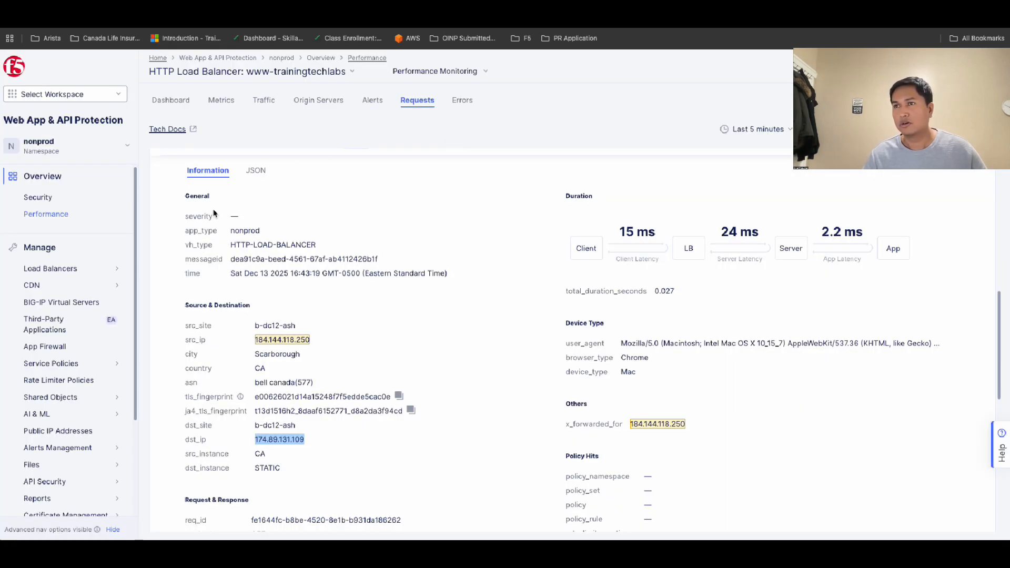
pyautogui.scroll(8, 214, 212)
pyautogui.scroll(-3, 214, 212)
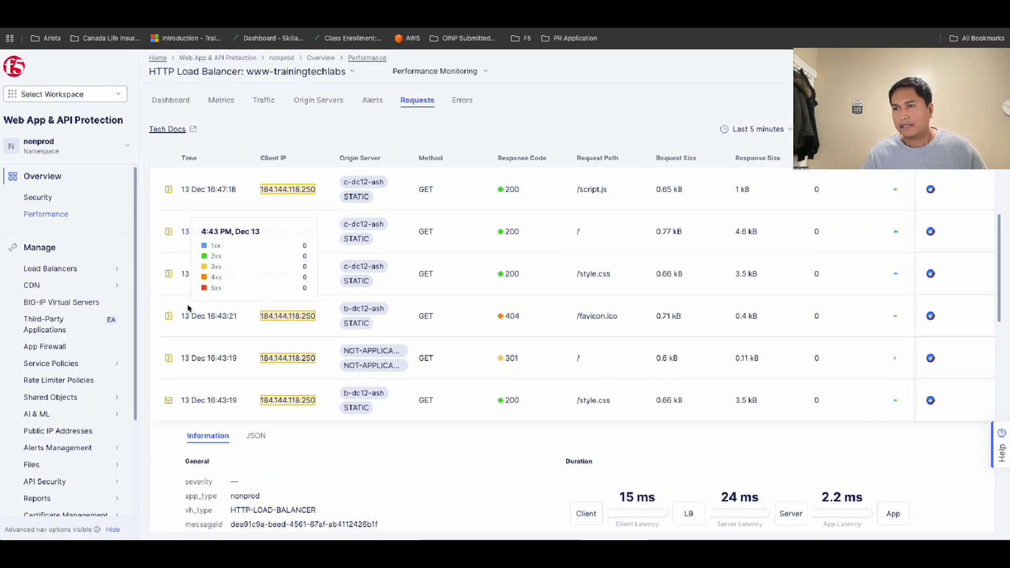
pyautogui.click(168, 399)
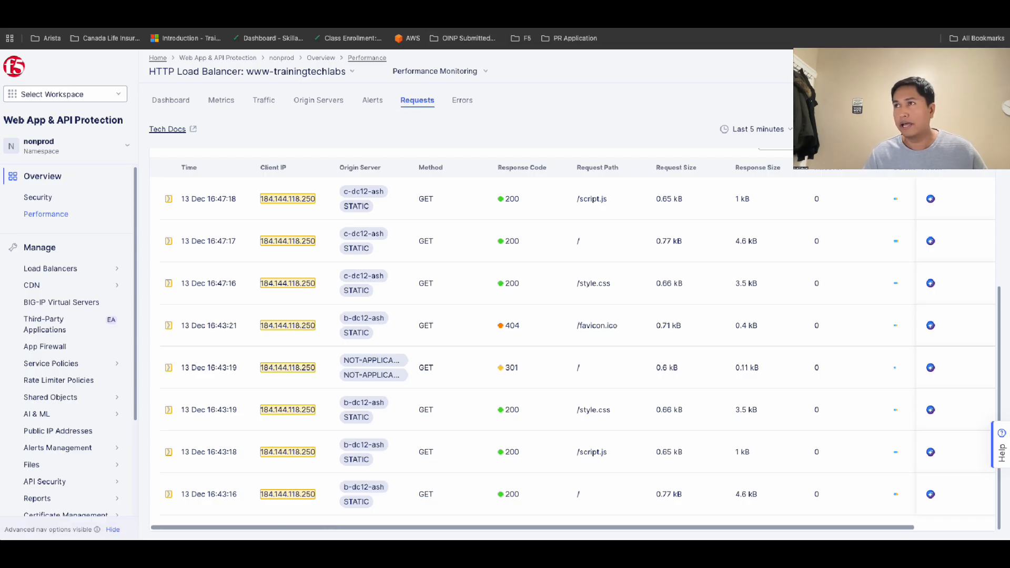
# Switch to the draw.io diagram, duplicate the F5 Cloud - HTTP LB cloud, and place the copy below the original
pyautogui.click(447, 10)
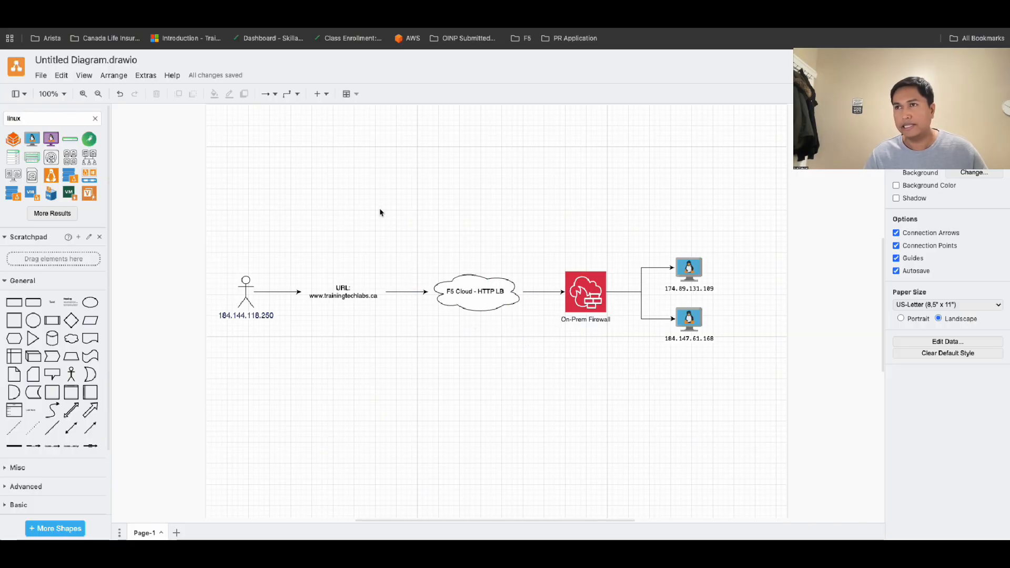
pyautogui.rightClick(476, 300)
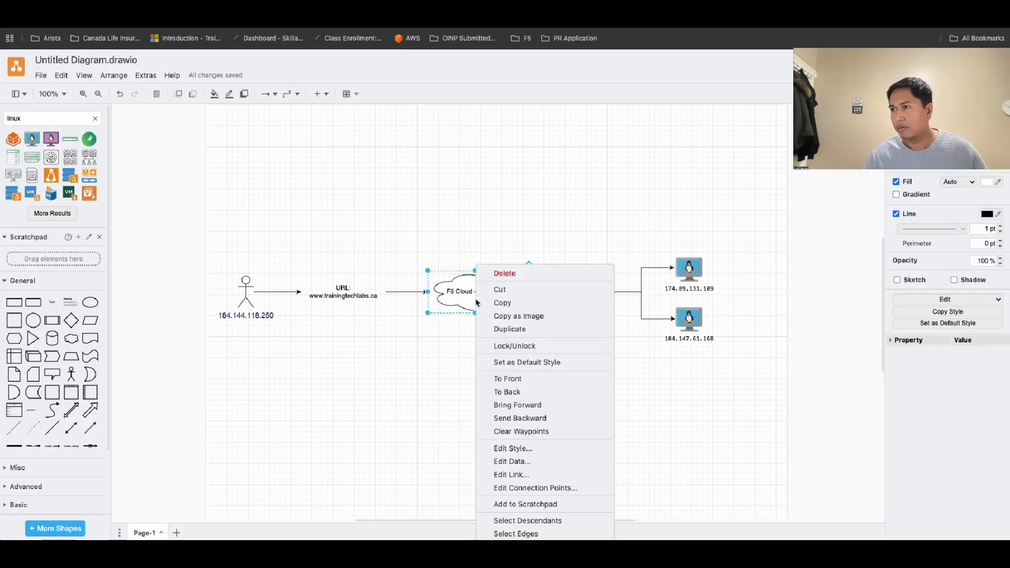
pyautogui.click(519, 303)
pyautogui.rightClick(484, 309)
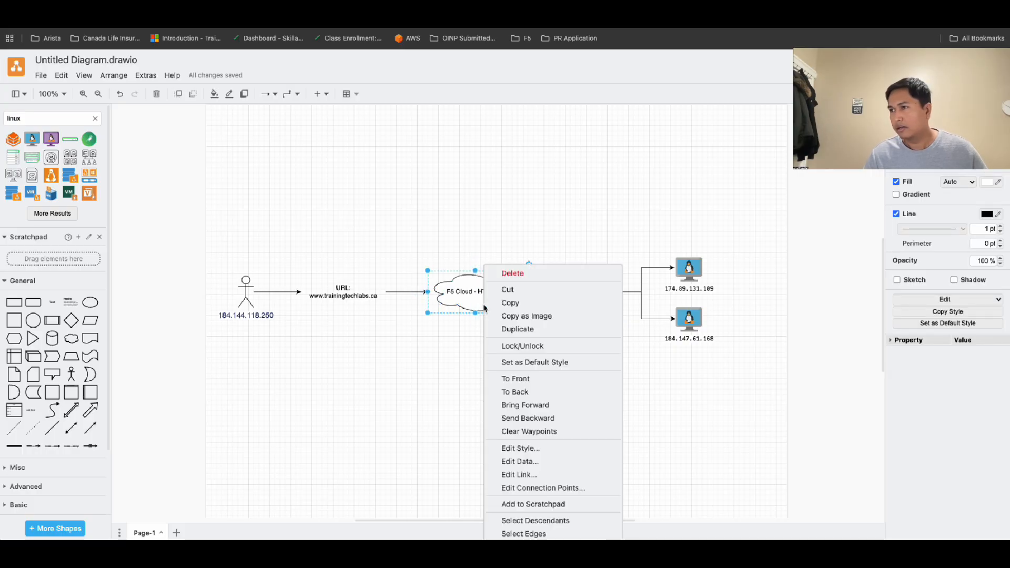
pyautogui.click(540, 331)
pyautogui.moveTo(489, 313); pyautogui.dragTo(484, 367)
# Relabel the duplicated cloud as F5 CDN and align it vertically under the F5 Cloud - HTTP LB cloud
pyautogui.doubleClick(485, 367)
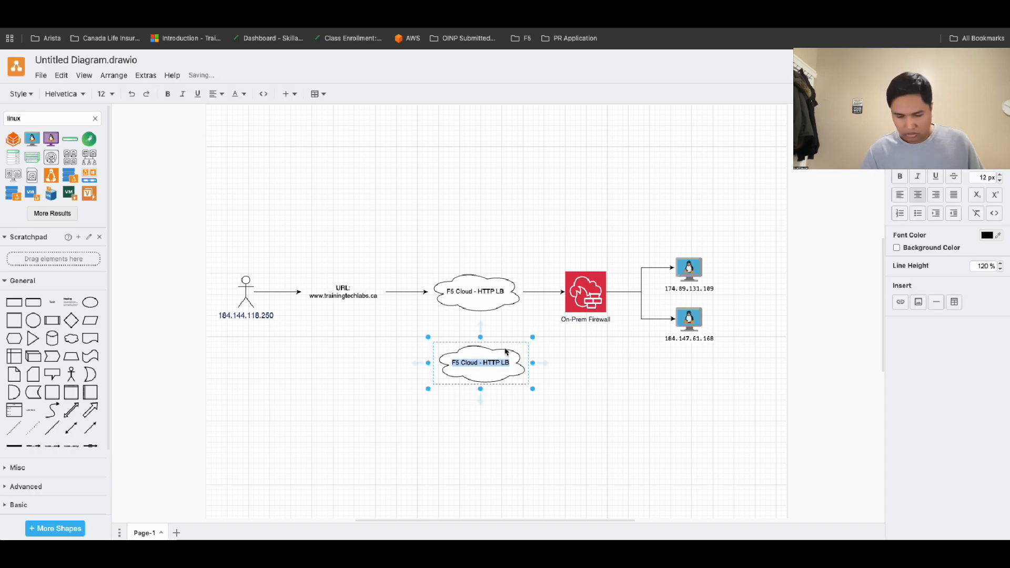
pyautogui.press('Right')
pyautogui.press('BackSpace')
pyautogui.press('BackSpace')
pyautogui.press('BackSpace')
pyautogui.press('BackSpace')
pyautogui.press('BackSpace')
pyautogui.press('BackSpace')
pyautogui.press('BackSpace')
pyautogui.press('BackSpace')
pyautogui.press('BackSpace')
pyautogui.press('BackSpace')
pyautogui.press('BackSpace')
pyautogui.press('BackSpace')
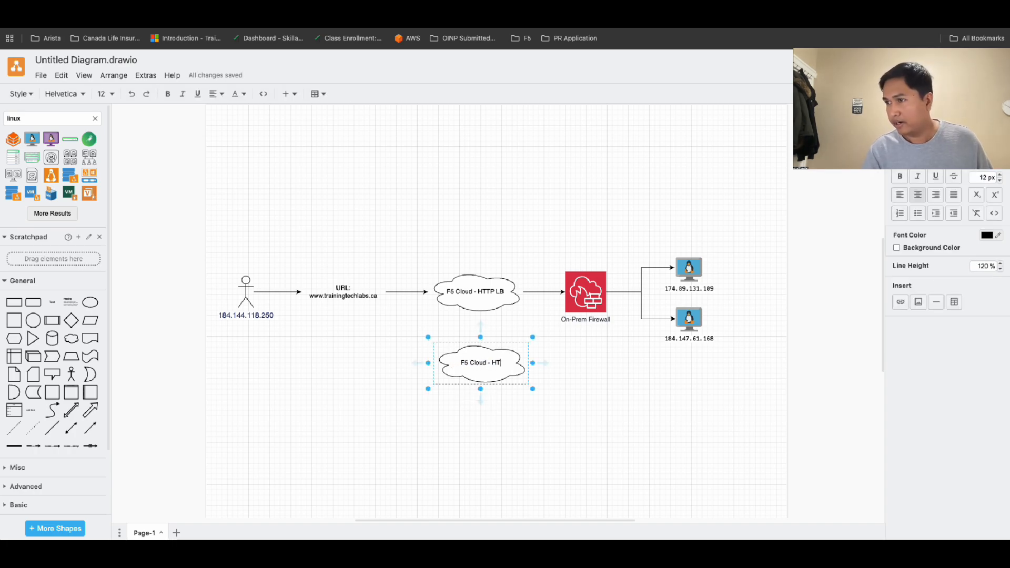
pyautogui.press('BackSpace')
pyautogui.press('BackSpace')
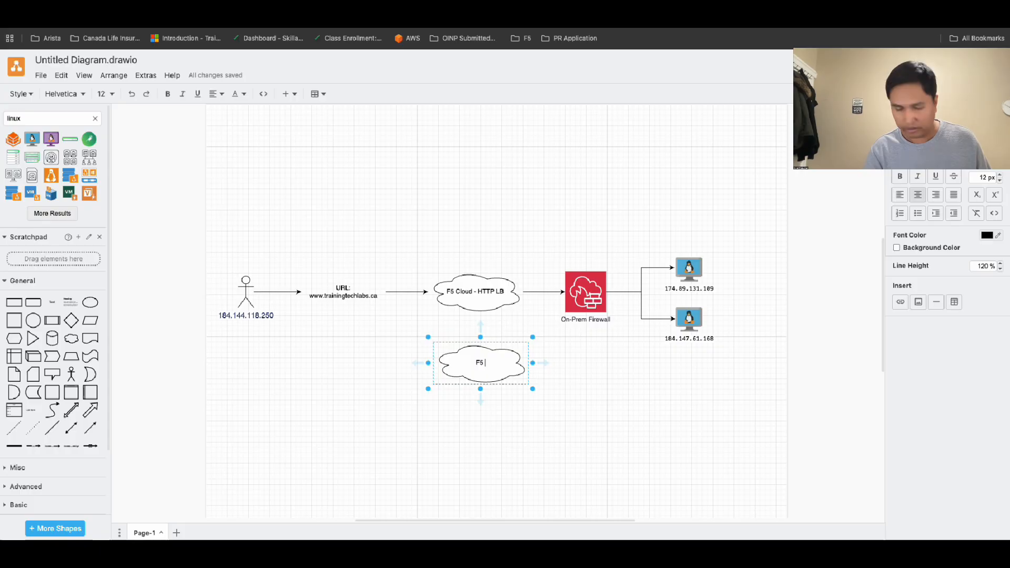
pyautogui.write('DN')
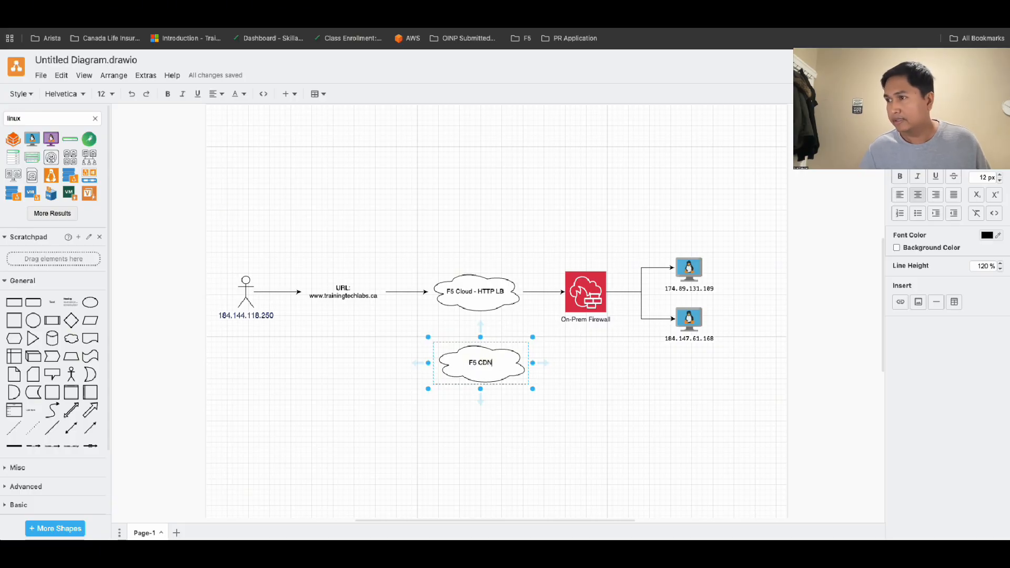
pyautogui.click(561, 351)
pyautogui.moveTo(495, 368); pyautogui.dragTo(490, 367)
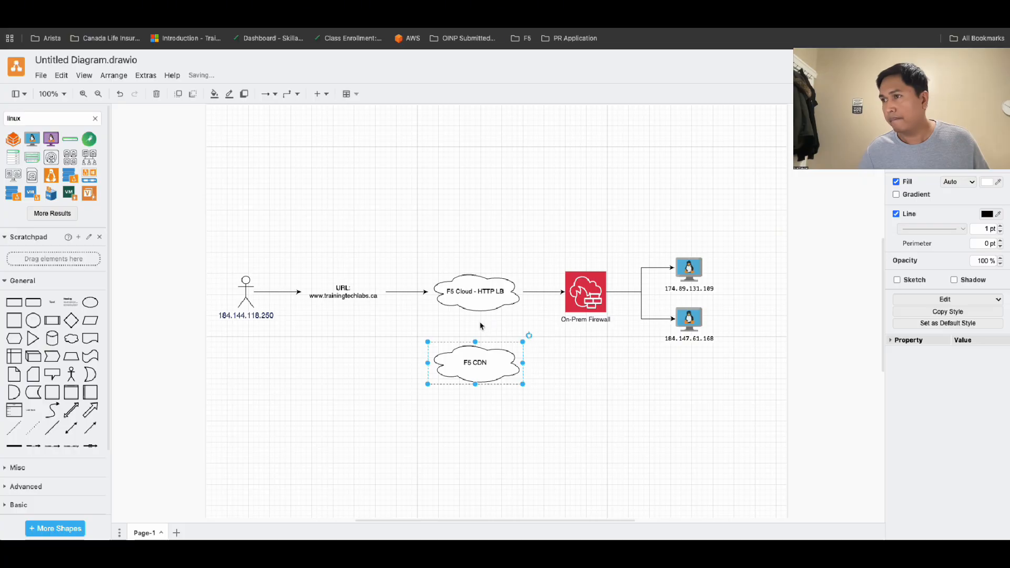
# Connect the F5 Cloud - HTTP LB cloud to the F5 CDN cloud with a downward arrow
pyautogui.click(547, 292)
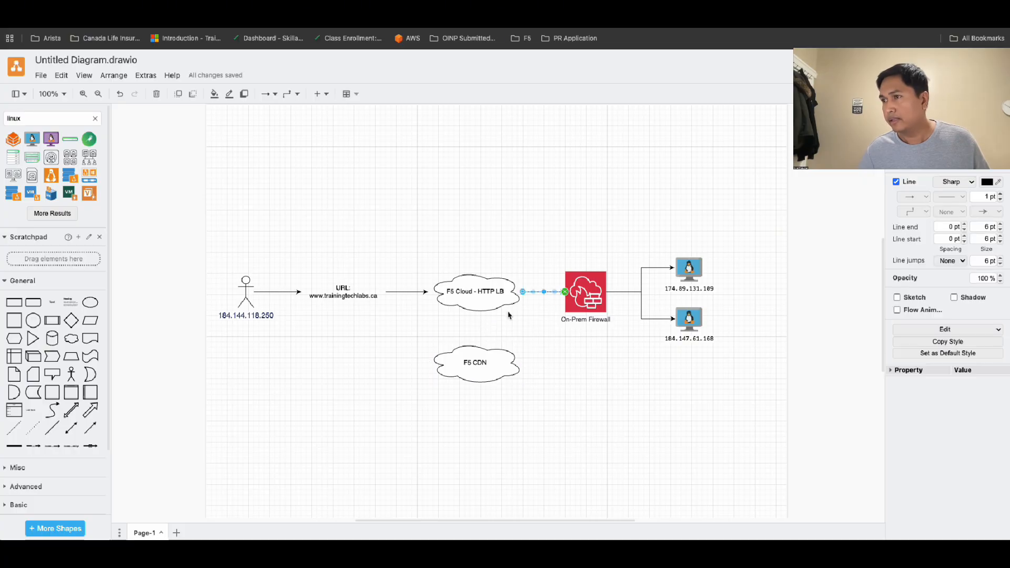
pyautogui.click(480, 296)
pyautogui.moveTo(475, 320); pyautogui.dragTo(476, 344)
pyautogui.click(548, 353)
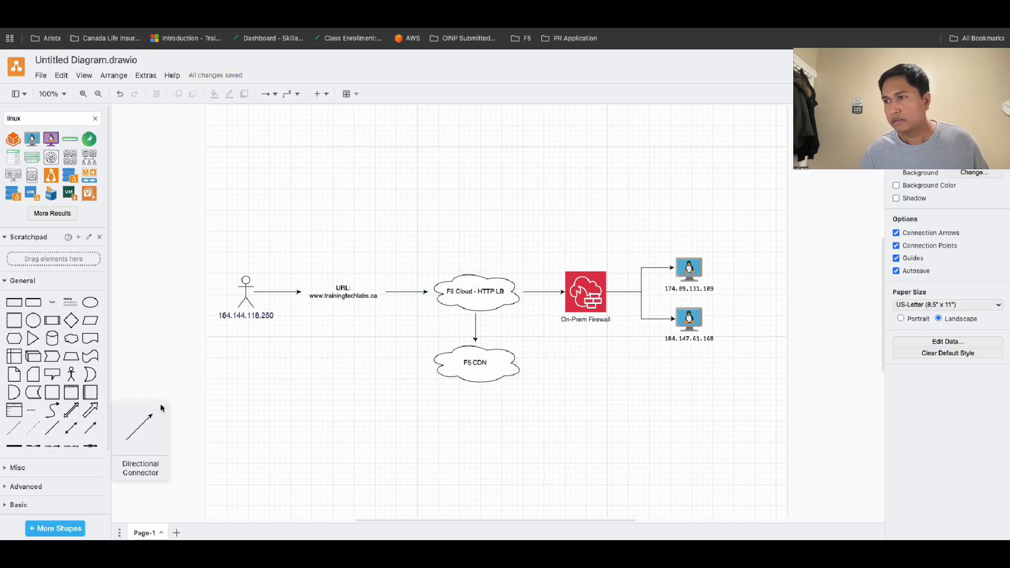
# Add a return arrow from the F5 CDN cloud to the lower edge of the F5 Cloud - HTTP LB cloud
pyautogui.click(496, 365)
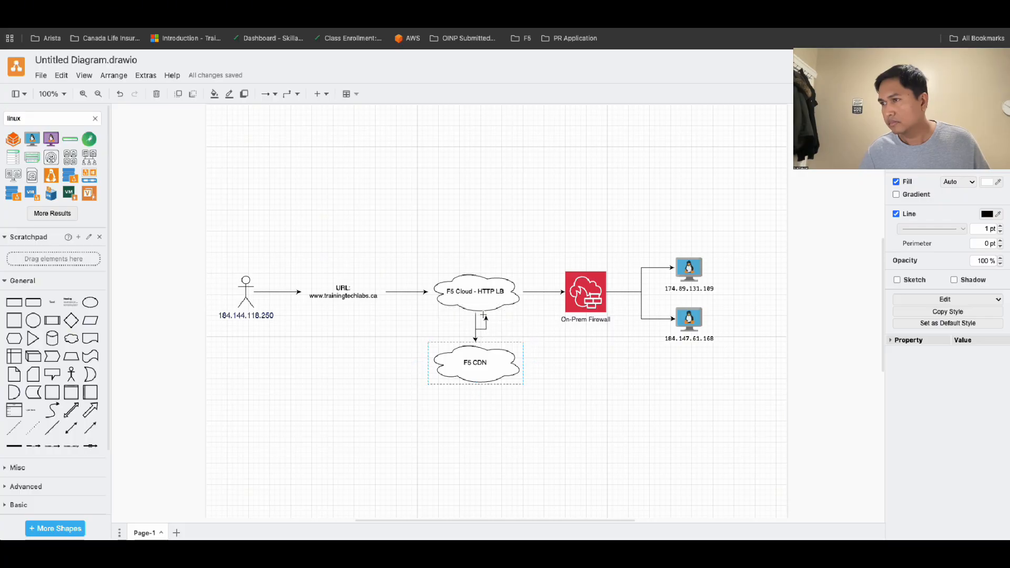
pyautogui.moveTo(483, 333); pyautogui.dragTo(496, 311)
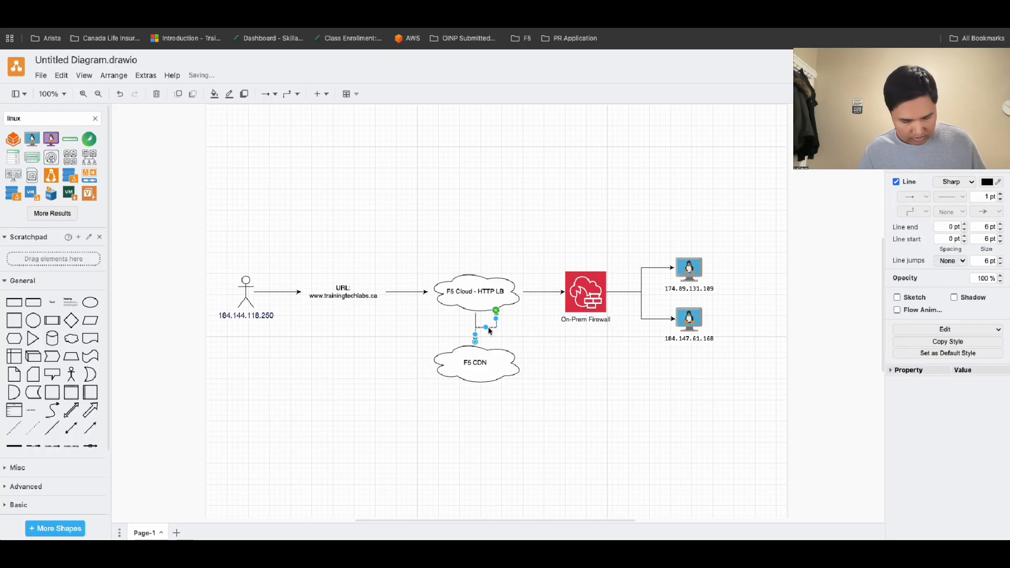
pyautogui.click(565, 345)
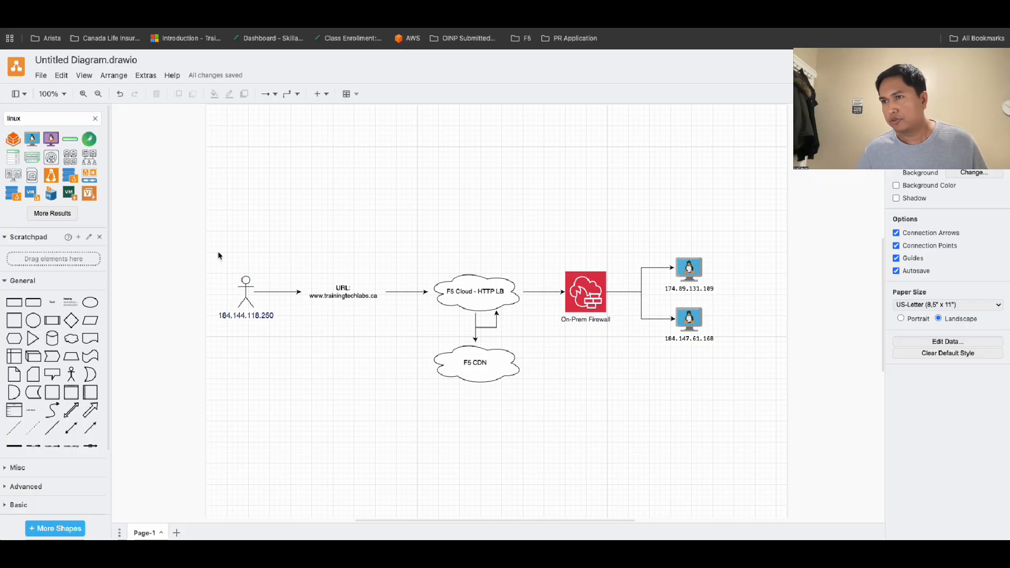
# Examine the diagram's traffic path from the client through the load balancer, F5 CDN and firewall to the origin servers
pyautogui.moveTo(219, 256); pyautogui.dragTo(410, 349)
pyautogui.click(336, 354)
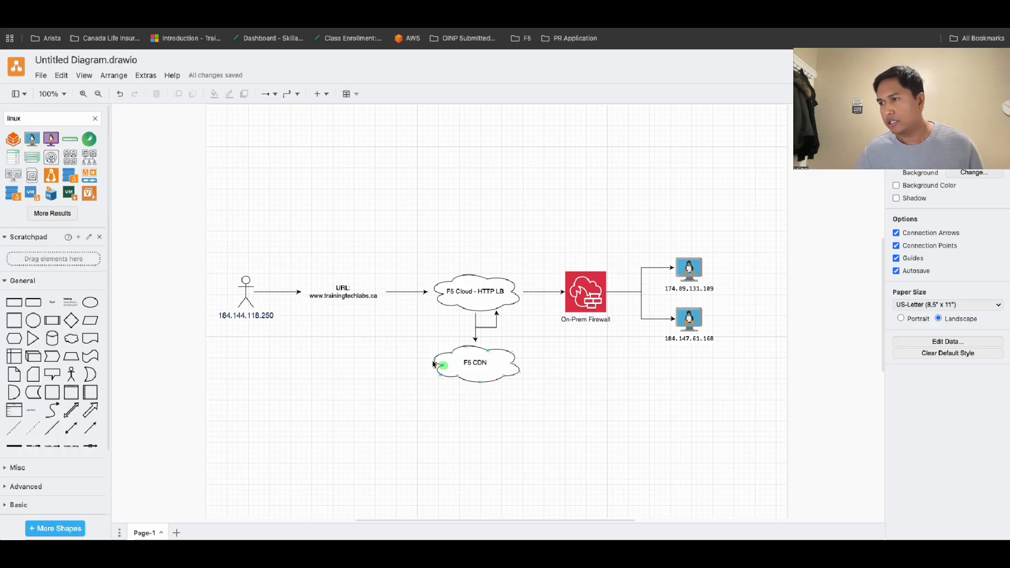
pyautogui.moveTo(410, 334); pyautogui.dragTo(548, 404)
pyautogui.click(555, 398)
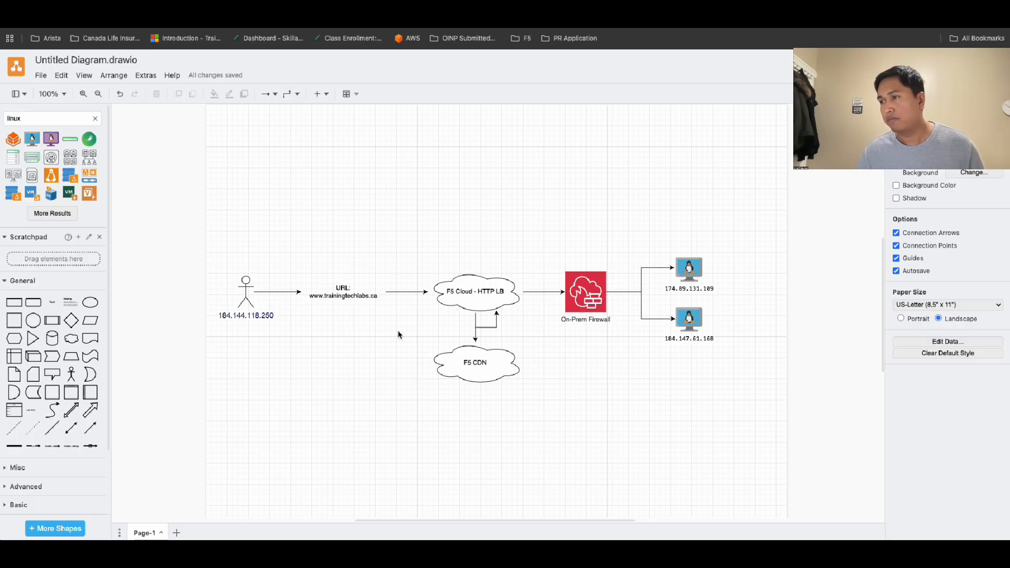
pyautogui.moveTo(398, 335); pyautogui.dragTo(568, 413)
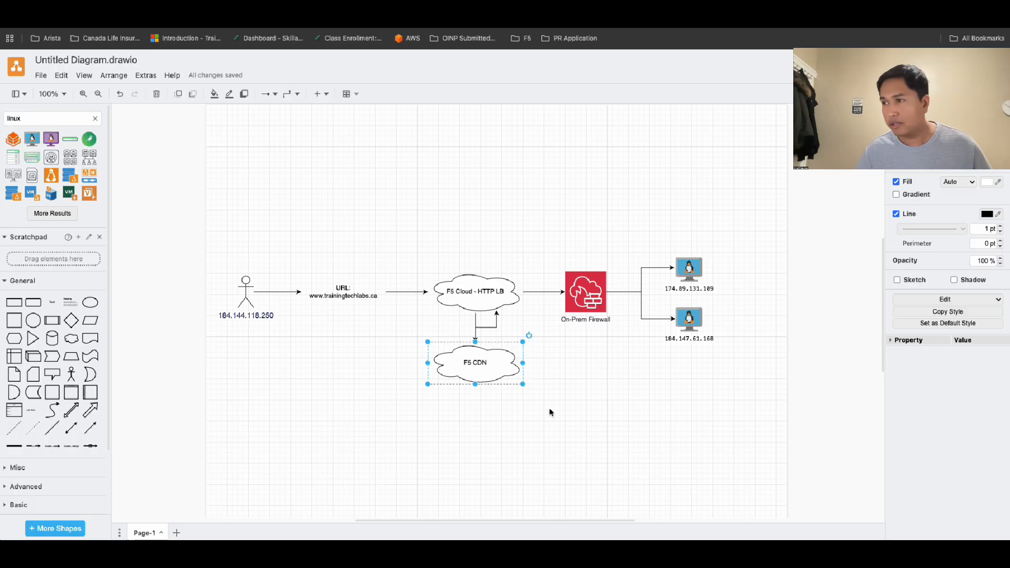
pyautogui.click(577, 392)
pyautogui.moveTo(397, 339); pyautogui.dragTo(555, 407)
pyautogui.click(627, 388)
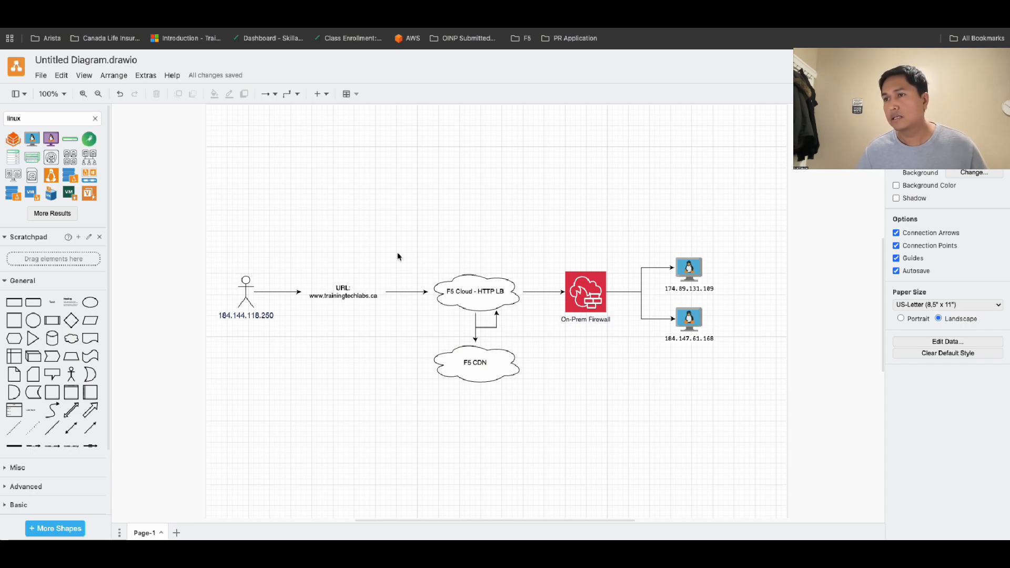
pyautogui.moveTo(217, 253); pyautogui.dragTo(753, 351)
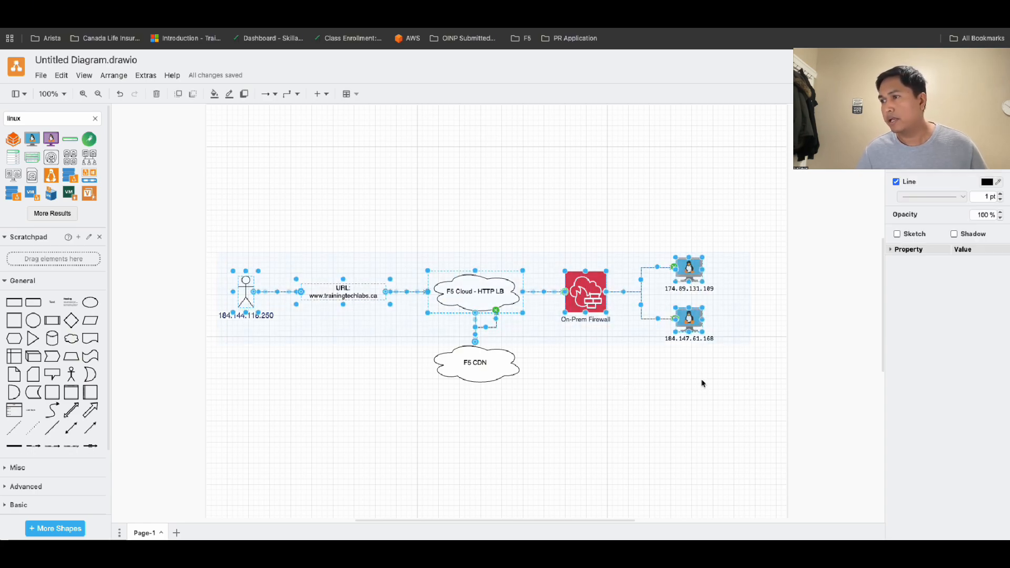
pyautogui.click(701, 383)
pyautogui.click(489, 374)
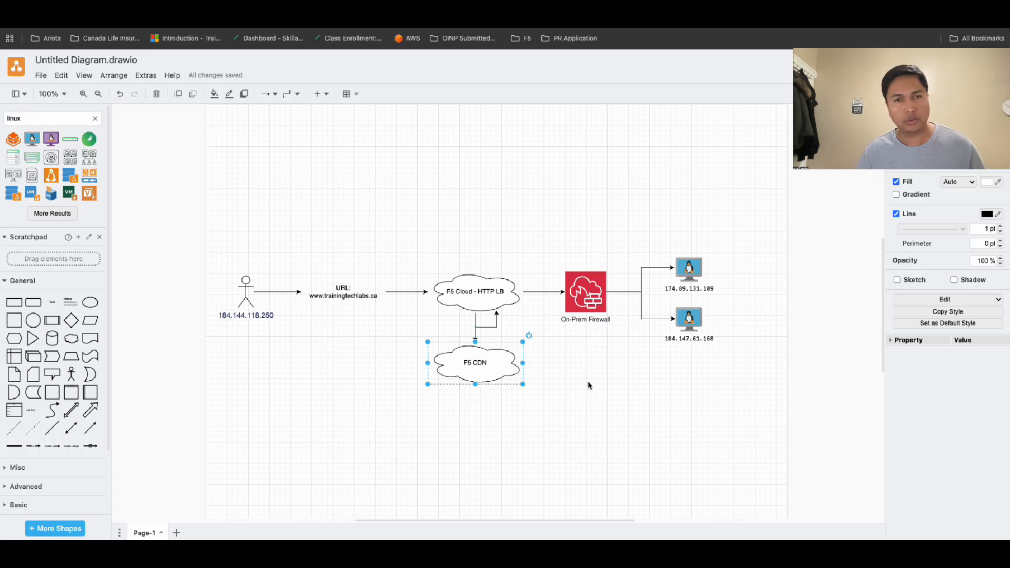